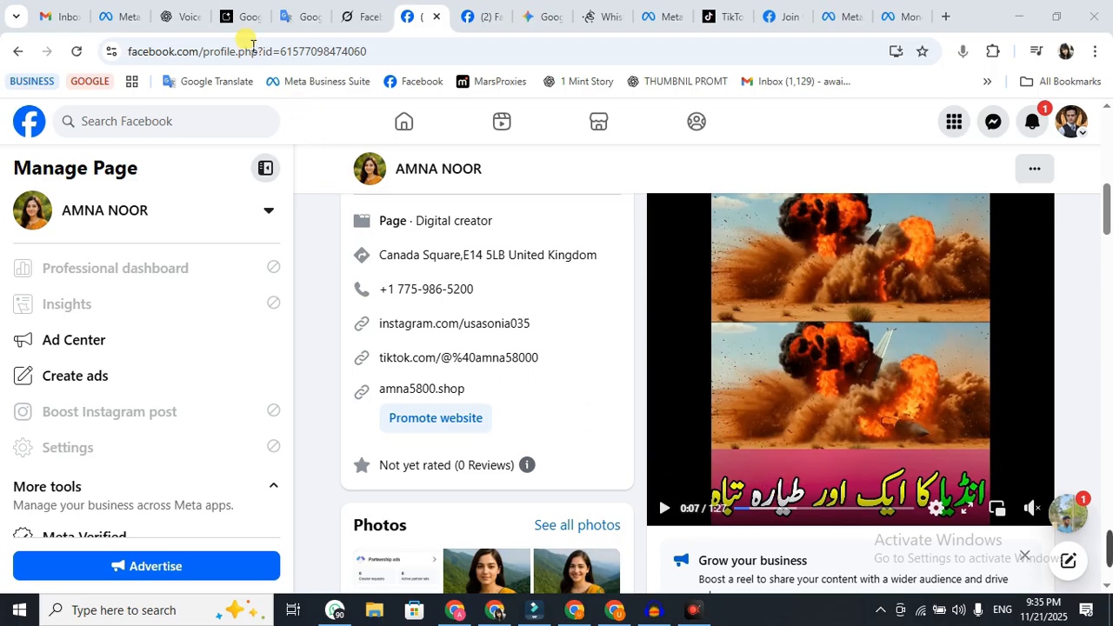
- Switch to Google AI Studio, review the style instructions of the speech prompt and play the generated voice-over from the beginning
{"action": "left_click", "coordinate": [240, 13]}
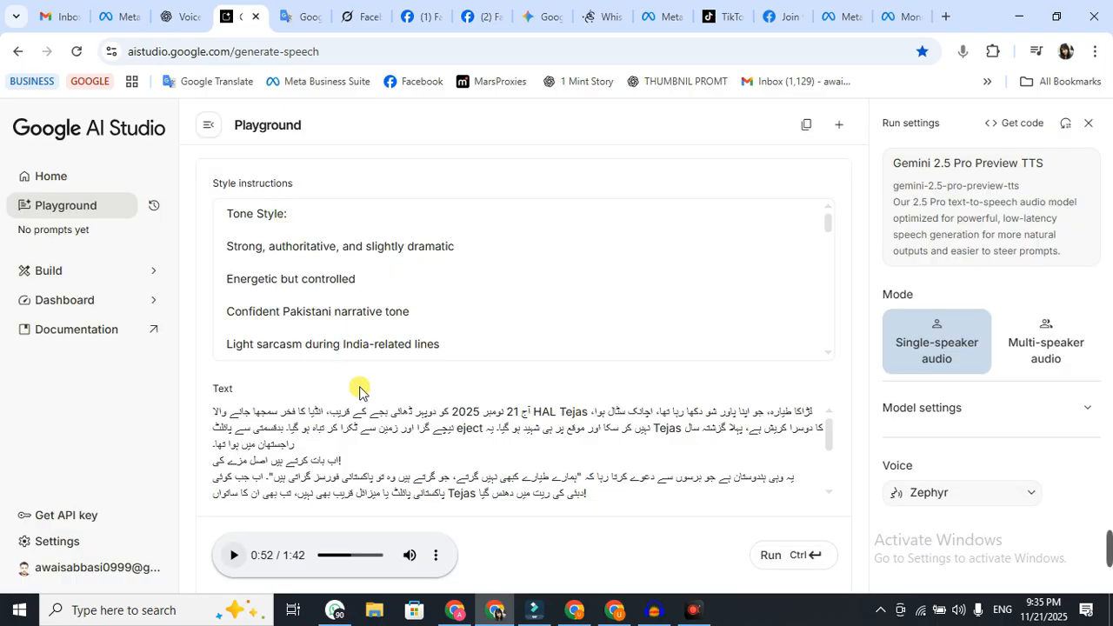
{"action": "scroll", "coordinate": [405, 348], "scroll_direction": "down", "scroll_amount": 3}
{"action": "scroll", "coordinate": [313, 452], "scroll_direction": "down", "scroll_amount": 2}
{"action": "scroll", "coordinate": [469, 474], "scroll_direction": "up", "scroll_amount": 2}
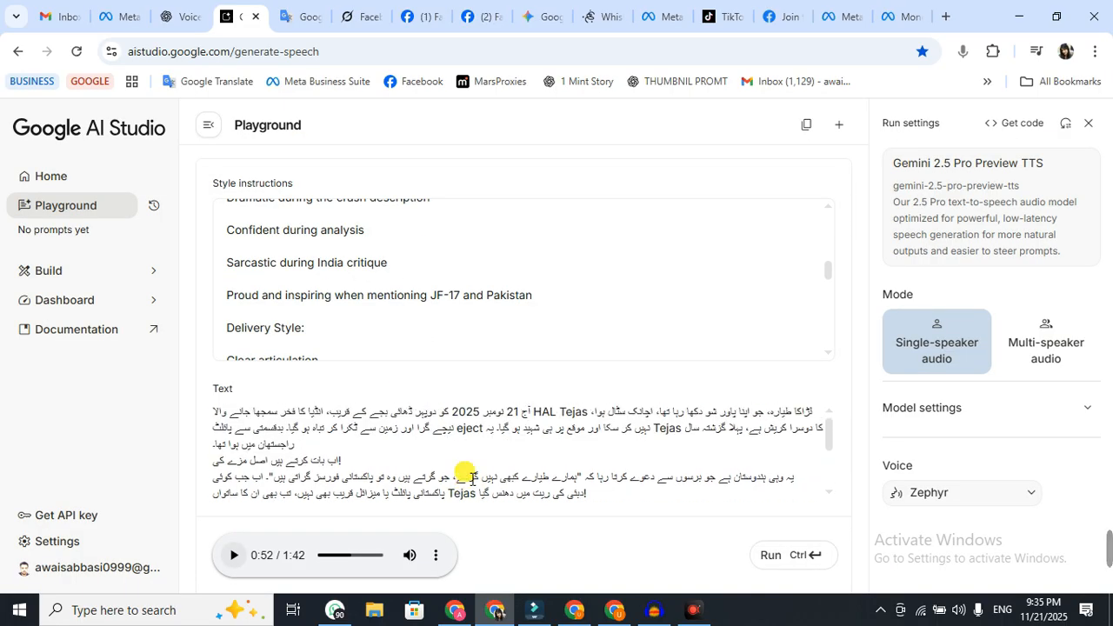
{"action": "left_click_drag", "start_coordinate": [361, 563], "coordinate": [222, 557]}
{"action": "left_click", "coordinate": [235, 557]}
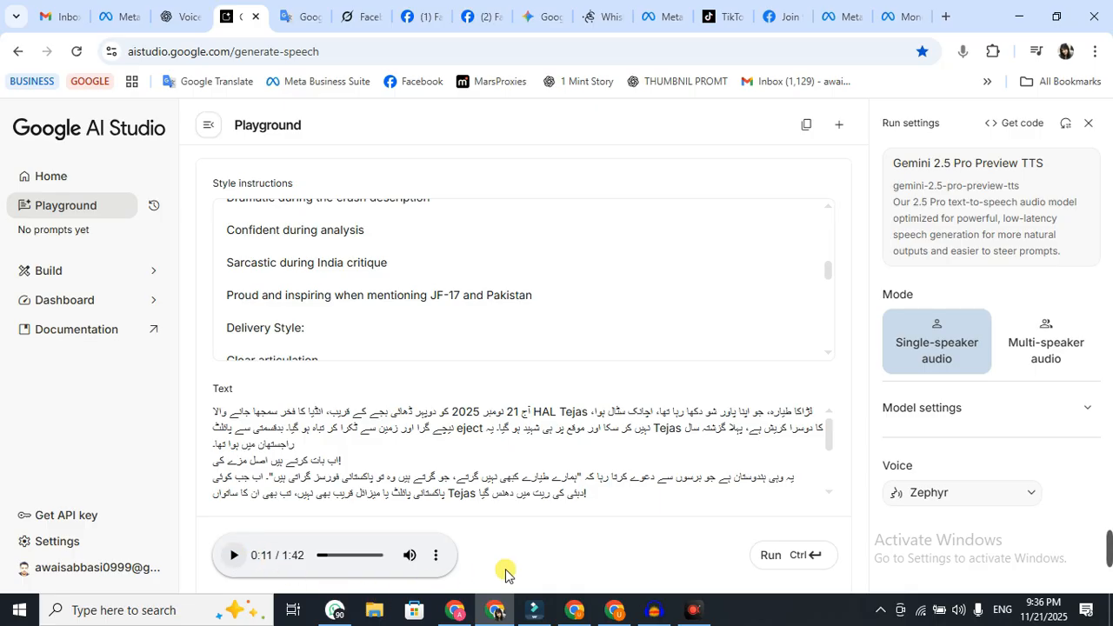
- Switch to Grok Imagine, play the generated video of the shouting man and open the favorites gallery
{"action": "left_click", "coordinate": [619, 610]}
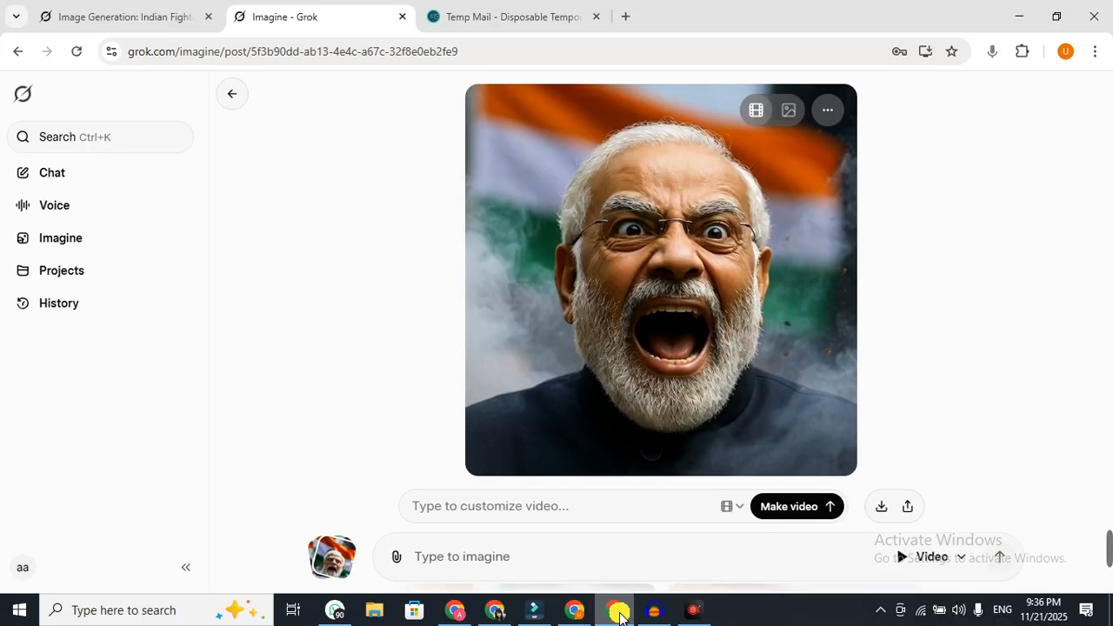
{"action": "left_click", "coordinate": [688, 352]}
{"action": "left_click", "coordinate": [494, 437]}
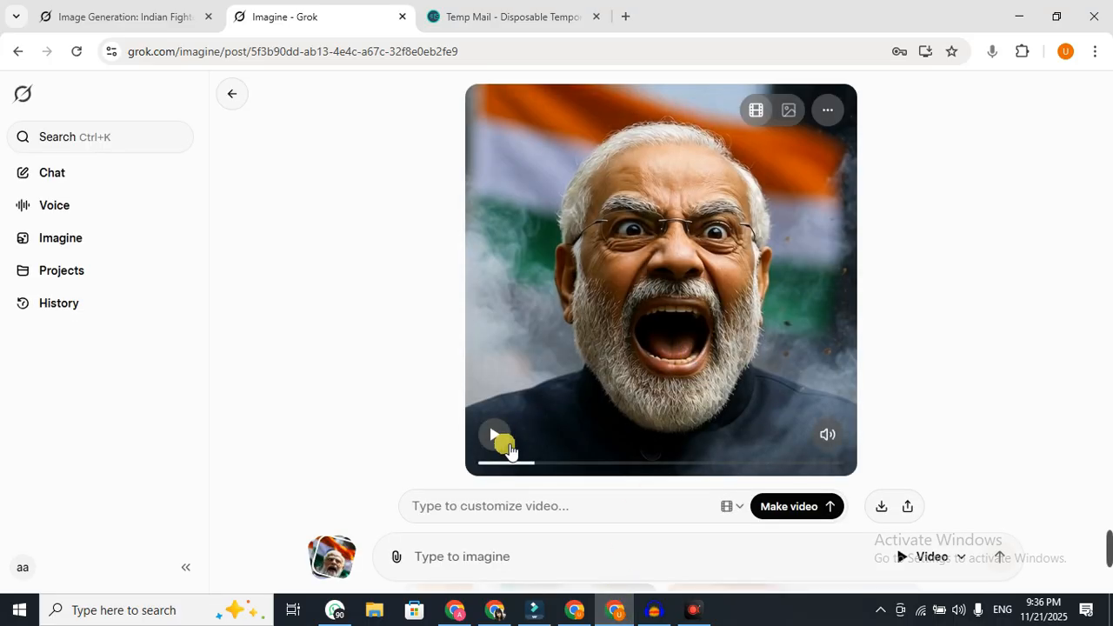
{"action": "left_click", "coordinate": [493, 436]}
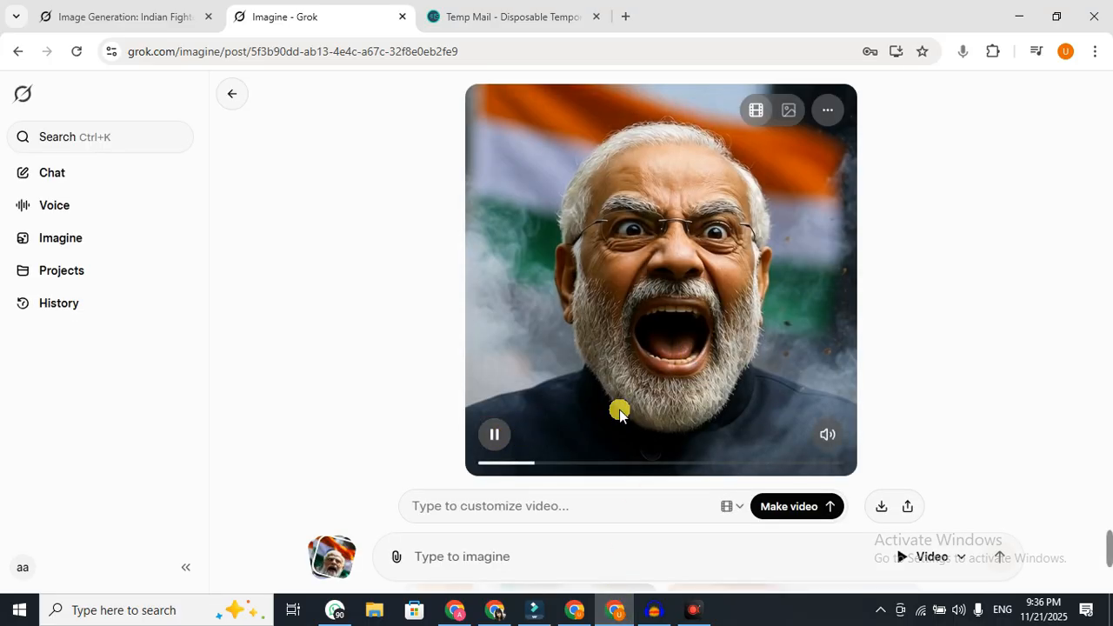
{"action": "left_click", "coordinate": [540, 464]}
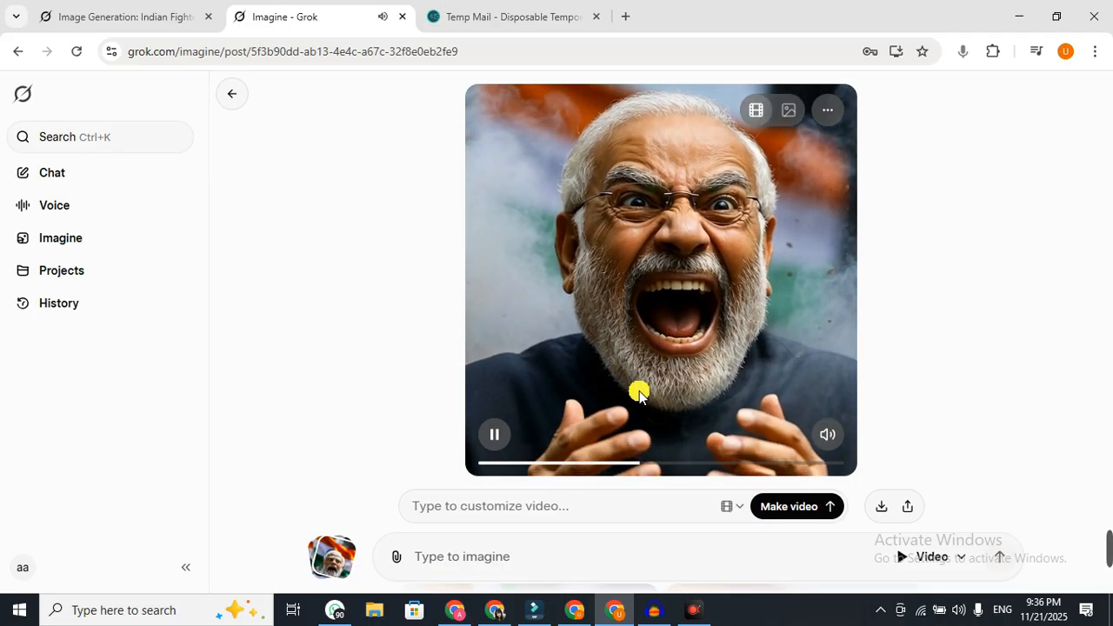
{"action": "left_click", "coordinate": [639, 395]}
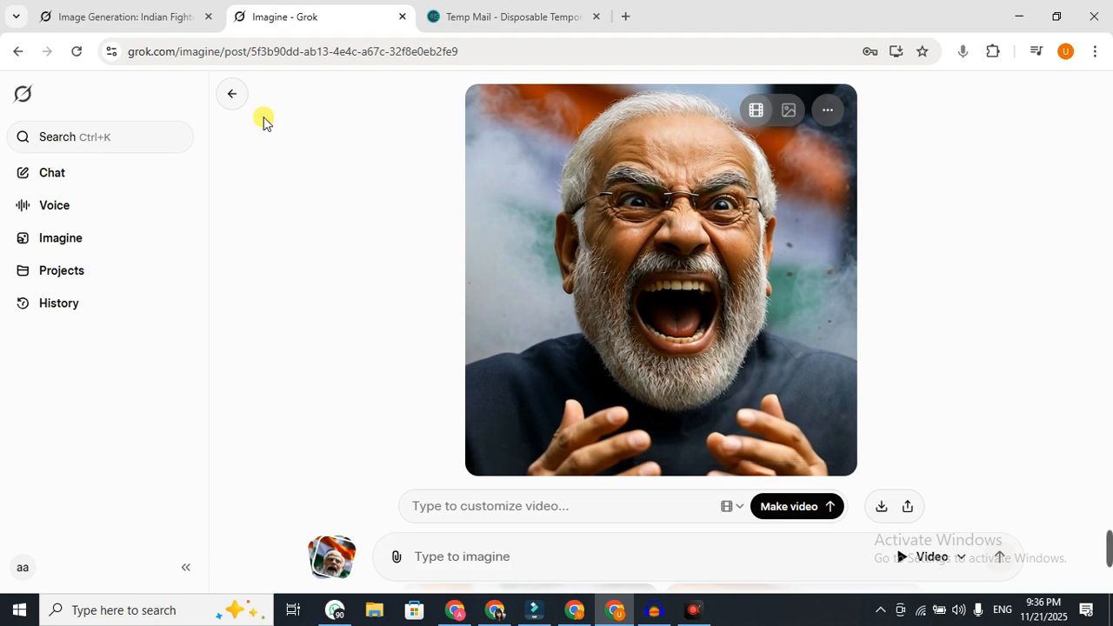
{"action": "left_click", "coordinate": [339, 563]}
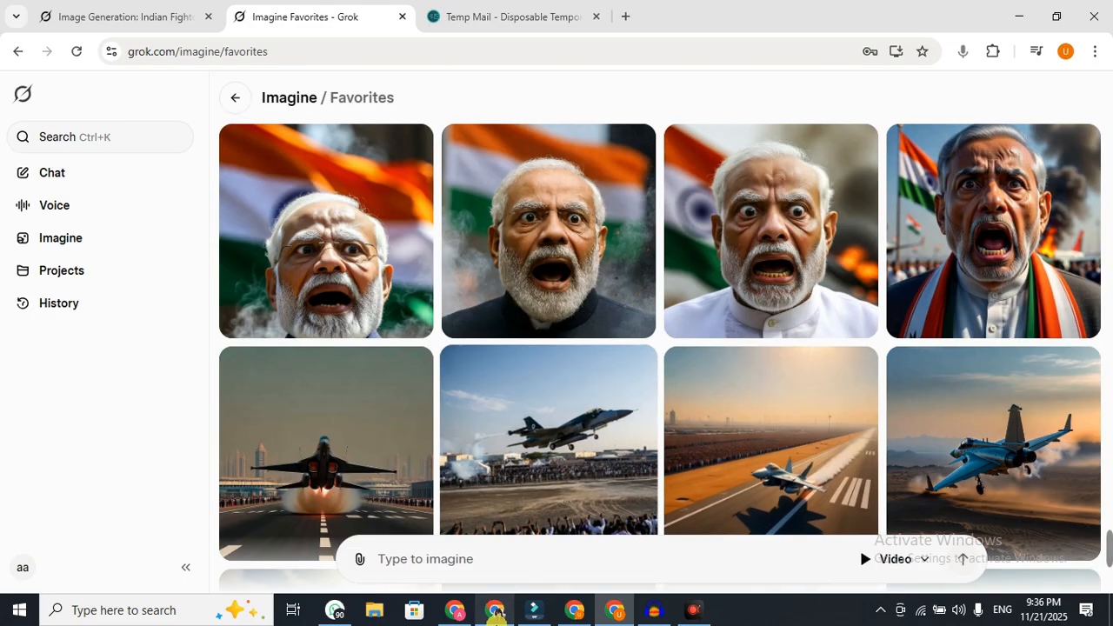
- Return to the Facebook page and examine its follower count and the latest plane-crash reel's posting time, caption, reactions and comments
{"action": "left_click", "coordinate": [494, 609]}
{"action": "left_click", "coordinate": [416, 17]}
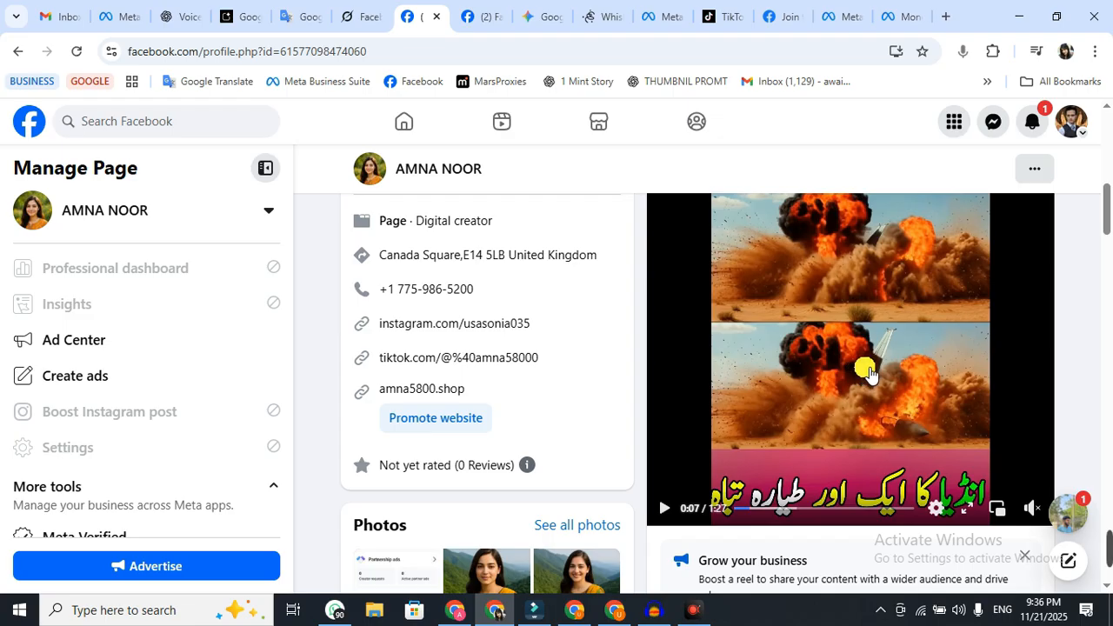
{"action": "scroll", "coordinate": [819, 360], "scroll_direction": "up", "scroll_amount": 2}
{"action": "scroll", "coordinate": [817, 357], "scroll_direction": "up", "scroll_amount": 1}
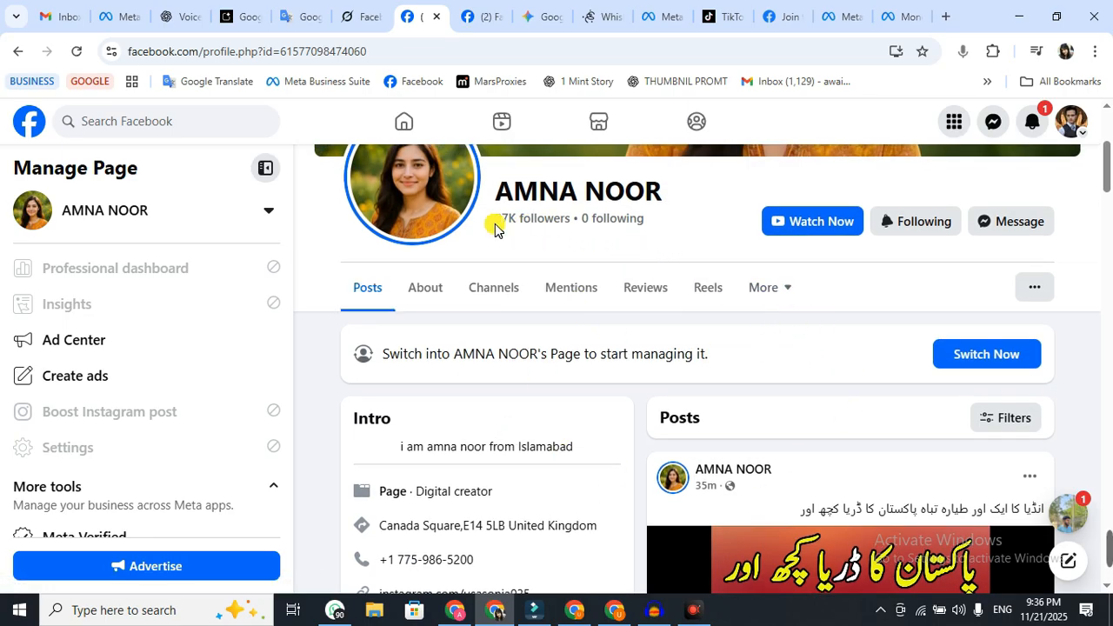
{"action": "scroll", "coordinate": [874, 416], "scroll_direction": "down", "scroll_amount": 5}
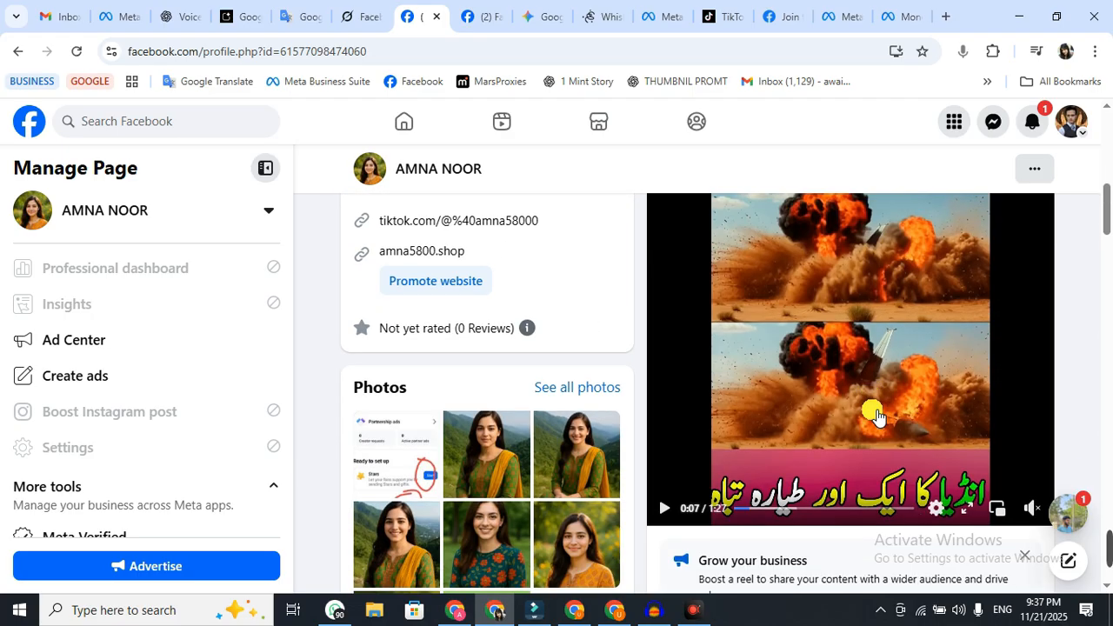
{"action": "scroll", "coordinate": [872, 413], "scroll_direction": "down", "scroll_amount": 3}
{"action": "scroll", "coordinate": [872, 410], "scroll_direction": "up", "scroll_amount": 6}
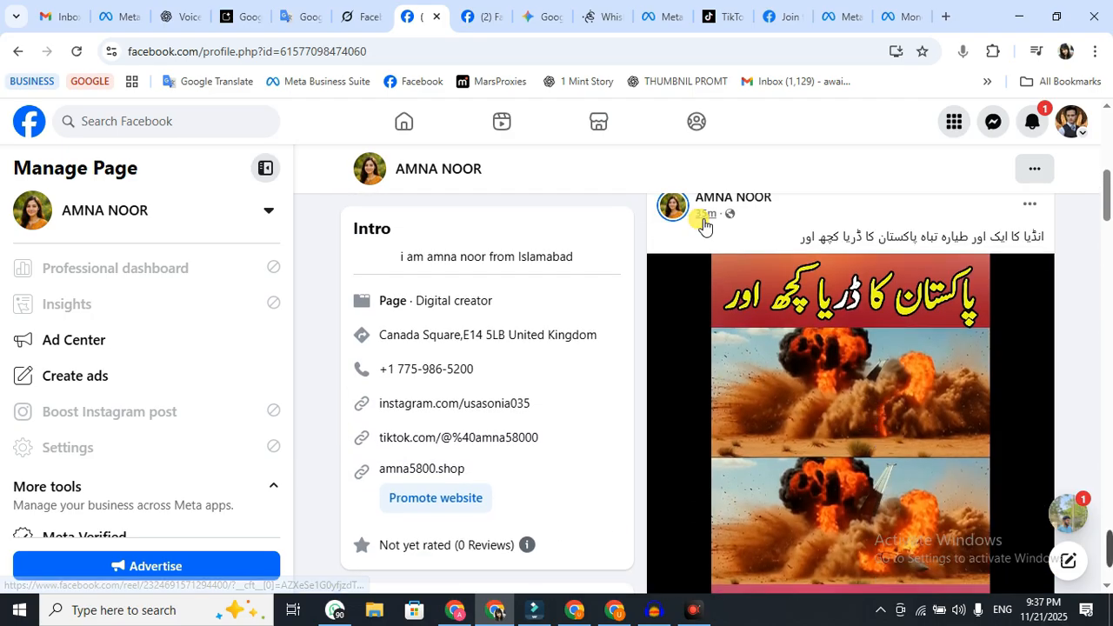
{"action": "key", "text": "alt+z"}
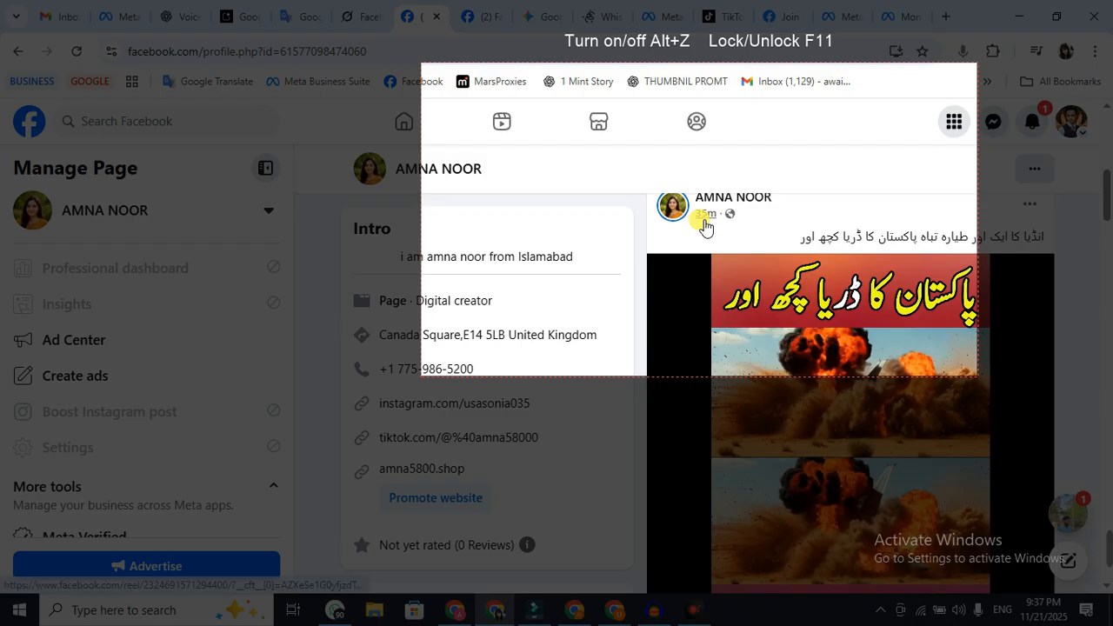
{"action": "key", "text": "alt+z"}
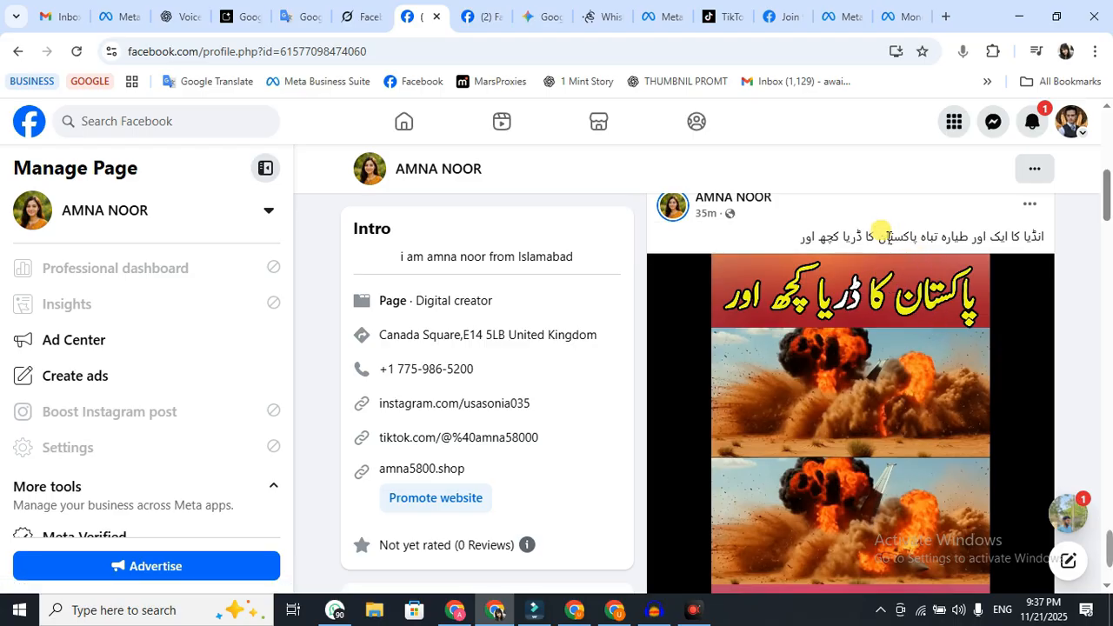
{"action": "scroll", "coordinate": [823, 374], "scroll_direction": "down", "scroll_amount": 4}
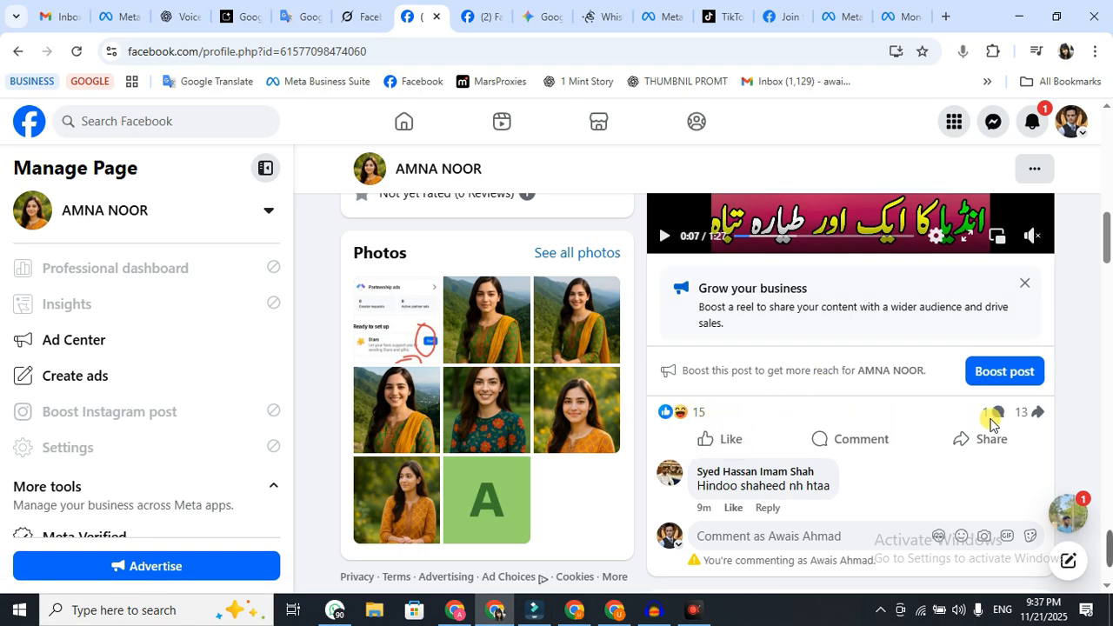
{"action": "scroll", "coordinate": [718, 345], "scroll_direction": "up", "scroll_amount": 5}
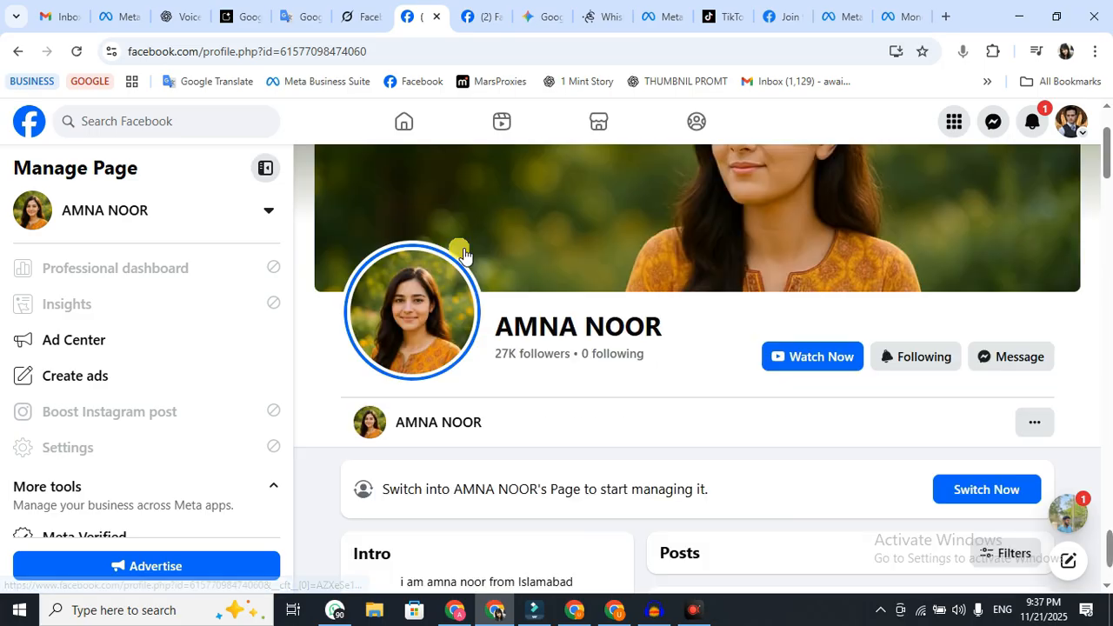
- Open the Facebook page's reels and examine the view counts of the newest ones
{"action": "left_click", "coordinate": [708, 426]}
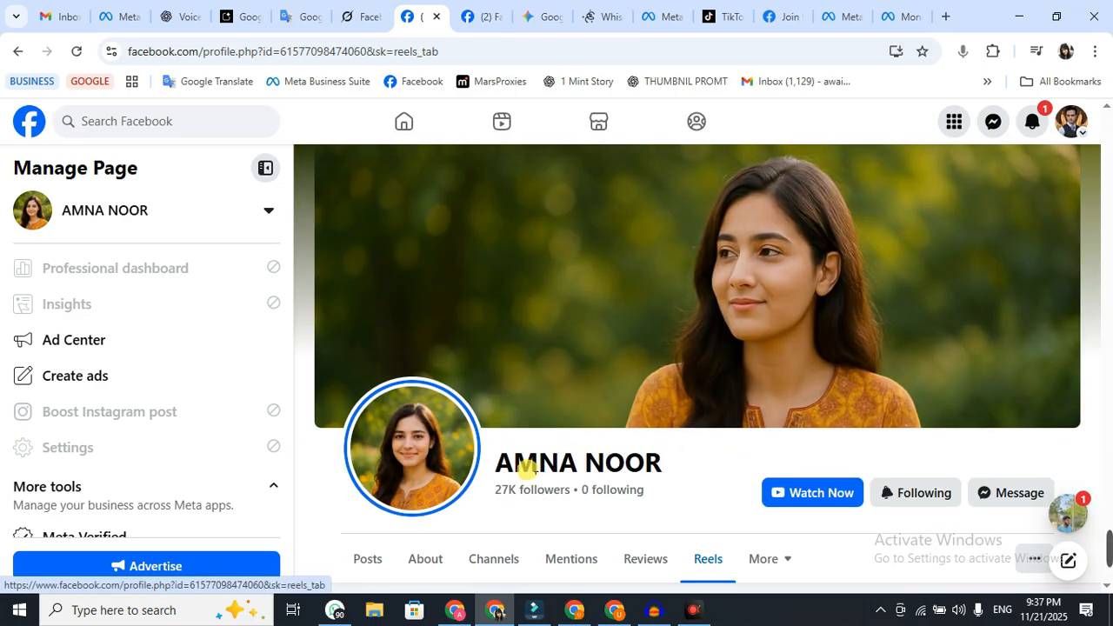
{"action": "scroll", "coordinate": [510, 470], "scroll_direction": "down", "scroll_amount": 5}
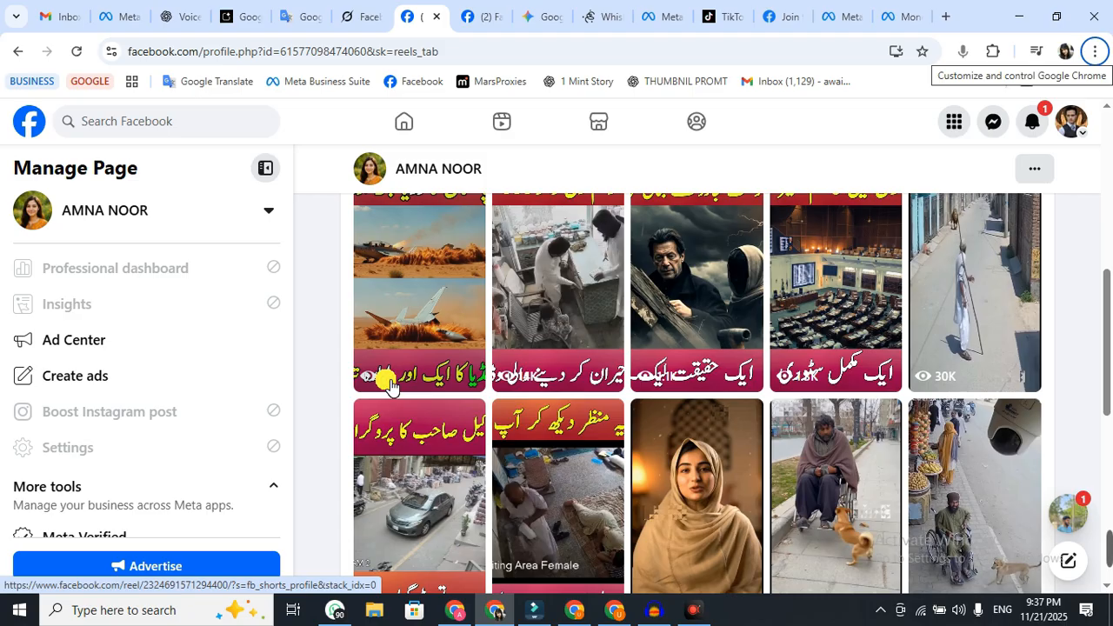
{"action": "scroll", "coordinate": [390, 374], "scroll_direction": "up", "scroll_amount": 5}
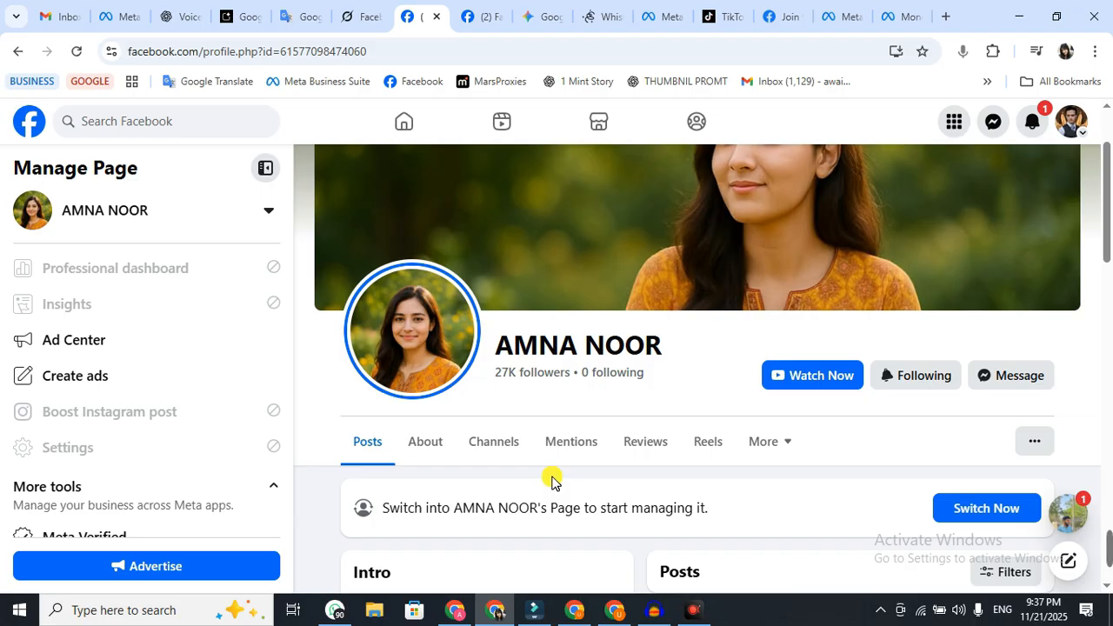
- Switch to the ChatGPT conversation and open the settings of the Voice In extension
{"action": "key", "text": "ctrl+3"}
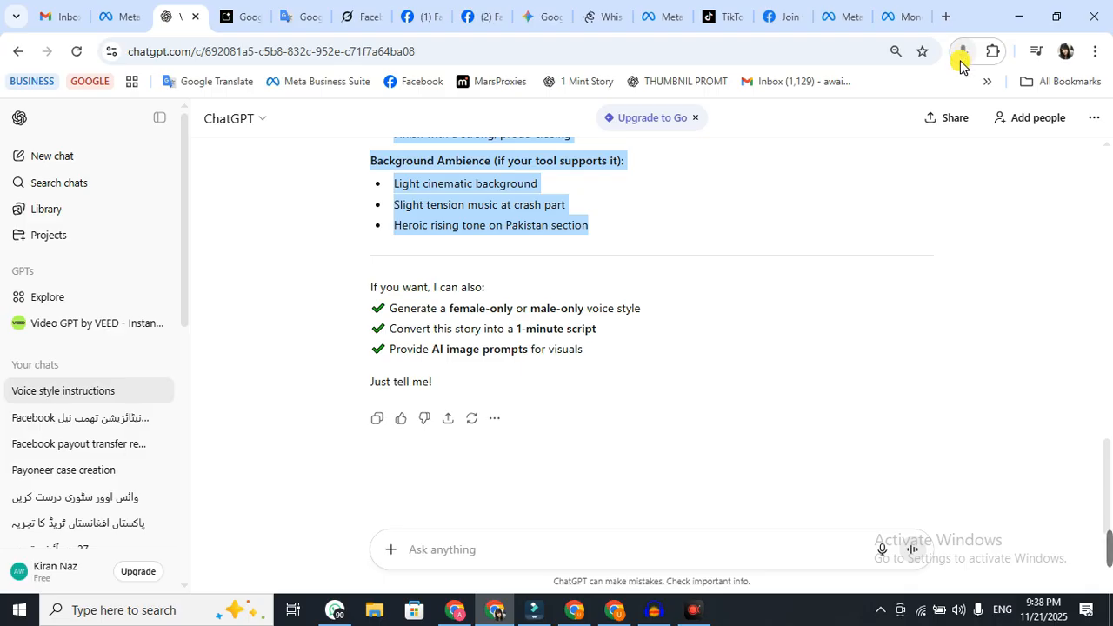
{"action": "right_click", "coordinate": [960, 57]}
{"action": "left_click", "coordinate": [797, 226]}
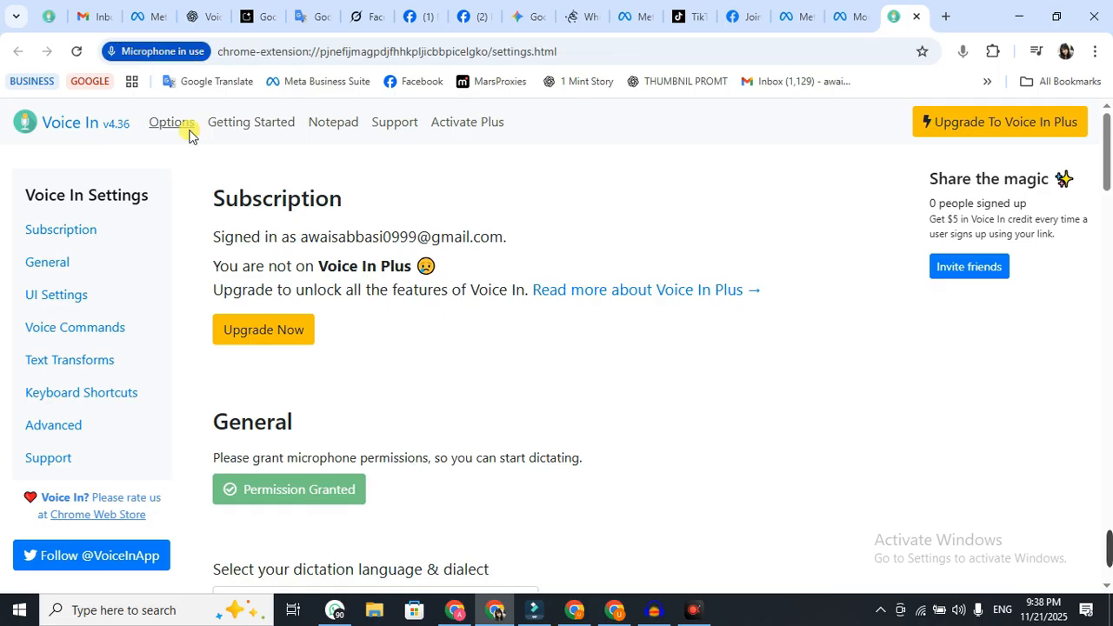
- Search Google for "voice in speech to text detection" and open the Voice In - Speech-To-Text Dictation page in the Chrome Web Store
{"action": "key", "text": "ctrl+t"}
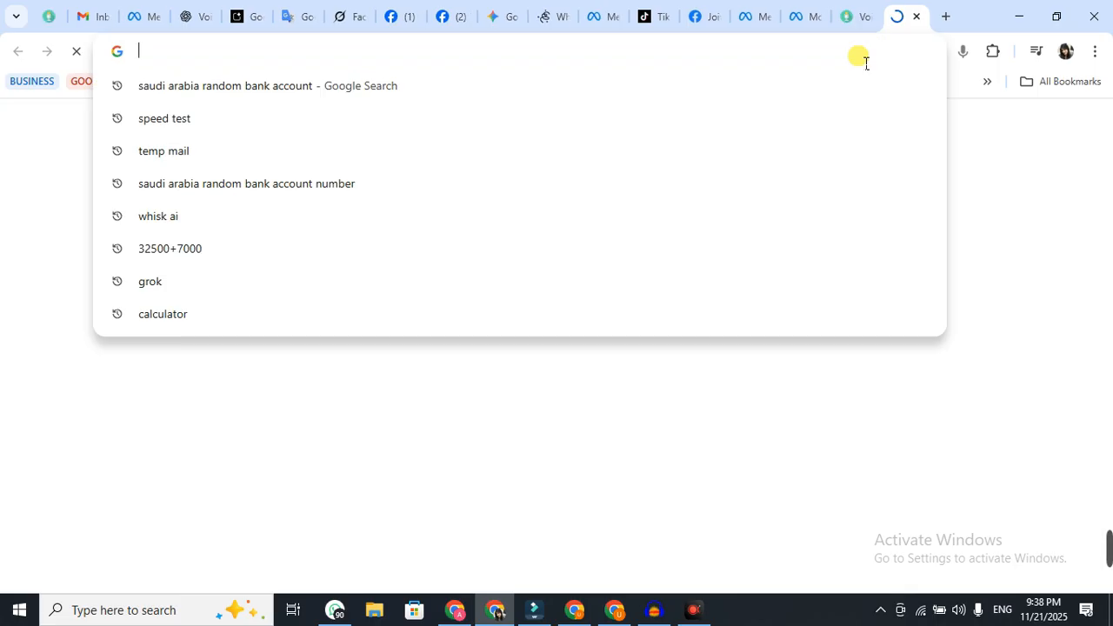
{"action": "type", "text": "voice speech in"}
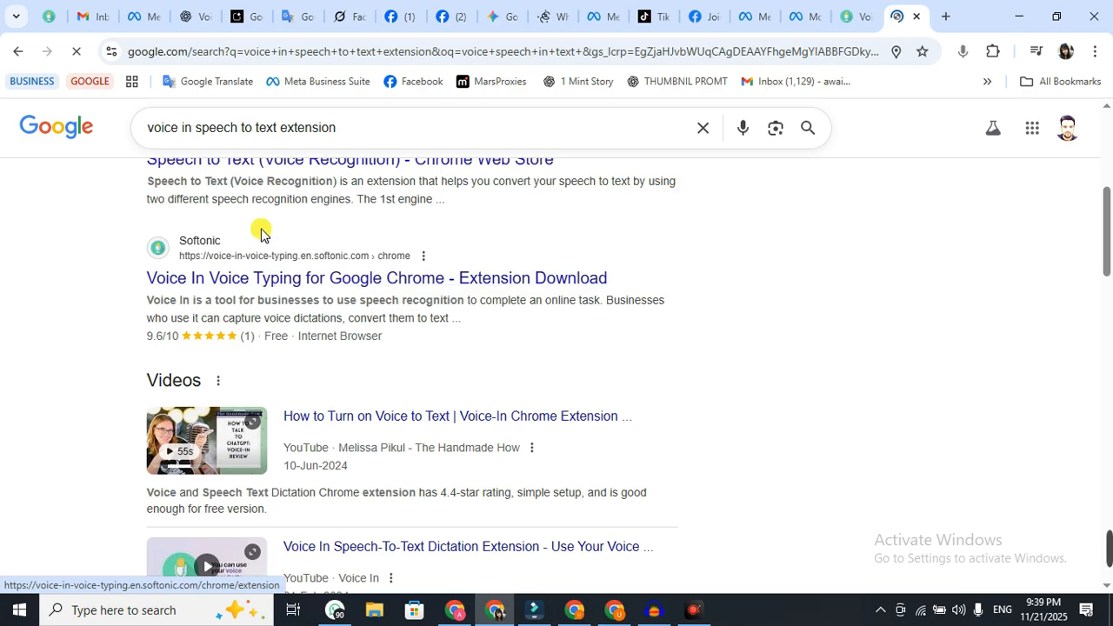
{"action": "scroll", "coordinate": [261, 228], "scroll_direction": "up", "scroll_amount": 5}
{"action": "left_click", "coordinate": [853, 17]}
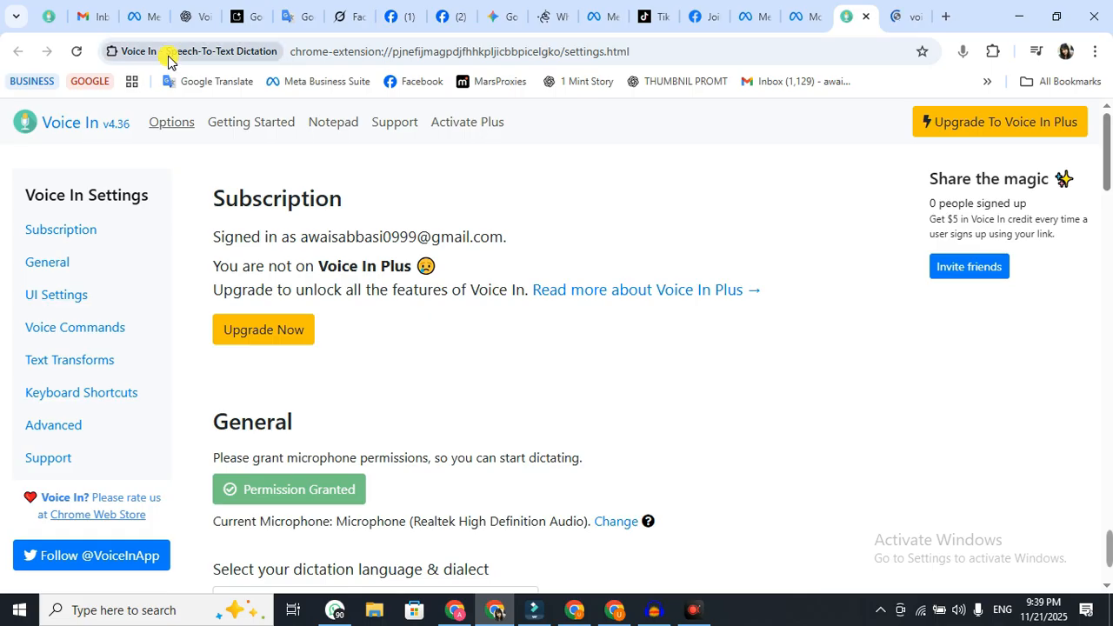
{"action": "left_click", "coordinate": [901, 24]}
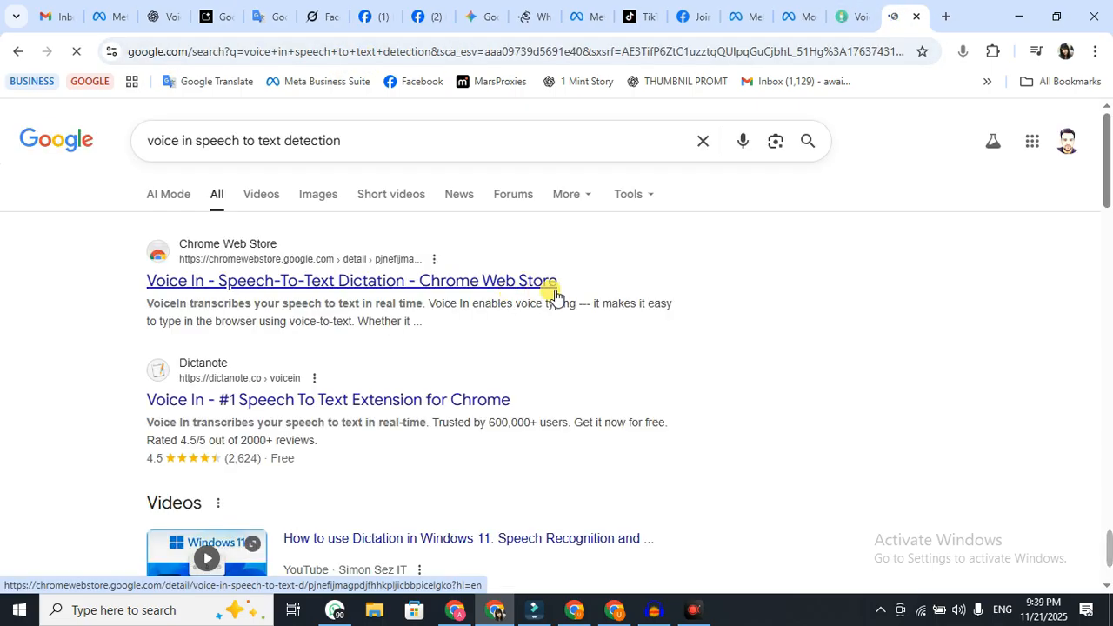
{"action": "left_click", "coordinate": [552, 285]}
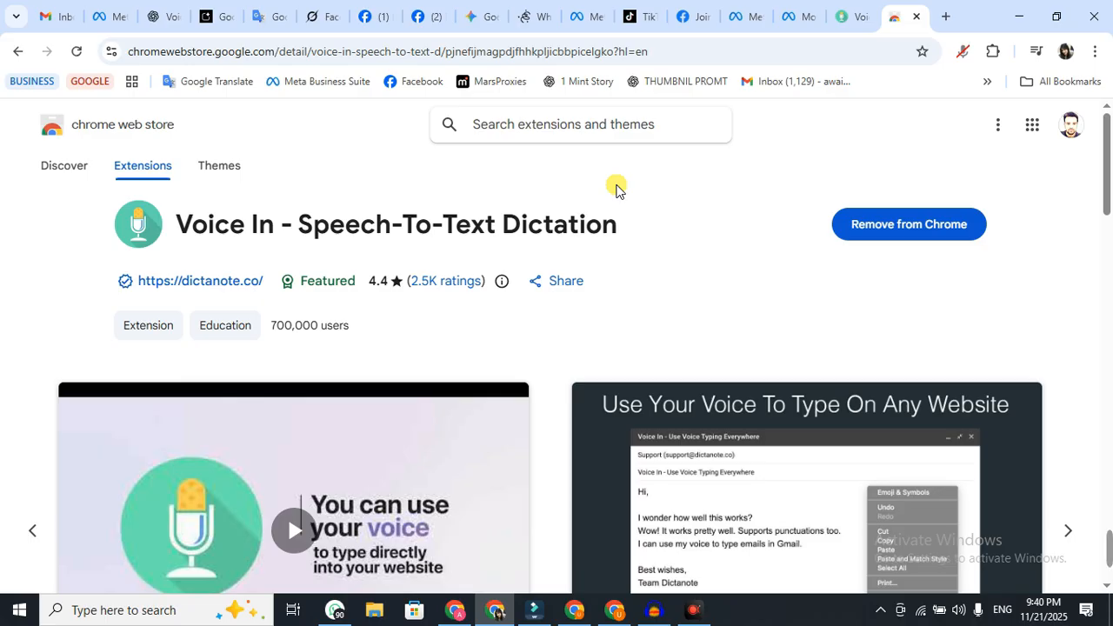
- Switch to Grok and start a new chat
{"action": "key", "text": "ctrl+3"}
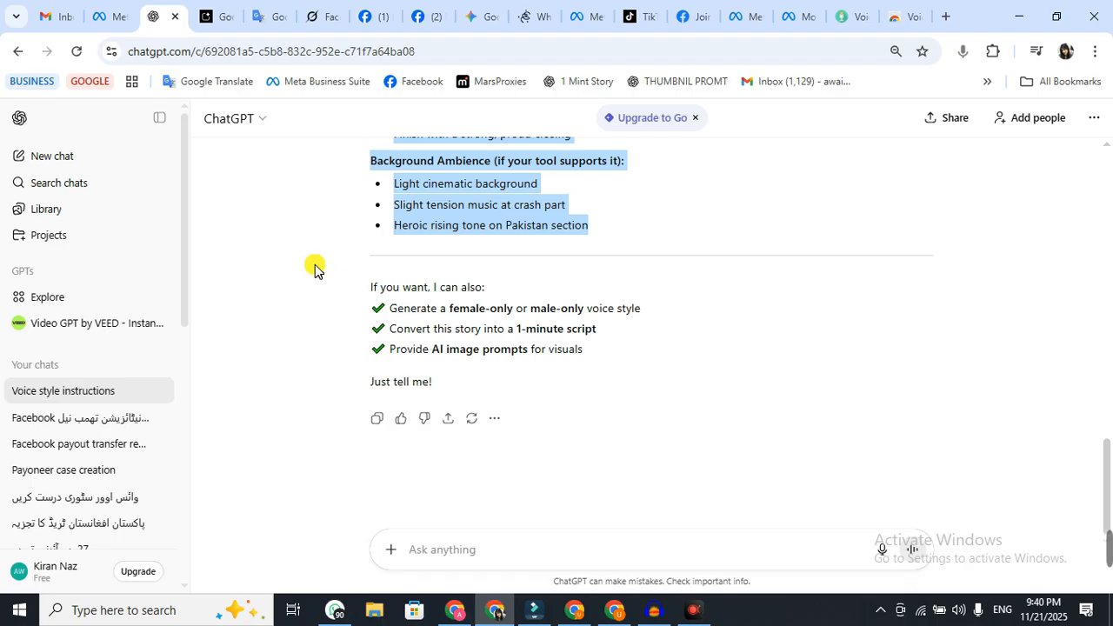
{"action": "left_click", "coordinate": [320, 18]}
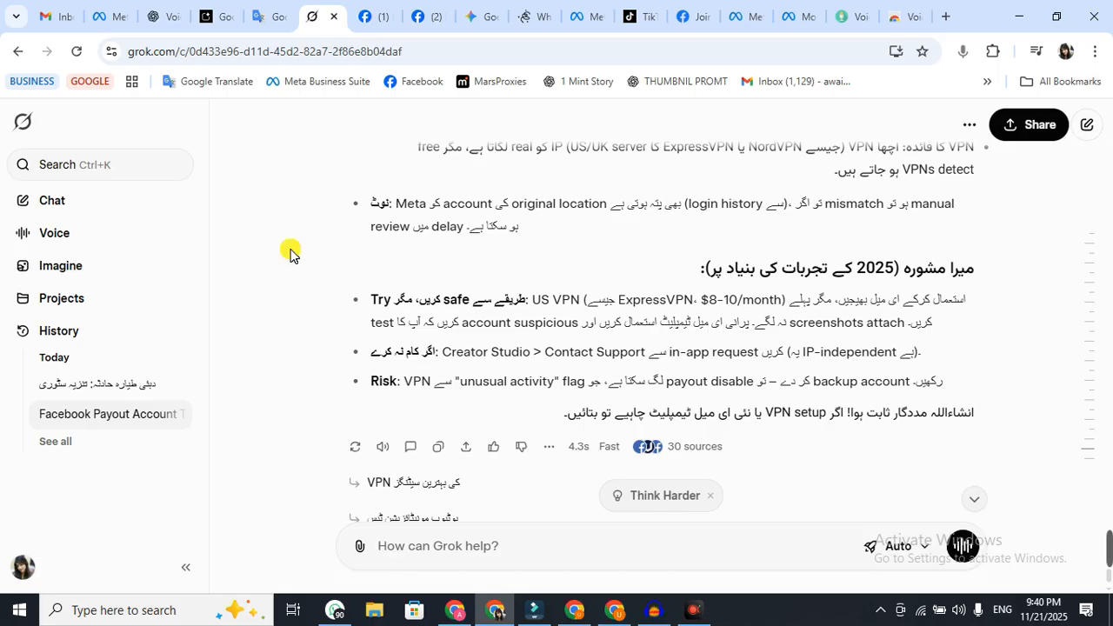
{"action": "left_click", "coordinate": [47, 209]}
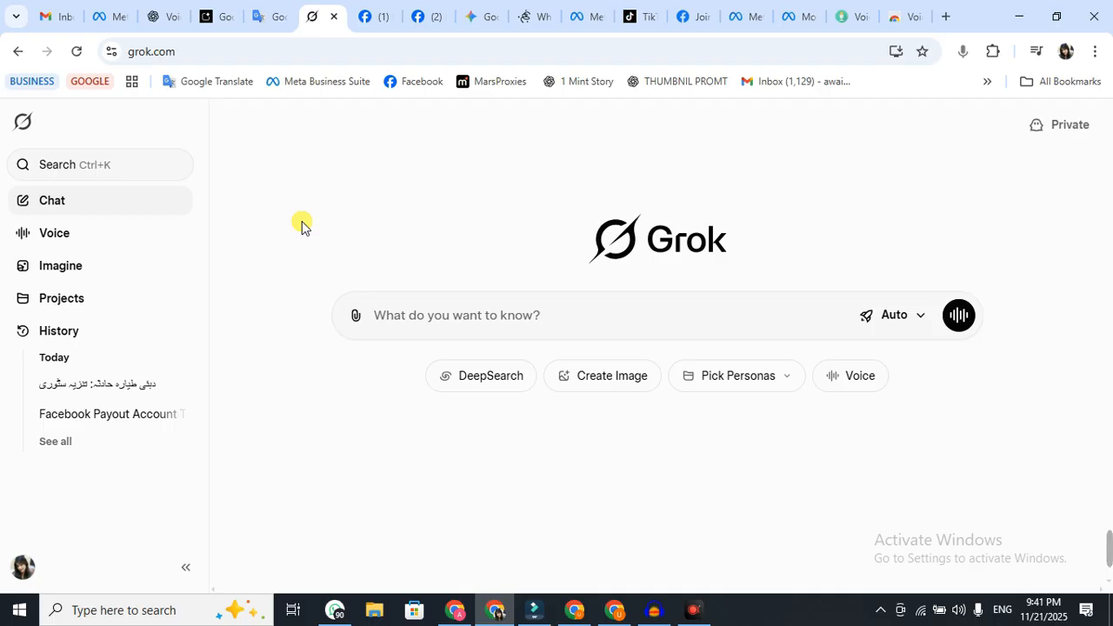
- Dictate an Urdu prompt with Voice In requesting a professional voice-over story with a hook about the Indian jet crash in Dubai, and submit it
{"action": "left_click", "coordinate": [435, 318]}
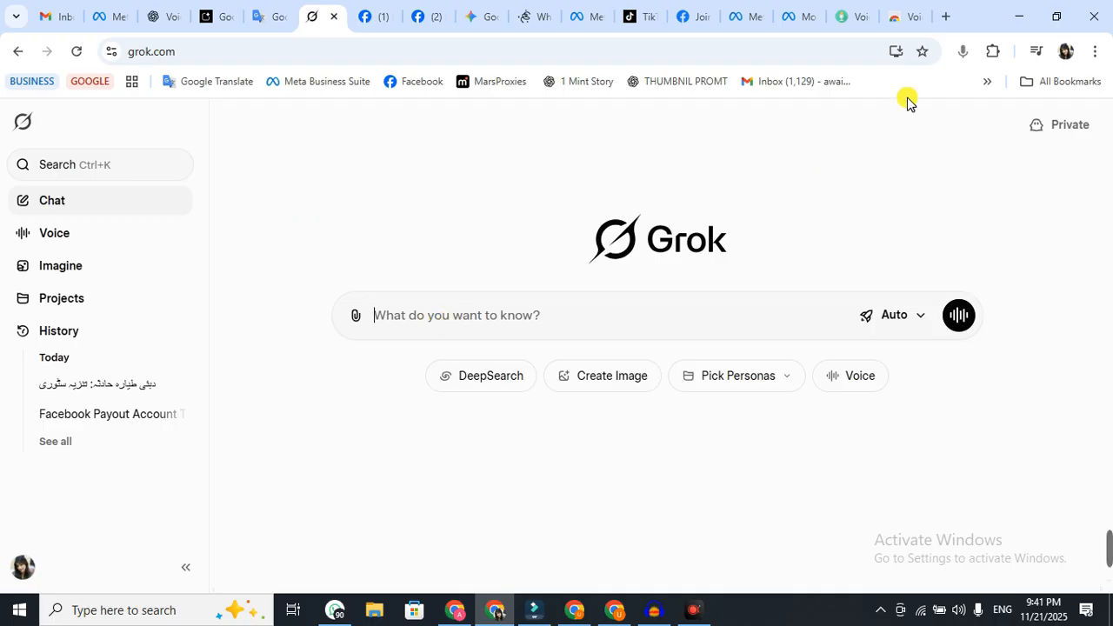
{"action": "left_click", "coordinate": [962, 55]}
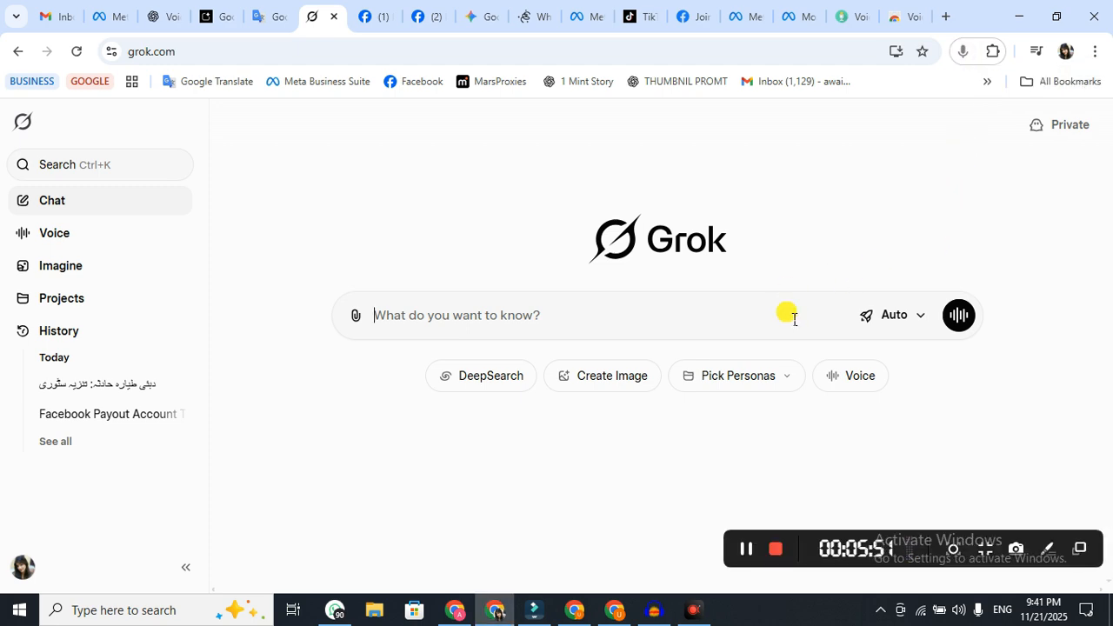
{"action": "left_click", "coordinate": [962, 54]}
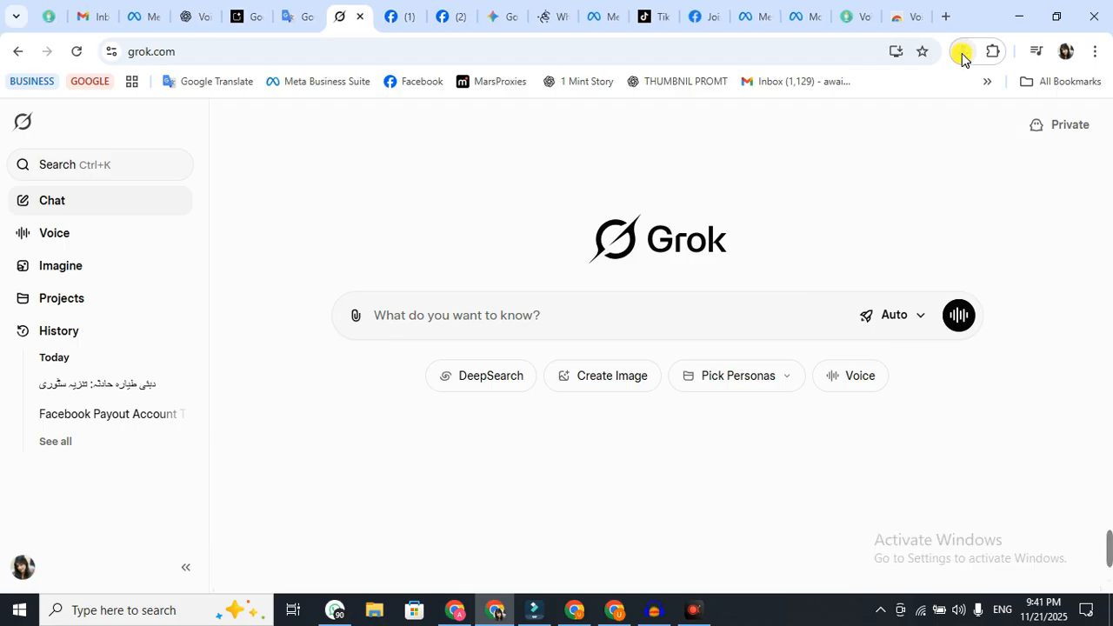
{"action": "left_click", "coordinate": [962, 56]}
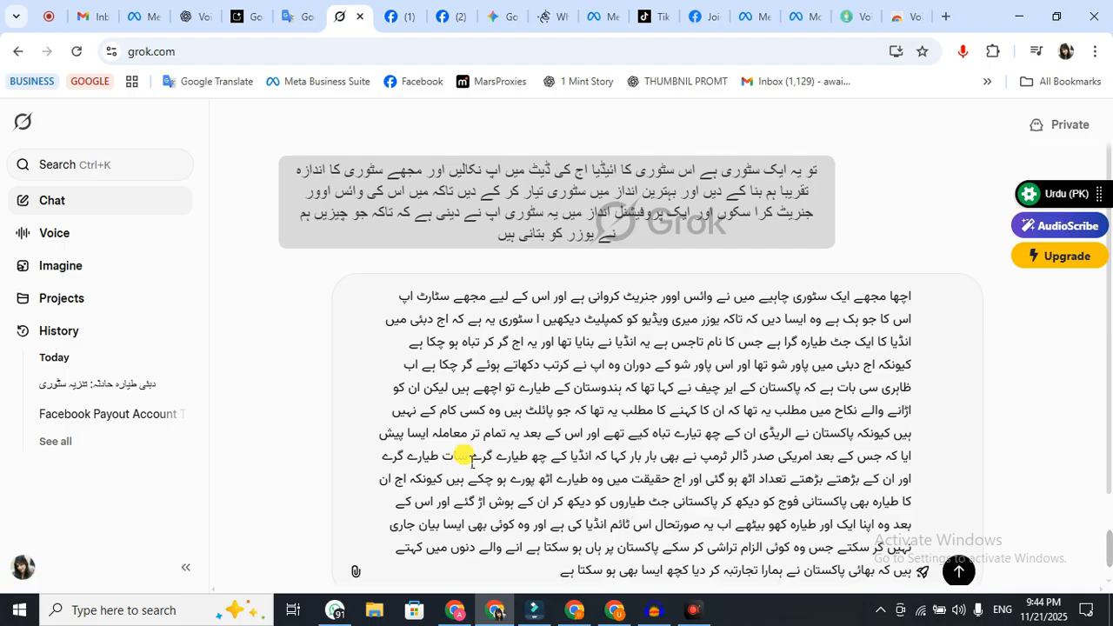
{"action": "key", "text": "Return"}
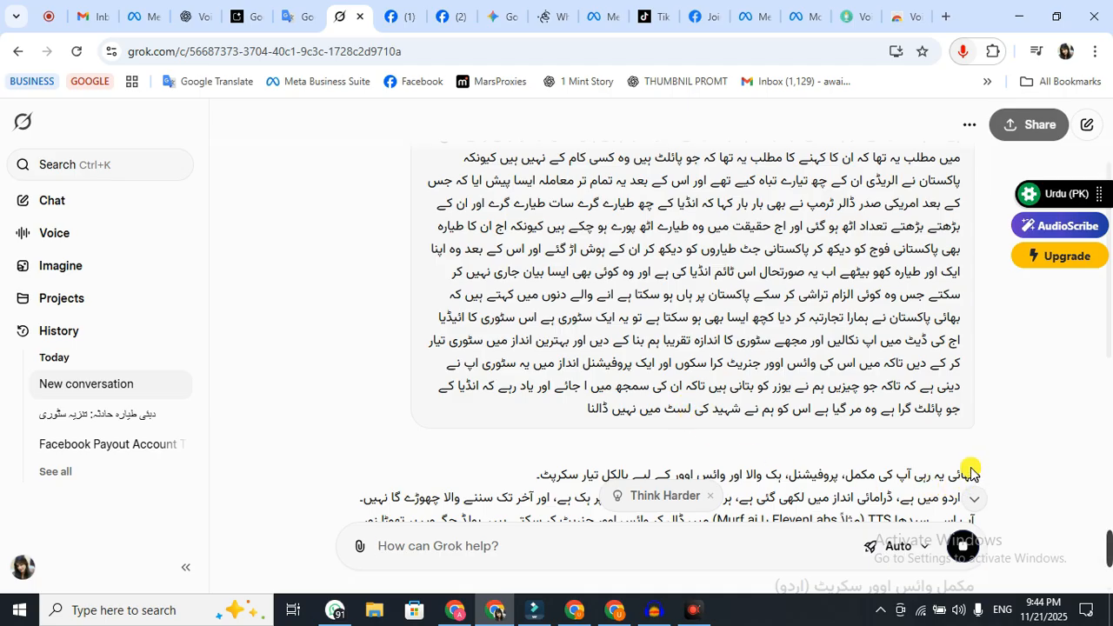
- Read through the Urdu voice-over script that Grok wrote about the Dubai air show jet crash
{"action": "scroll", "coordinate": [972, 470], "scroll_direction": "down", "scroll_amount": 3}
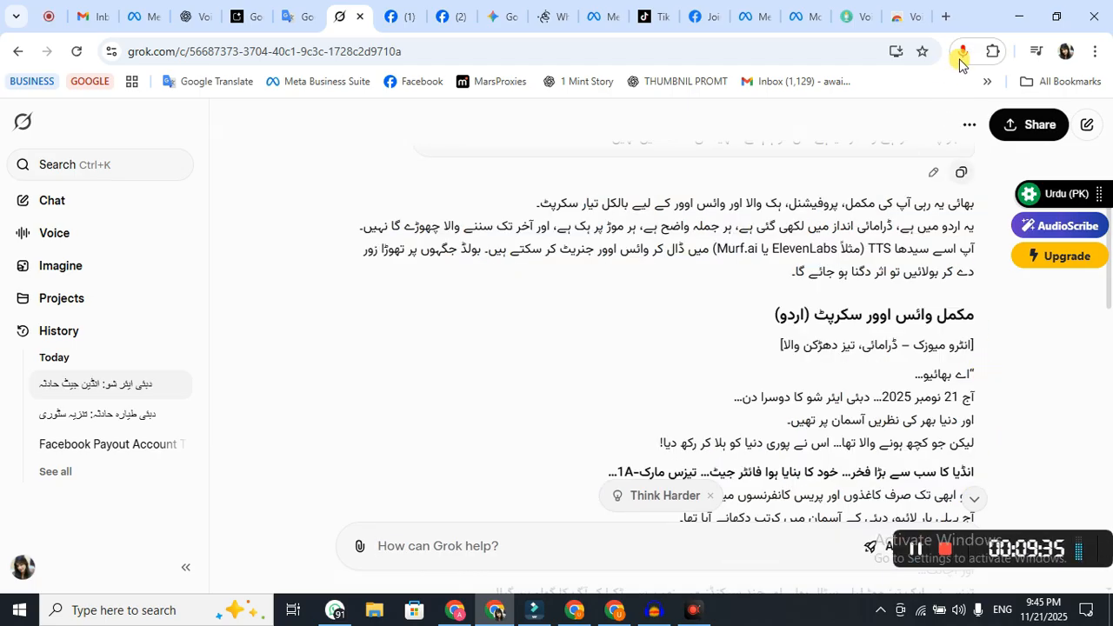
{"action": "scroll", "coordinate": [954, 261], "scroll_direction": "down", "scroll_amount": 2}
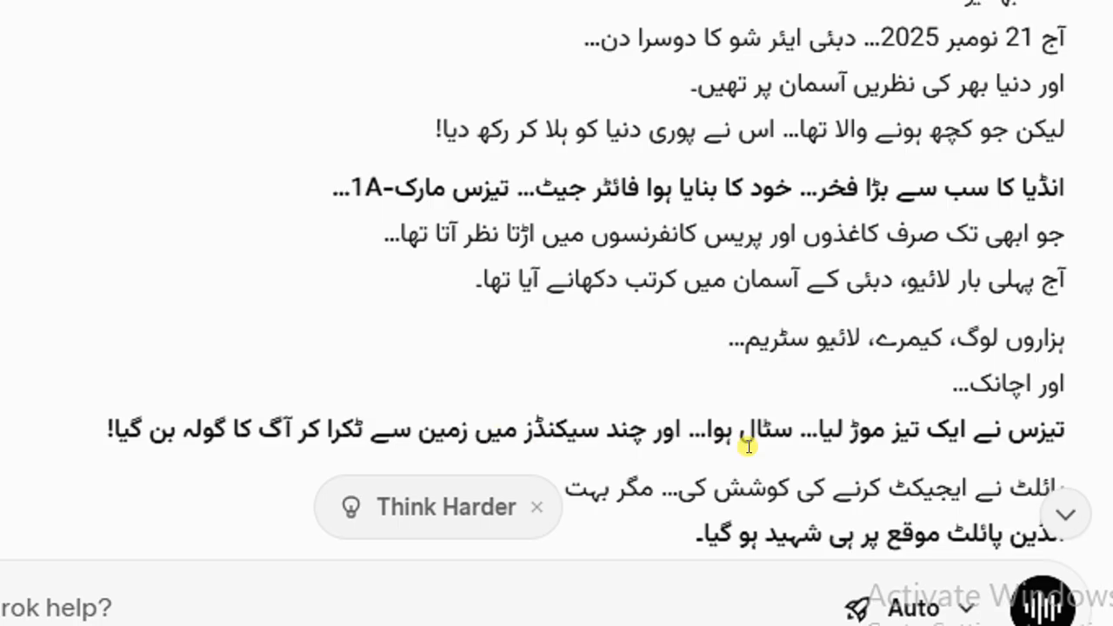
{"action": "scroll", "coordinate": [869, 461], "scroll_direction": "down", "scroll_amount": 3}
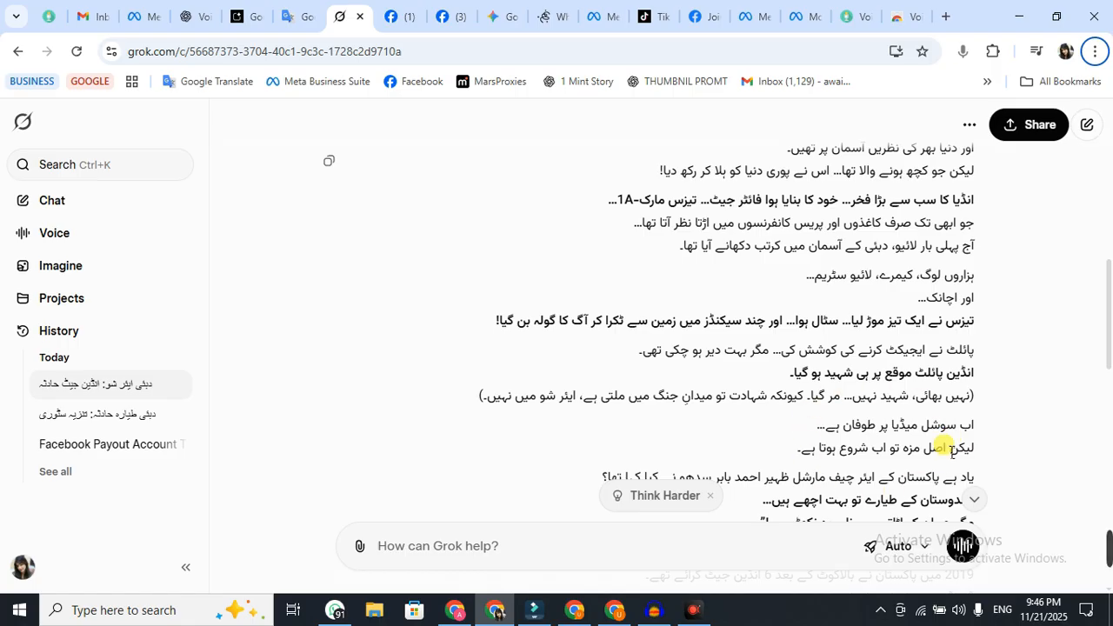
{"action": "scroll", "coordinate": [896, 416], "scroll_direction": "down", "scroll_amount": 3}
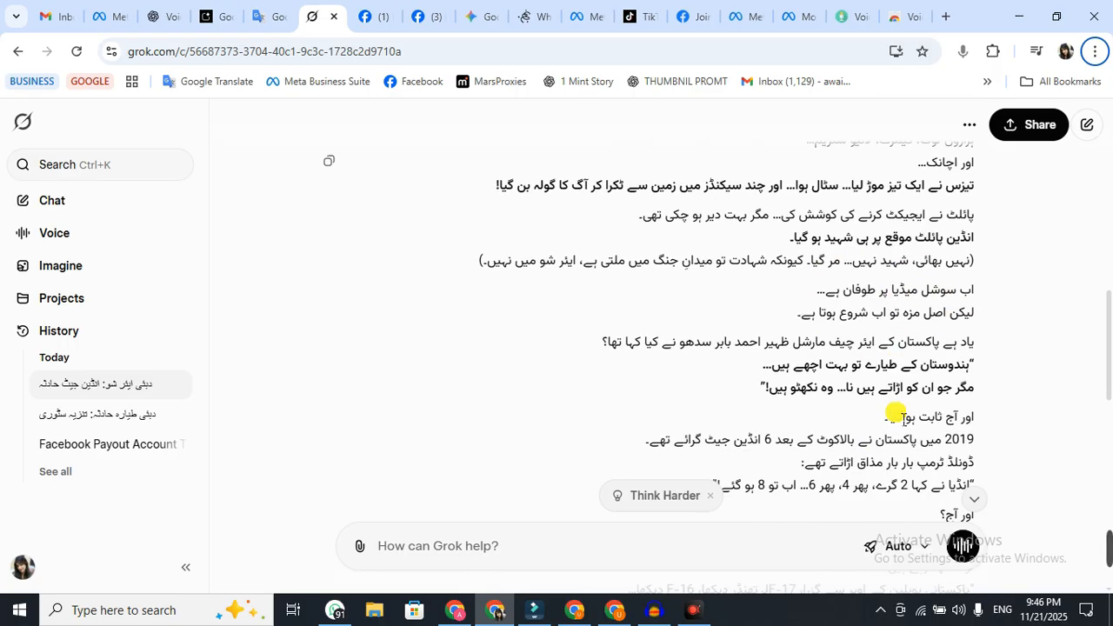
{"action": "scroll", "coordinate": [895, 415], "scroll_direction": "up", "scroll_amount": 10}
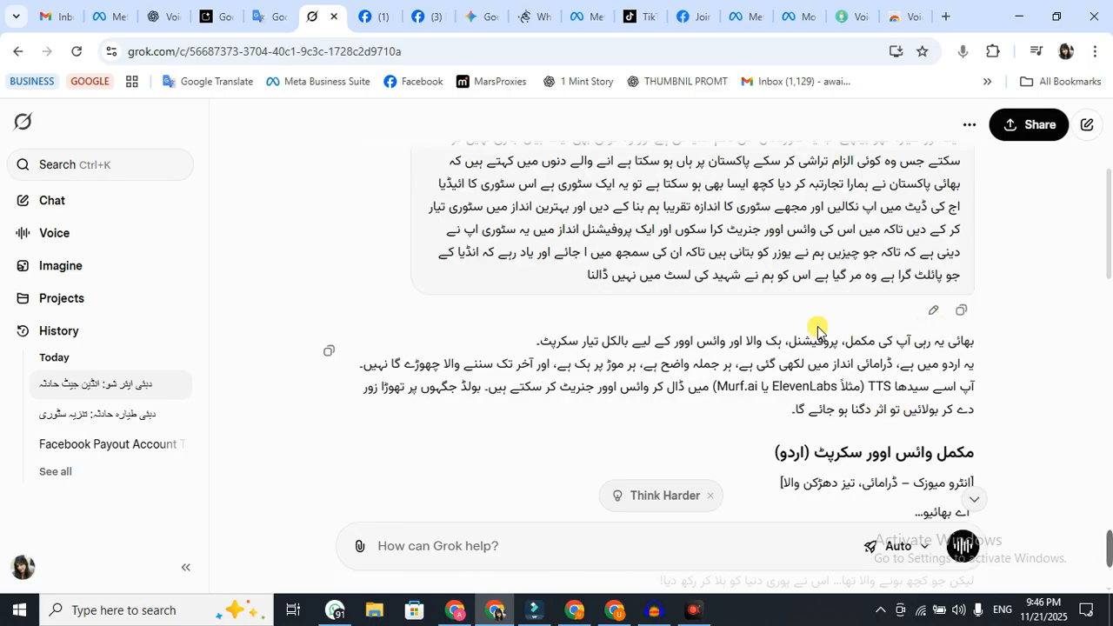
- Switch to ChatGPT, submit the same Urdu story prompt in a new chat, and read through the script and voice style notes it writes
{"action": "left_click", "coordinate": [157, 13]}
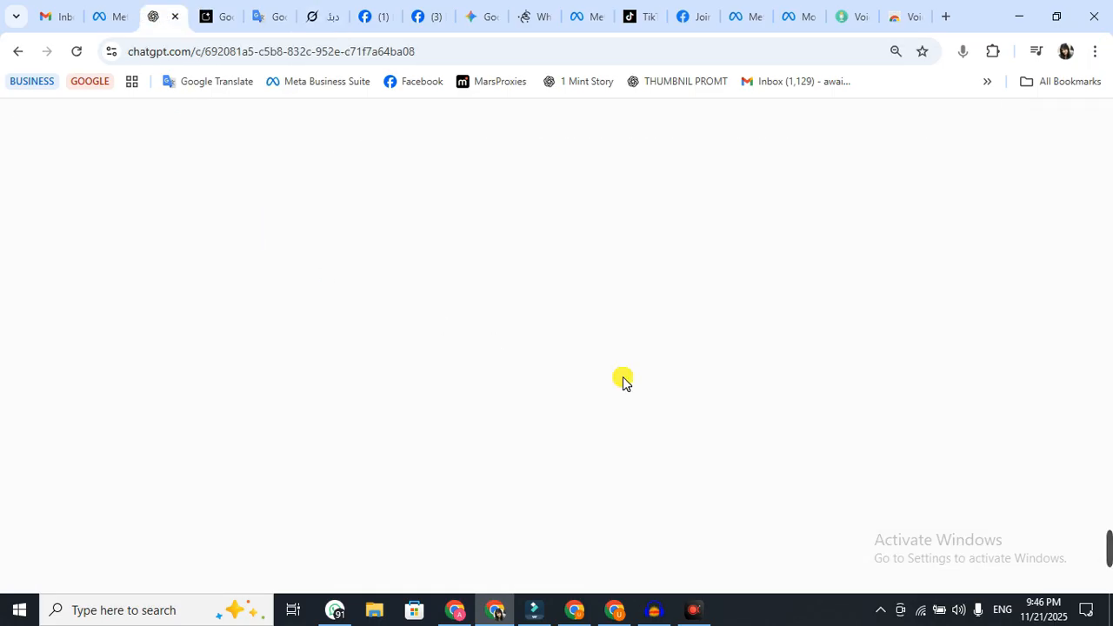
{"action": "left_click", "coordinate": [499, 339]}
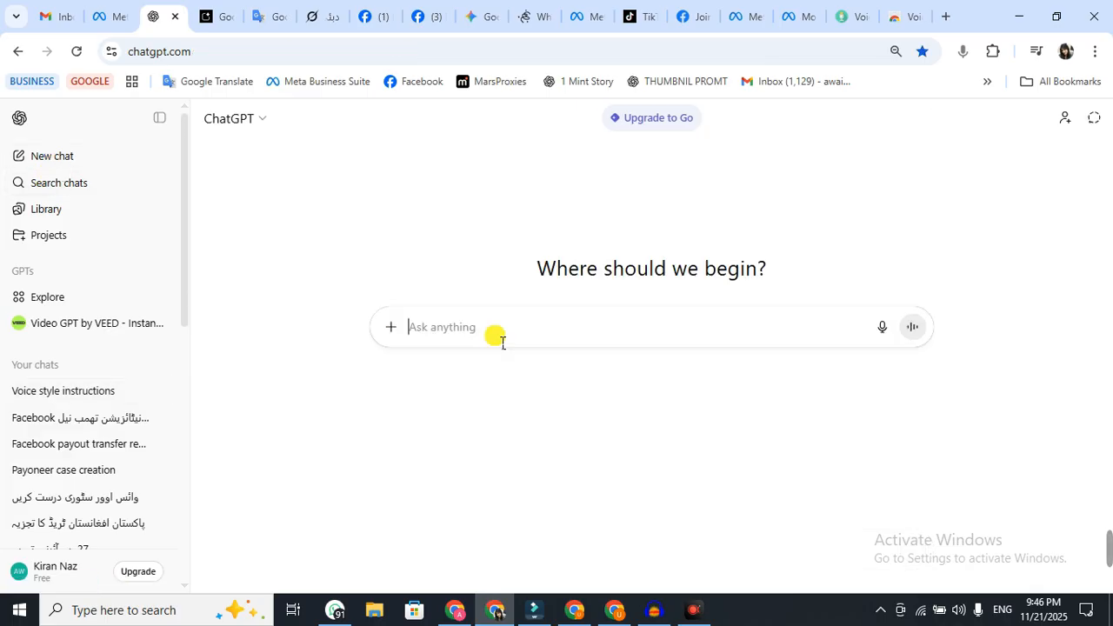
{"action": "key", "text": "ctrl+v"}
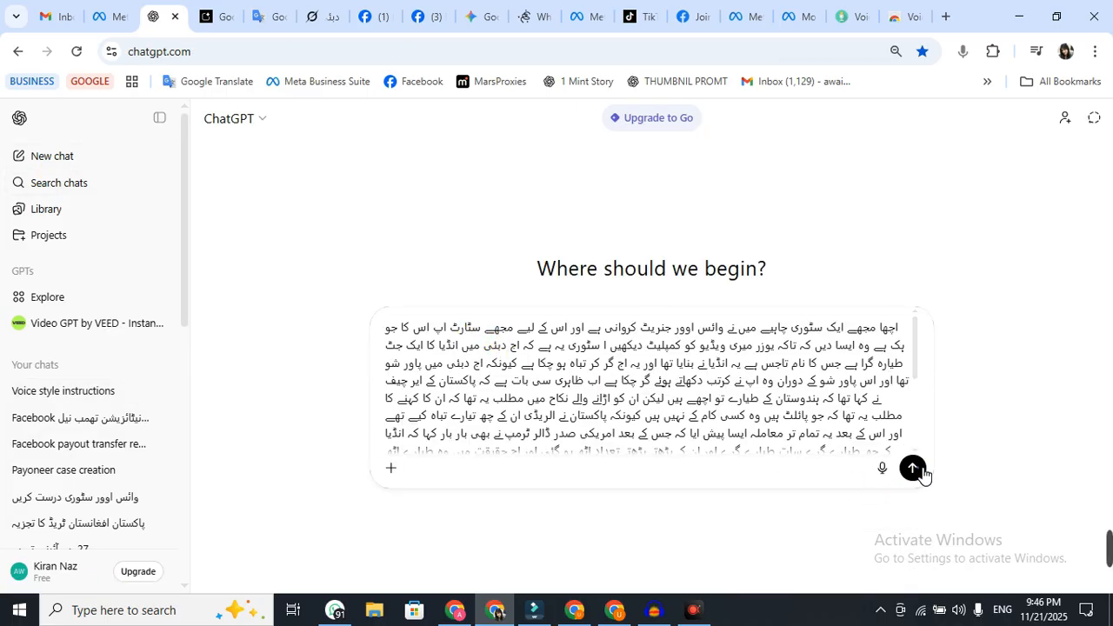
{"action": "left_click", "coordinate": [913, 469]}
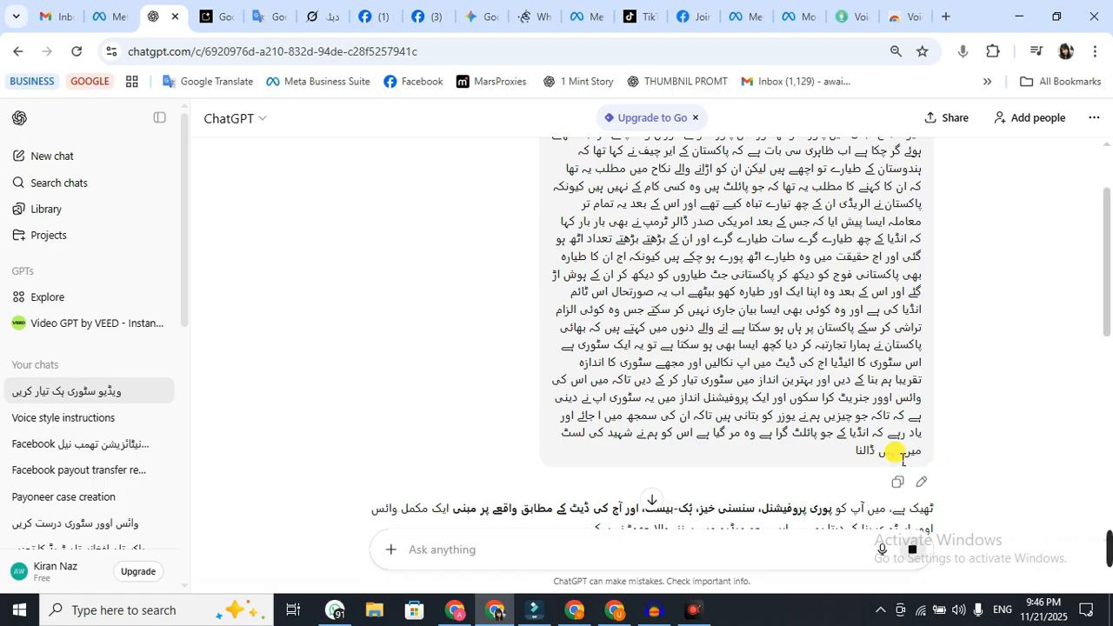
{"action": "scroll", "coordinate": [903, 460], "scroll_direction": "down", "scroll_amount": 5}
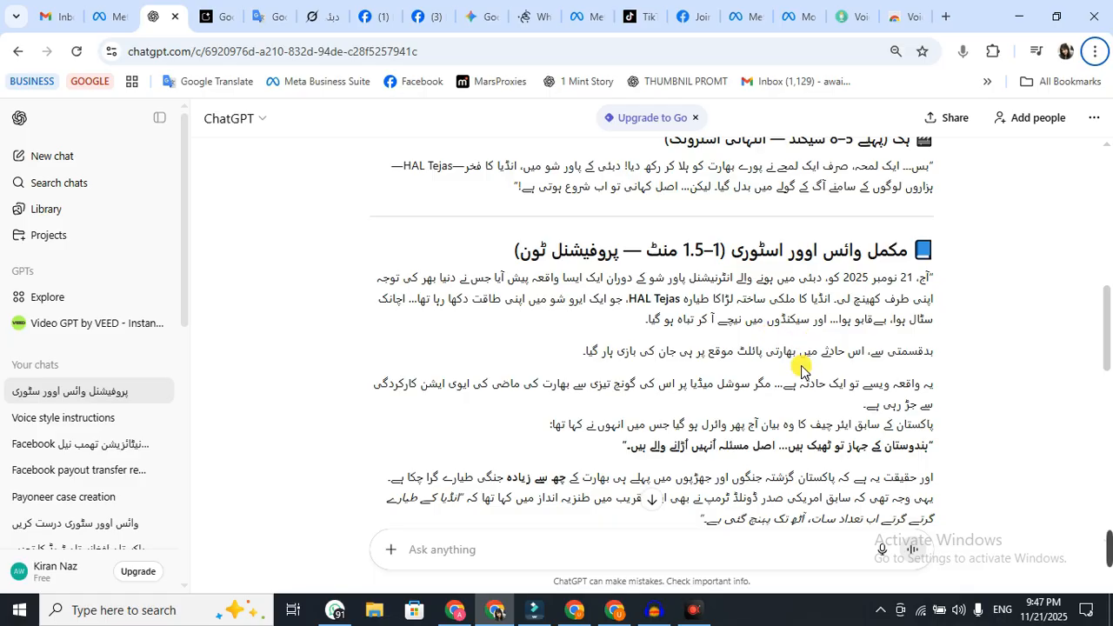
{"action": "scroll", "coordinate": [801, 370], "scroll_direction": "down", "scroll_amount": 3}
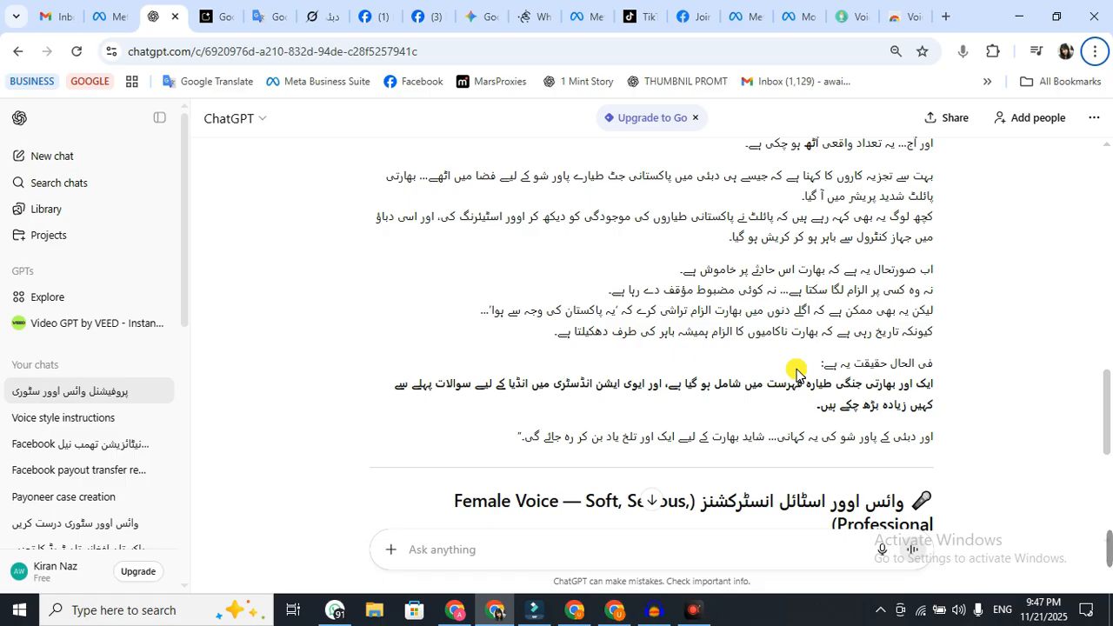
{"action": "scroll", "coordinate": [795, 373], "scroll_direction": "down", "scroll_amount": 3}
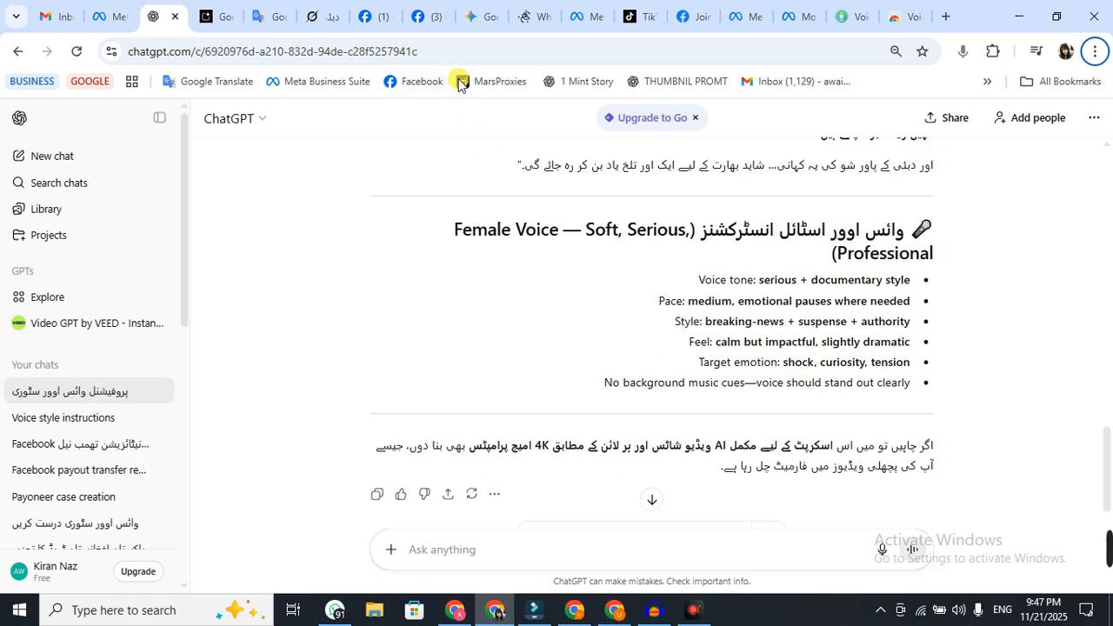
- Switch to the Gemini conversation and examine its headline, hook and full voice-over script for the same story
{"action": "left_click", "coordinate": [487, 16]}
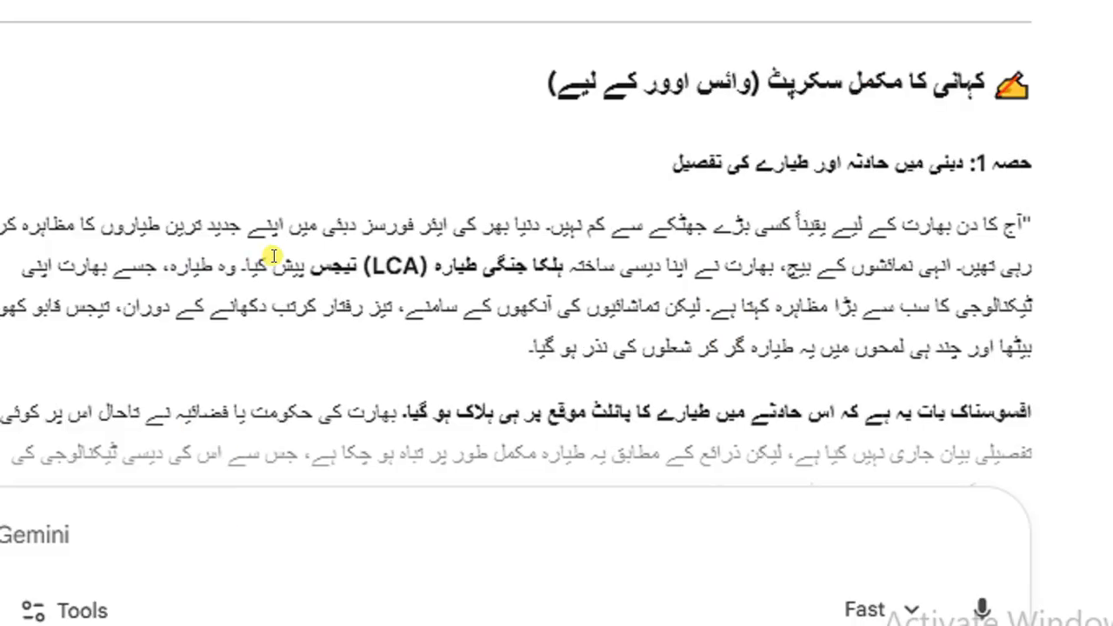
{"action": "scroll", "coordinate": [508, 344], "scroll_direction": "up", "scroll_amount": 5}
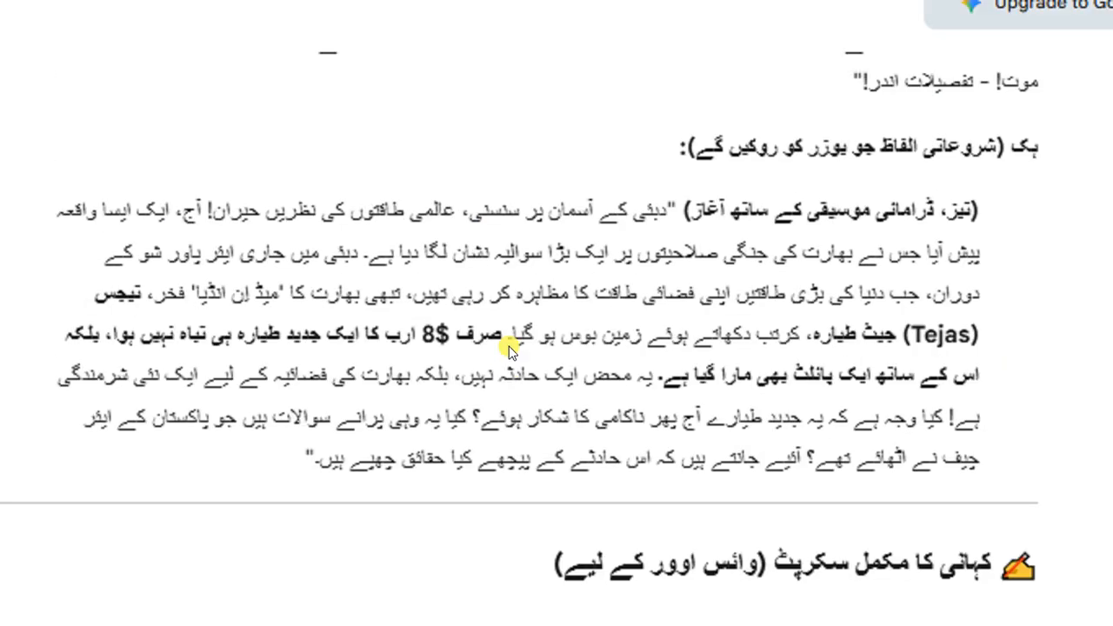
{"action": "scroll", "coordinate": [509, 345], "scroll_direction": "up", "scroll_amount": 3}
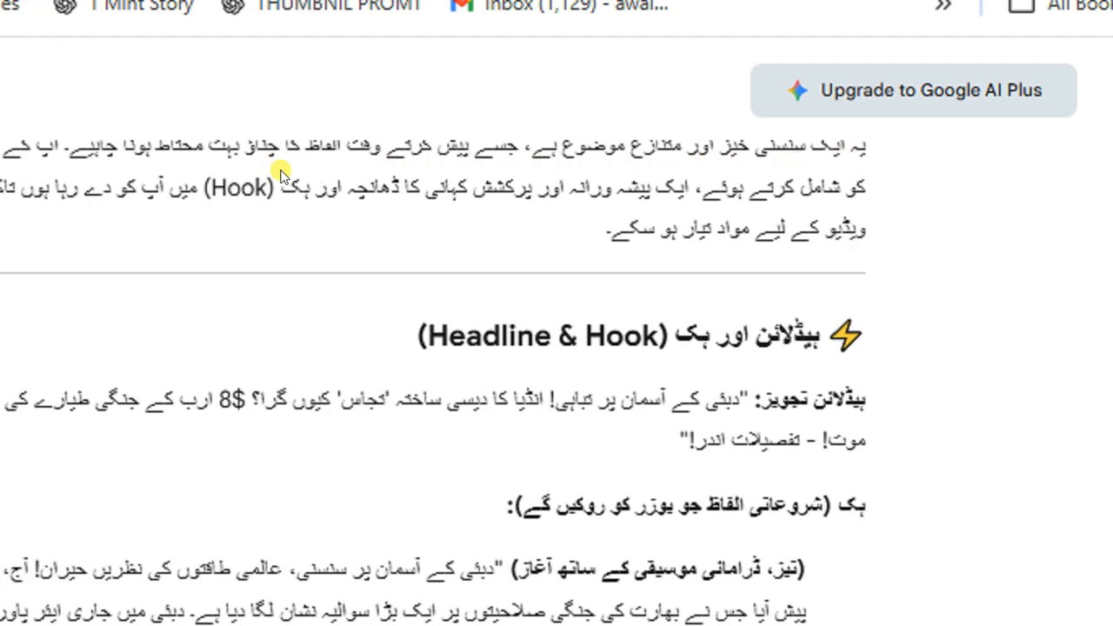
{"action": "scroll", "coordinate": [280, 174], "scroll_direction": "up", "scroll_amount": 3}
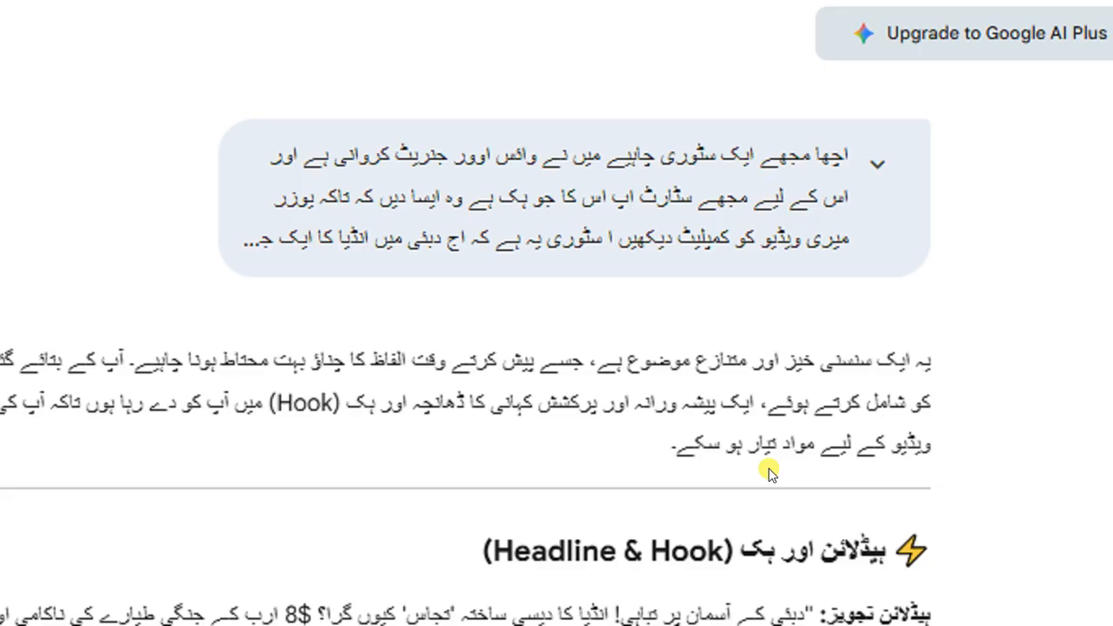
{"action": "scroll", "coordinate": [770, 469], "scroll_direction": "down", "scroll_amount": 2}
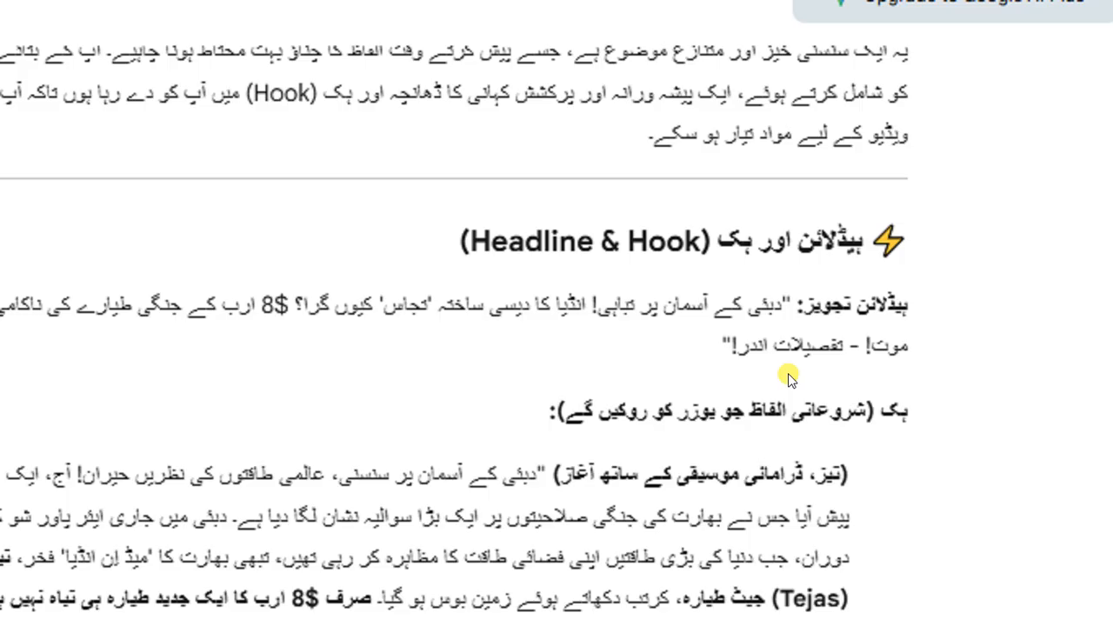
{"action": "scroll", "coordinate": [789, 377], "scroll_direction": "down", "scroll_amount": 10}
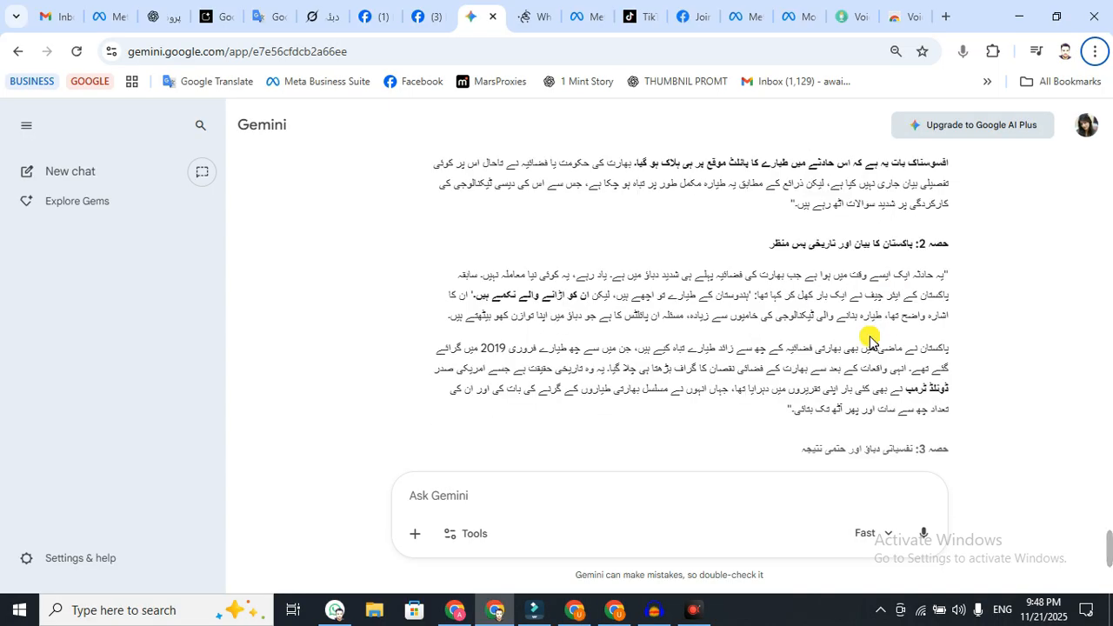
{"action": "scroll", "coordinate": [872, 339], "scroll_direction": "down", "scroll_amount": 5}
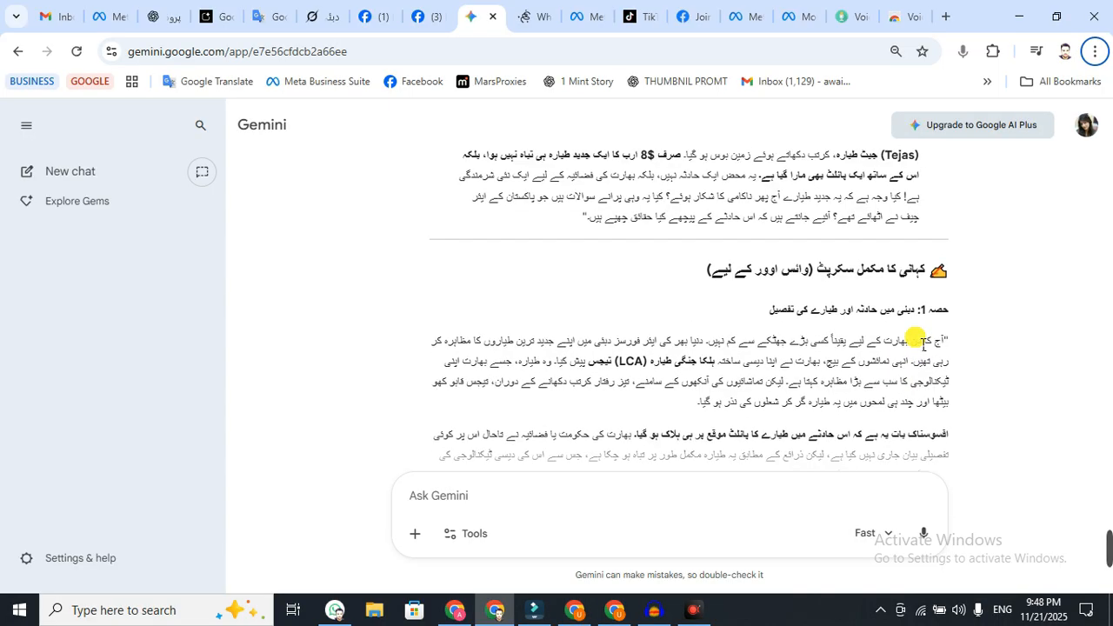
- Copy the complete voice-over story text from the ChatGPT conversation and paste it as the speech text in Google AI Studio
{"action": "left_click", "coordinate": [164, 14]}
{"action": "scroll", "coordinate": [755, 309], "scroll_direction": "up", "scroll_amount": 5}
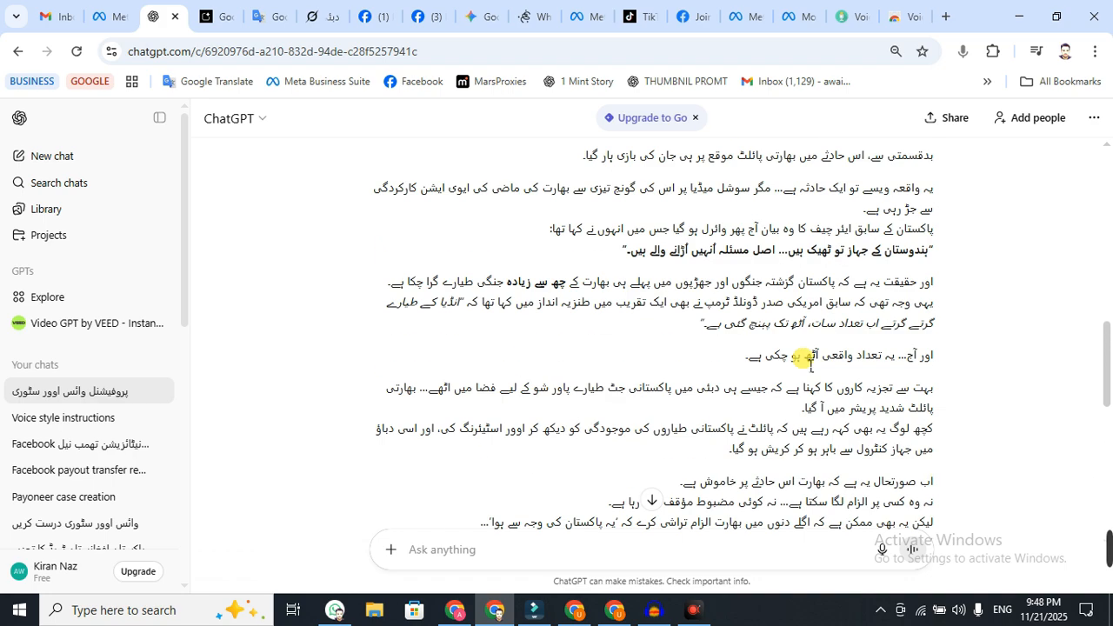
{"action": "scroll", "coordinate": [915, 361], "scroll_direction": "up", "scroll_amount": 2}
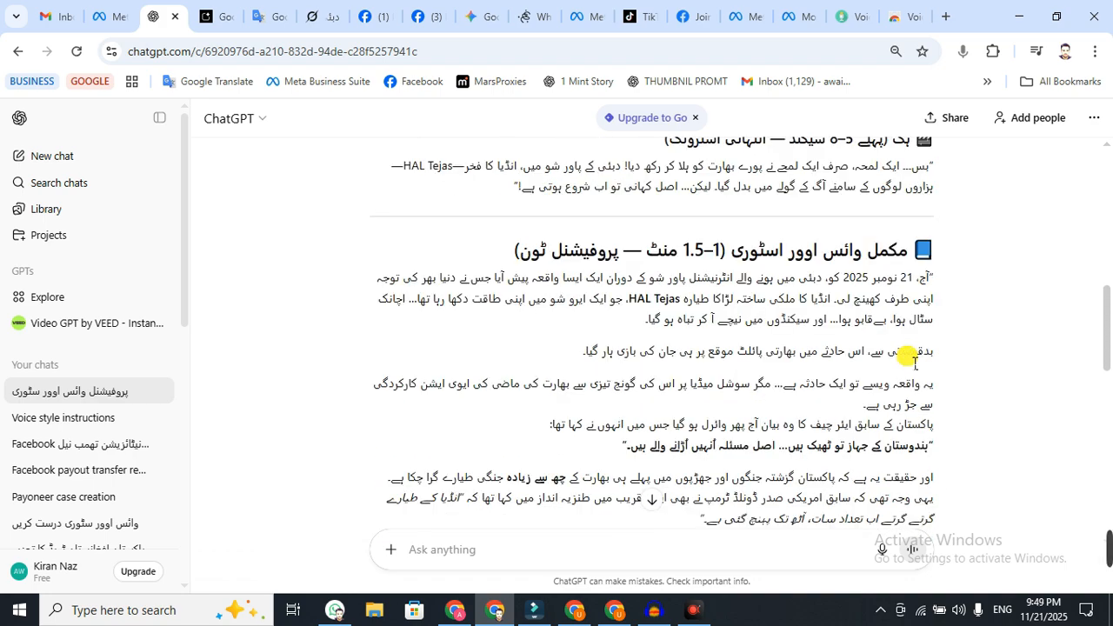
{"action": "scroll", "coordinate": [907, 348], "scroll_direction": "down", "scroll_amount": 3}
{"action": "scroll", "coordinate": [905, 291], "scroll_direction": "up", "scroll_amount": 3}
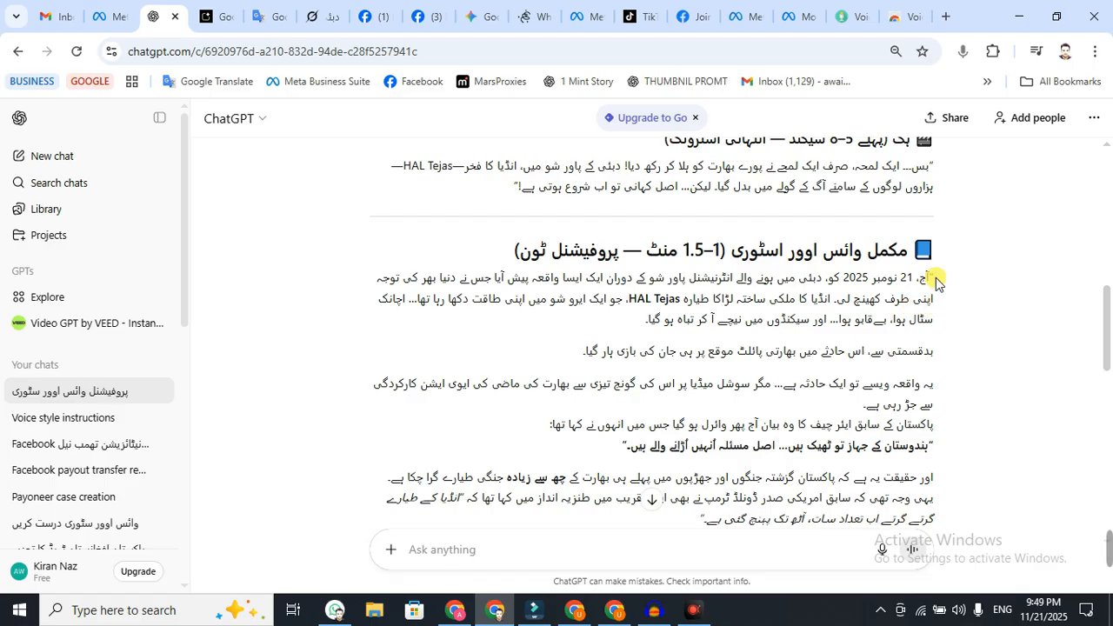
{"action": "left_click_drag", "start_coordinate": [936, 283], "coordinate": [480, 319]}
{"action": "scroll", "coordinate": [913, 382], "scroll_direction": "down", "scroll_amount": 5}
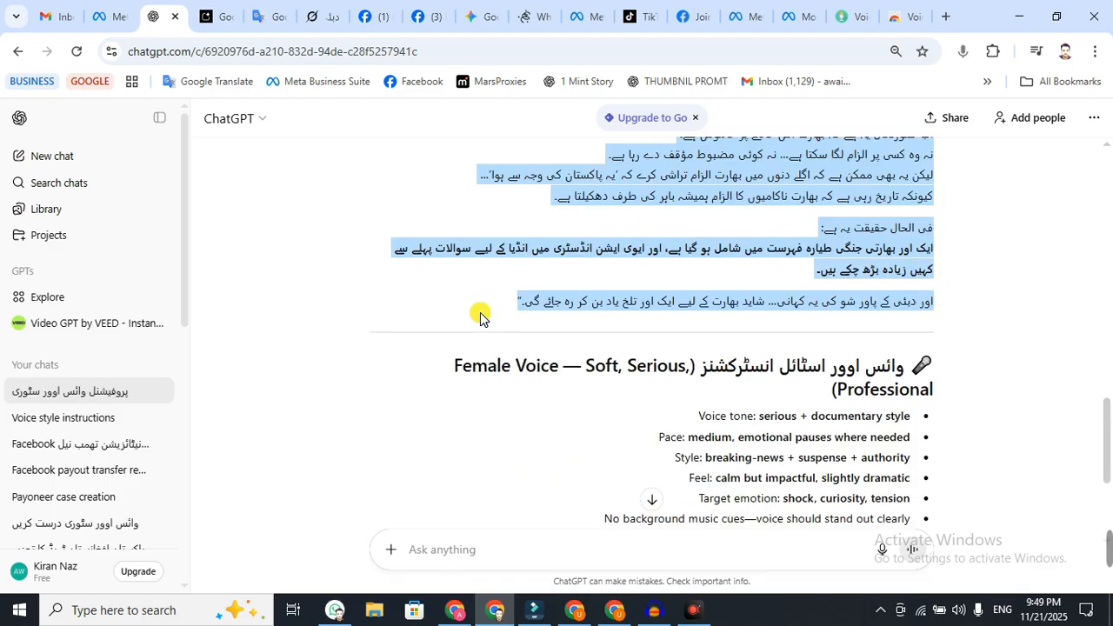
{"action": "key", "text": "ctrl+Tab"}
{"action": "key", "text": "ctrl+v"}
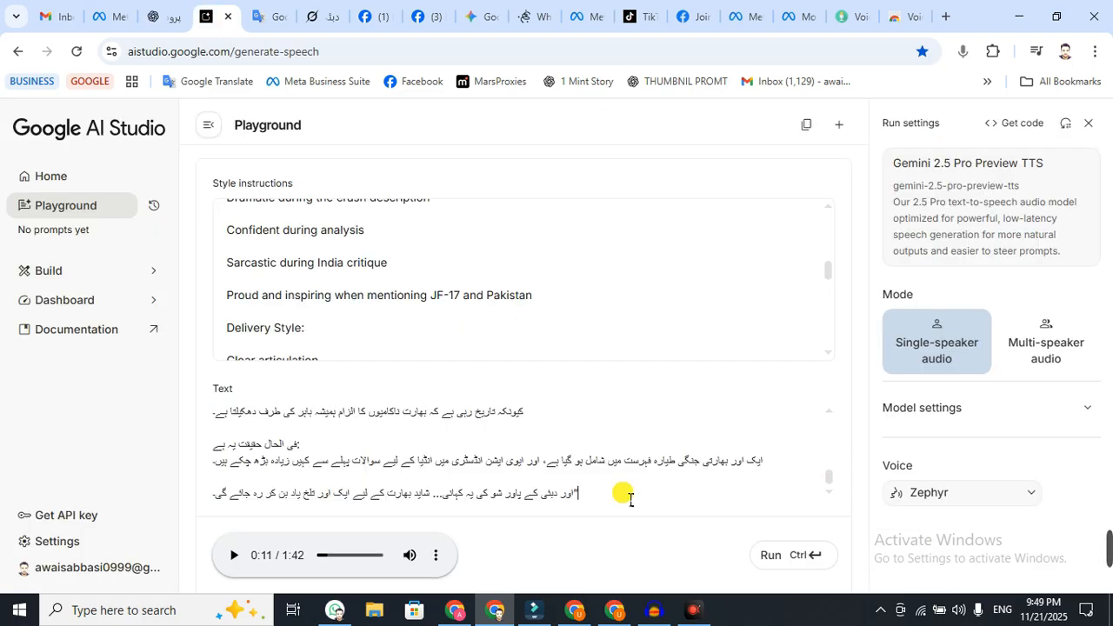
- Clear the old style instructions from the speech generation prompt in Google AI Studio
{"action": "scroll", "coordinate": [604, 464], "scroll_direction": "up", "scroll_amount": 5}
{"action": "left_click", "coordinate": [472, 342]}
{"action": "key", "text": "ctrl+a"}
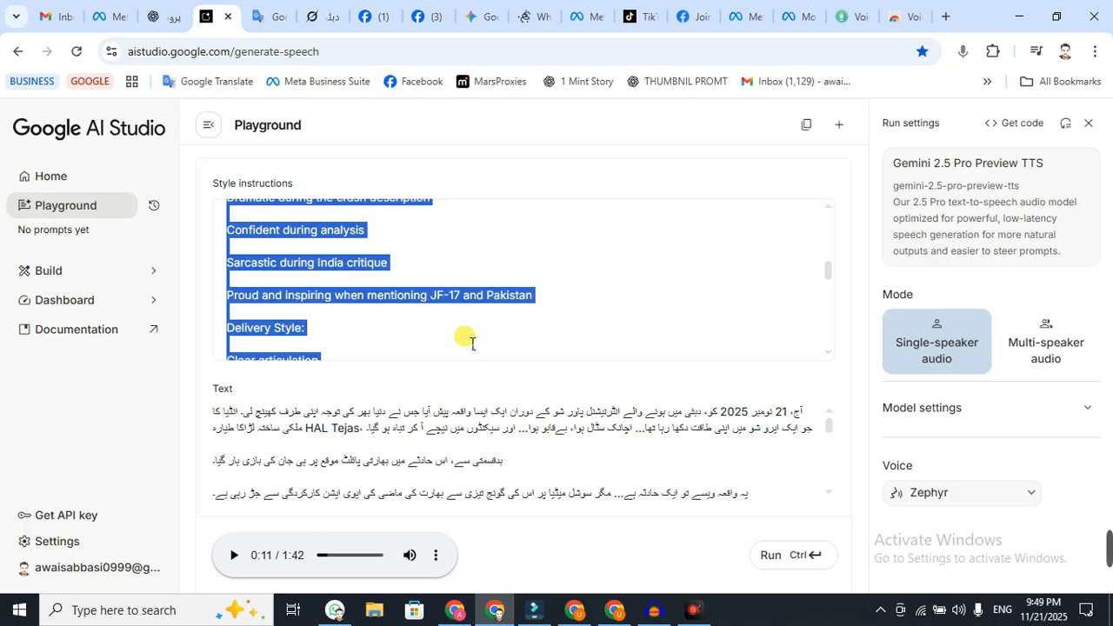
{"action": "key", "text": "BackSpace"}
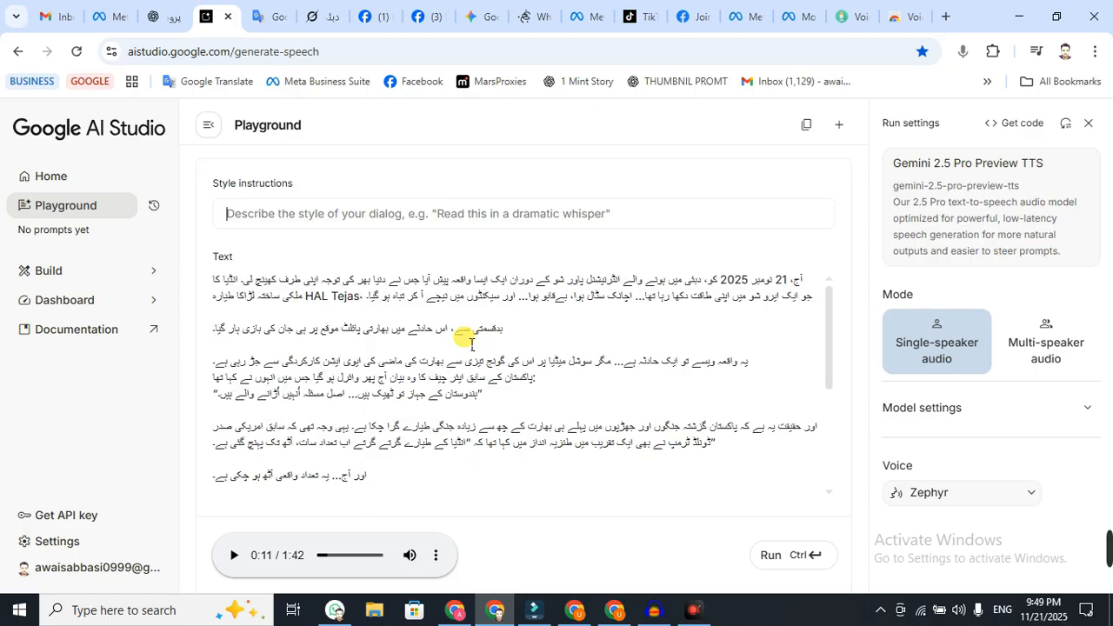
{"action": "double_click", "coordinate": [252, 184]}
{"action": "triple_click", "coordinate": [252, 185]}
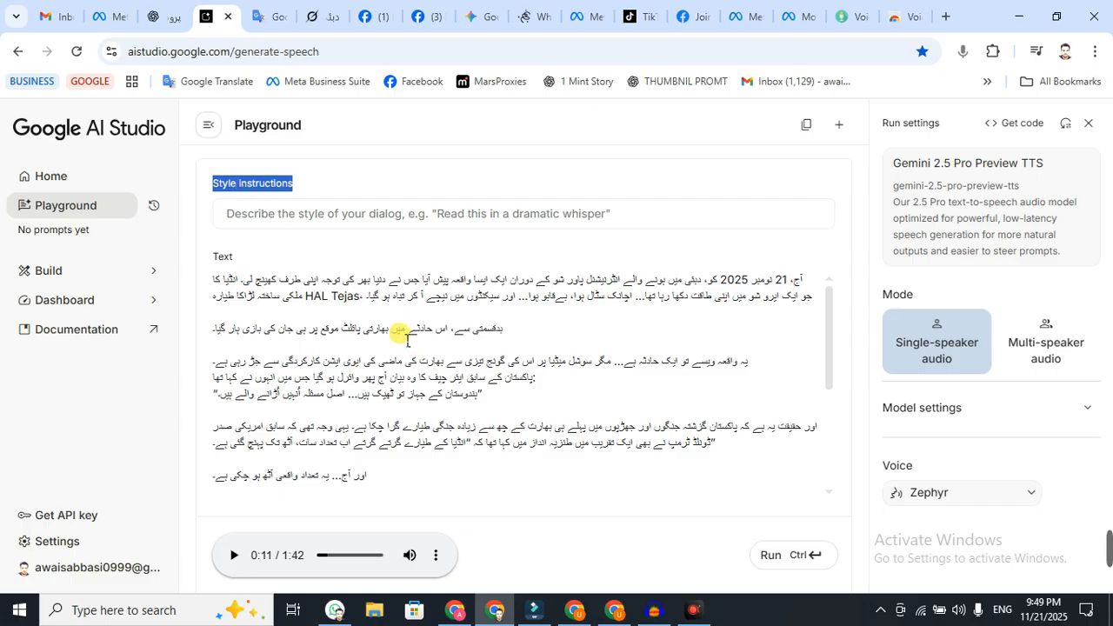
- Switch back to ChatGPT and dictate and submit an Urdu prompt for professional, realistic female voice style instructions marking the words to emphasise
{"action": "left_click", "coordinate": [165, 16]}
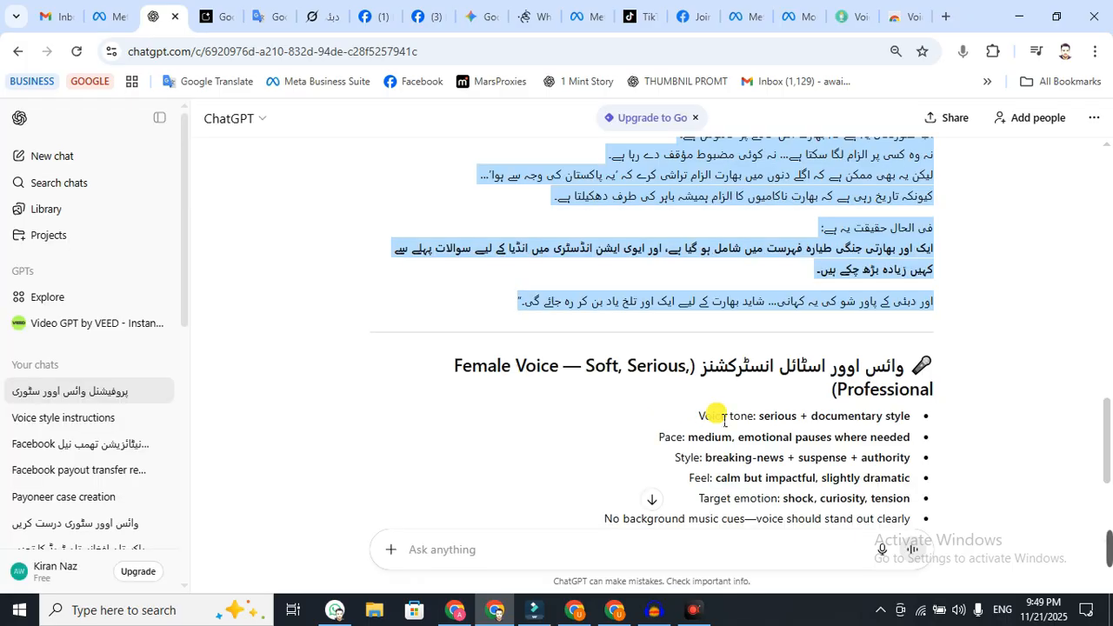
{"action": "scroll", "coordinate": [715, 415], "scroll_direction": "down", "scroll_amount": 2}
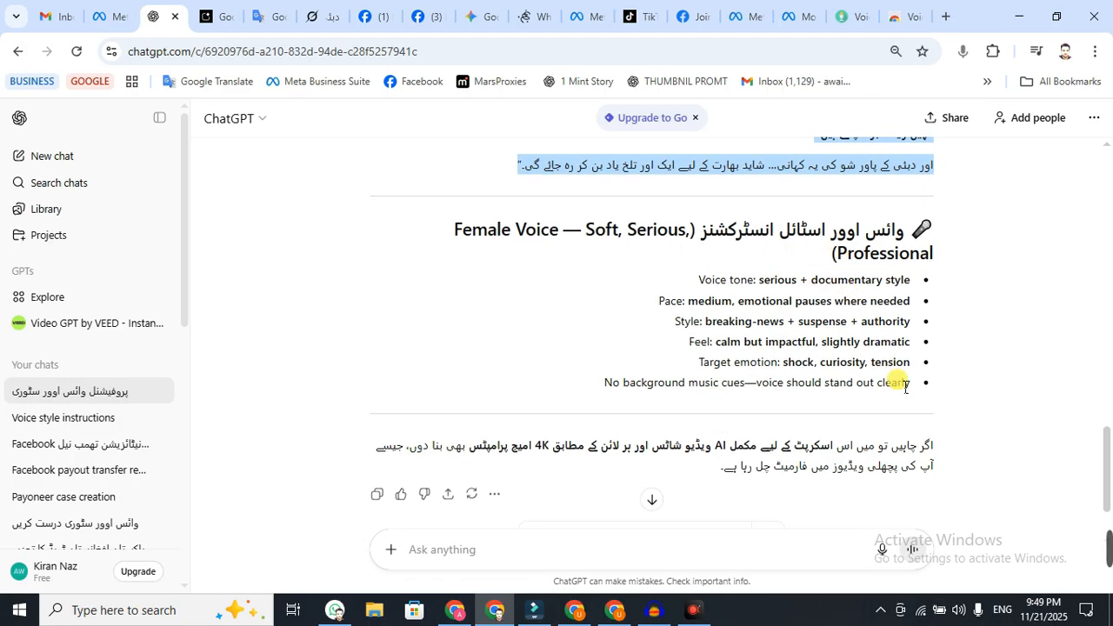
{"action": "left_click", "coordinate": [574, 553]}
{"action": "left_click", "coordinate": [574, 554]}
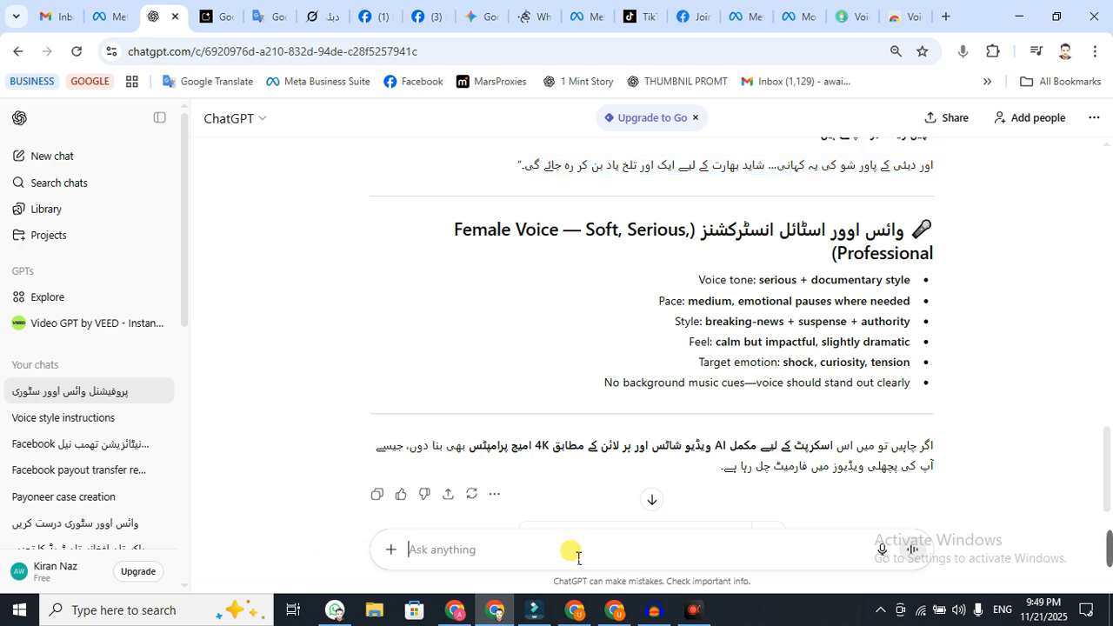
{"action": "key", "text": "ctrl"}
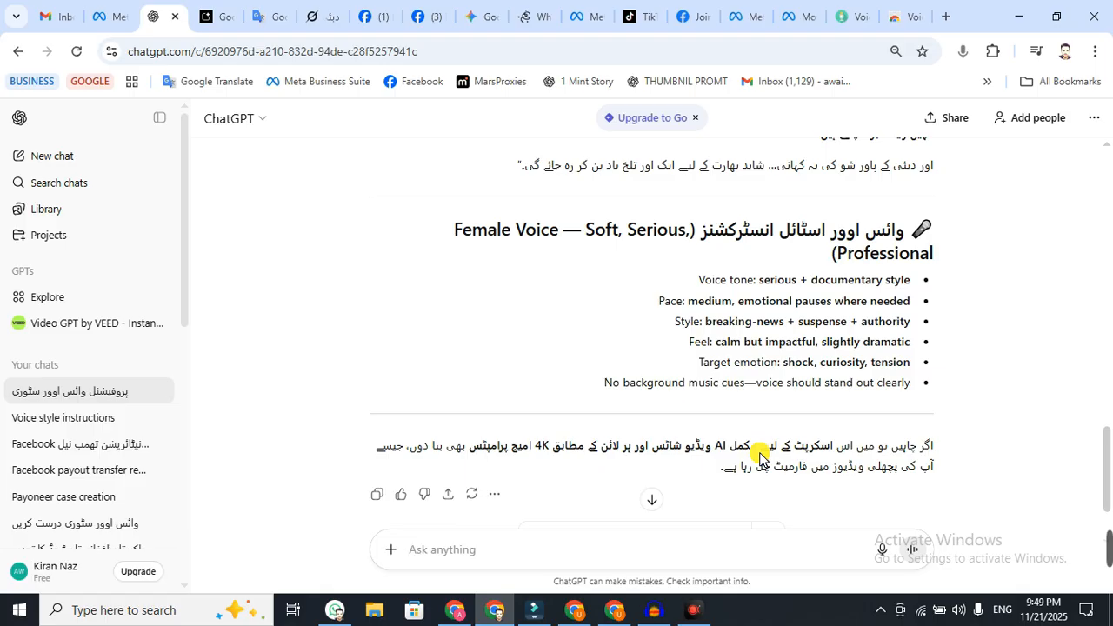
{"action": "scroll", "coordinate": [926, 256], "scroll_direction": "up", "scroll_amount": 3}
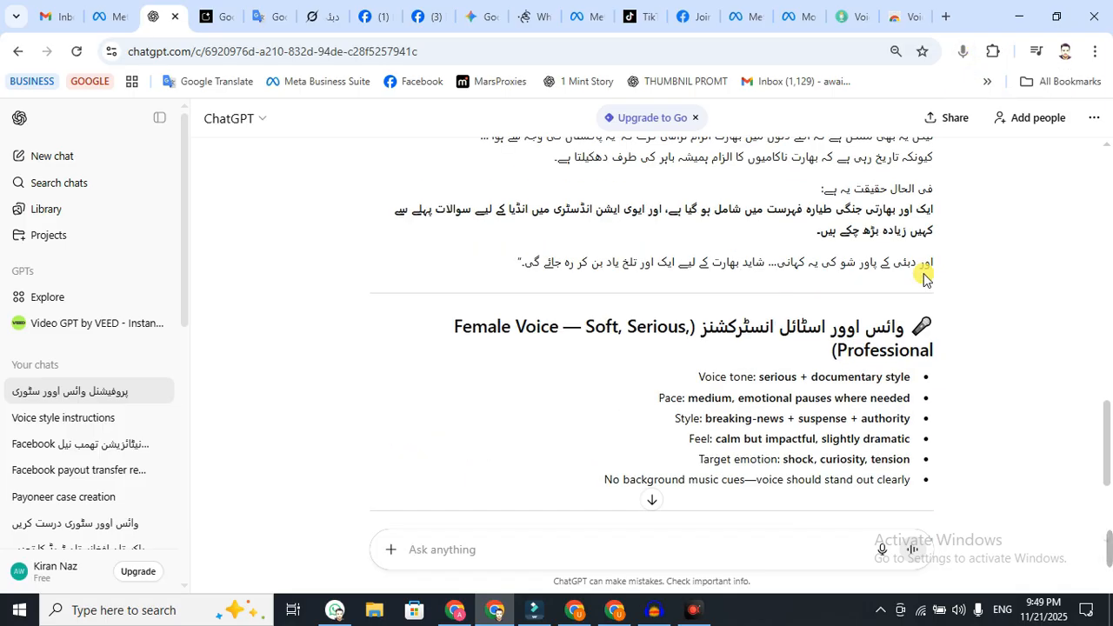
{"action": "scroll", "coordinate": [929, 280], "scroll_direction": "down", "scroll_amount": 2}
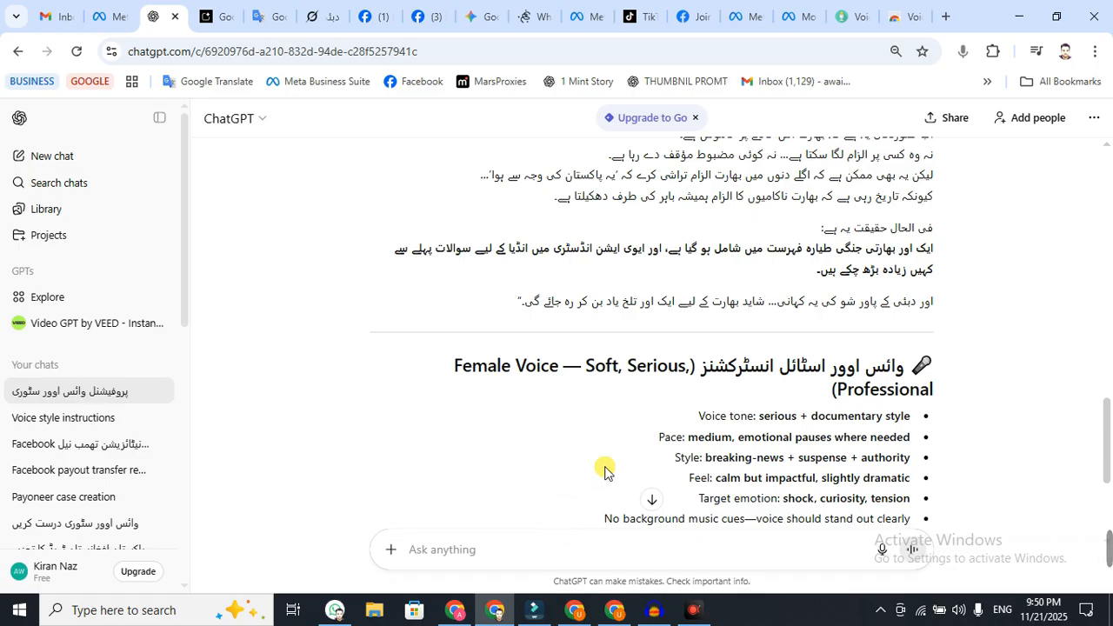
{"action": "left_click", "coordinate": [965, 56]}
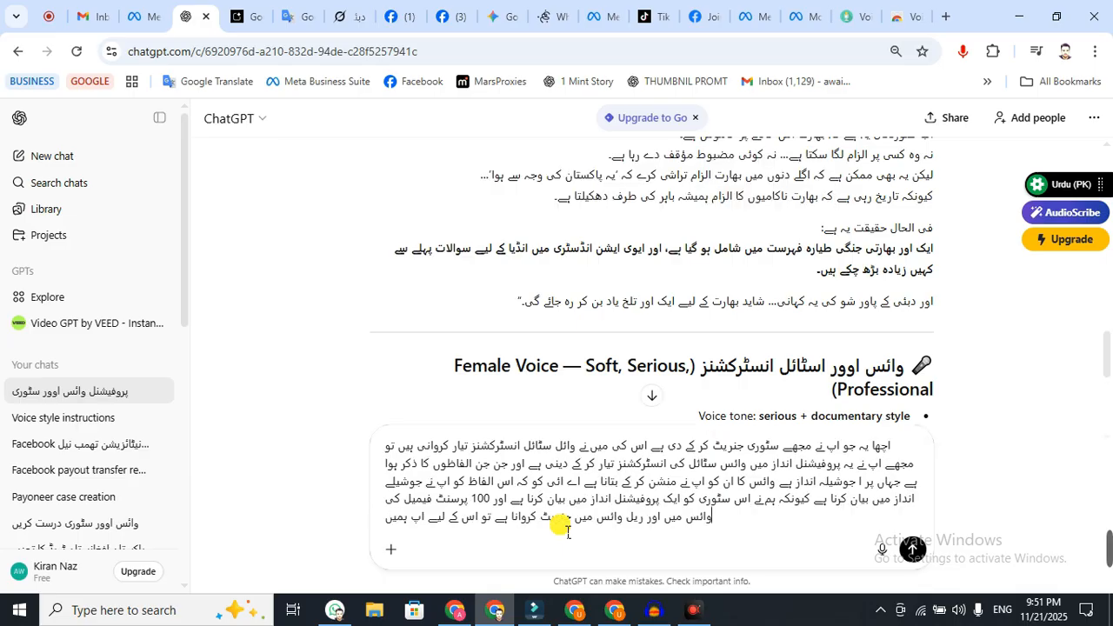
{"action": "left_click", "coordinate": [912, 548]}
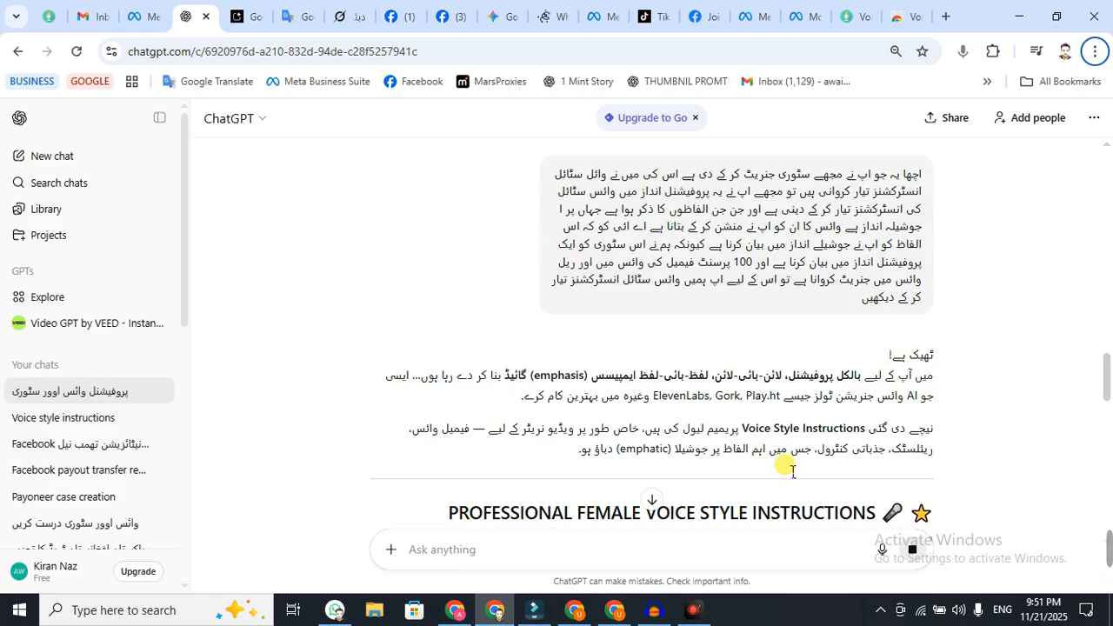
- Copy the Voice Style bullet list from ChatGPT's reply and paste it as the style instructions in Google AI Studio
{"action": "scroll", "coordinate": [513, 453], "scroll_direction": "down", "scroll_amount": 1}
{"action": "scroll", "coordinate": [596, 437], "scroll_direction": "down", "scroll_amount": 3}
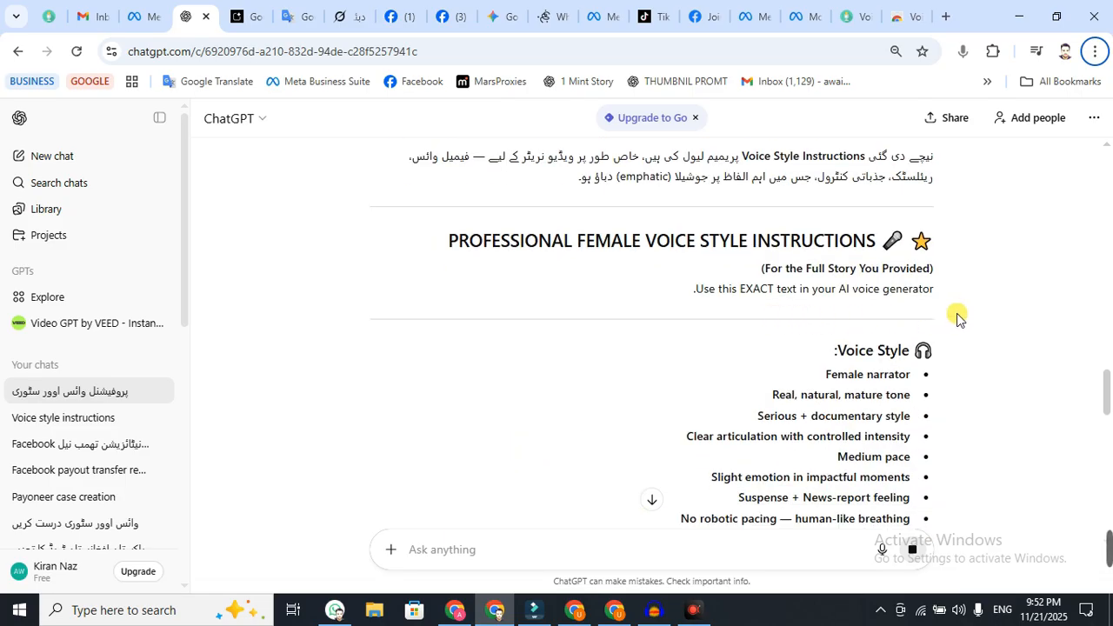
{"action": "scroll", "coordinate": [900, 369], "scroll_direction": "down", "scroll_amount": 3}
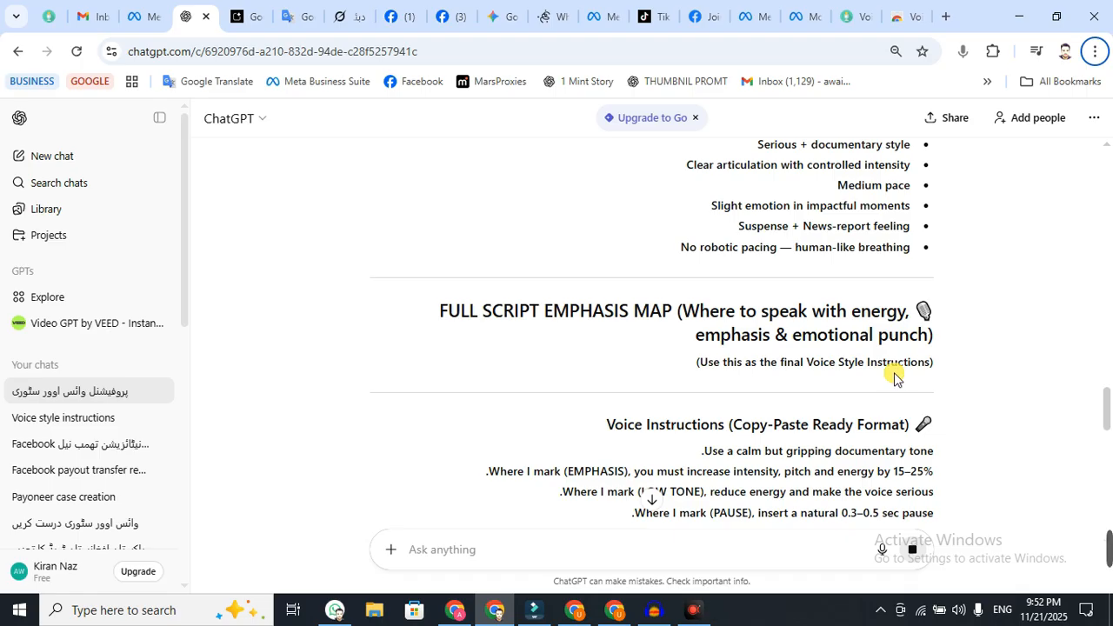
{"action": "scroll", "coordinate": [722, 356], "scroll_direction": "up", "scroll_amount": 2}
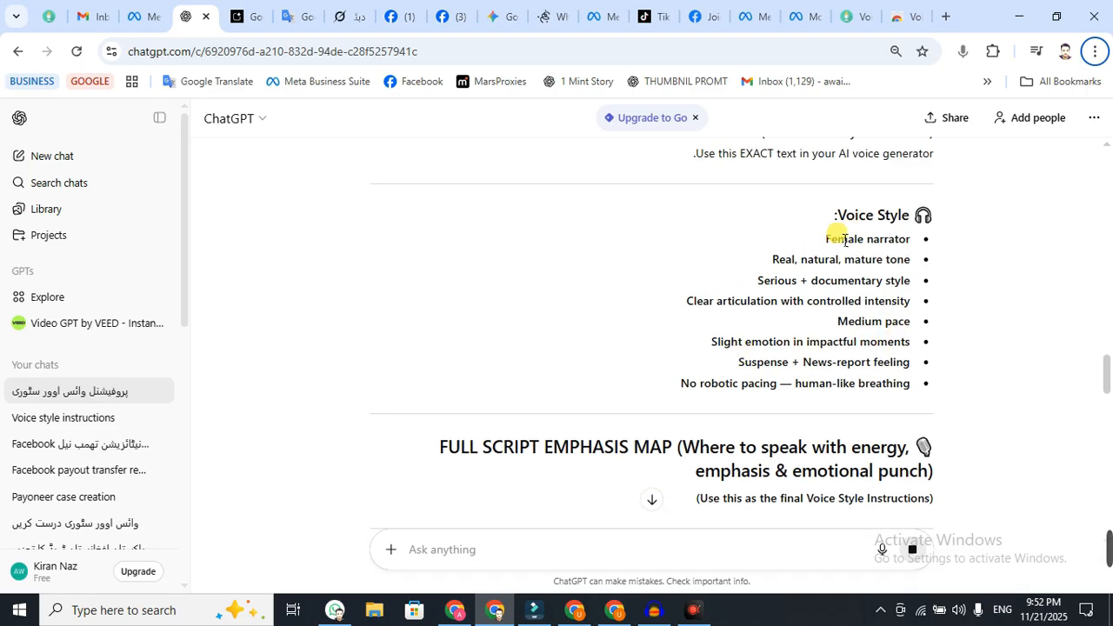
{"action": "left_click", "coordinate": [893, 391], "text": "shift"}
{"action": "key", "text": "ctrl+c"}
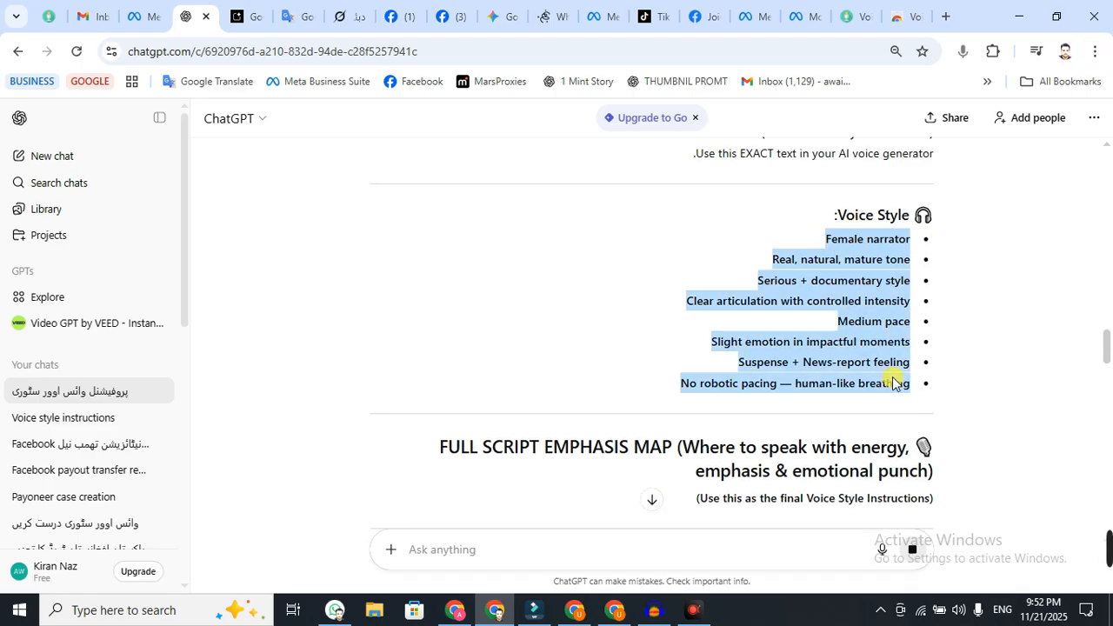
{"action": "left_click", "coordinate": [248, 15]}
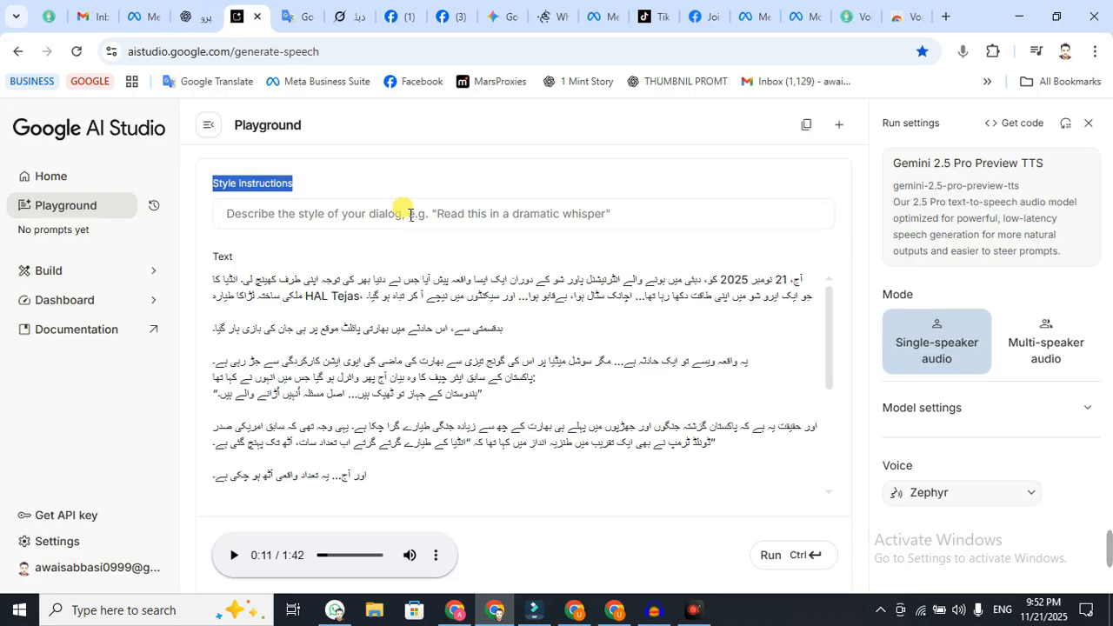
{"action": "left_click", "coordinate": [402, 215]}
{"action": "key", "text": "ctrl+v"}
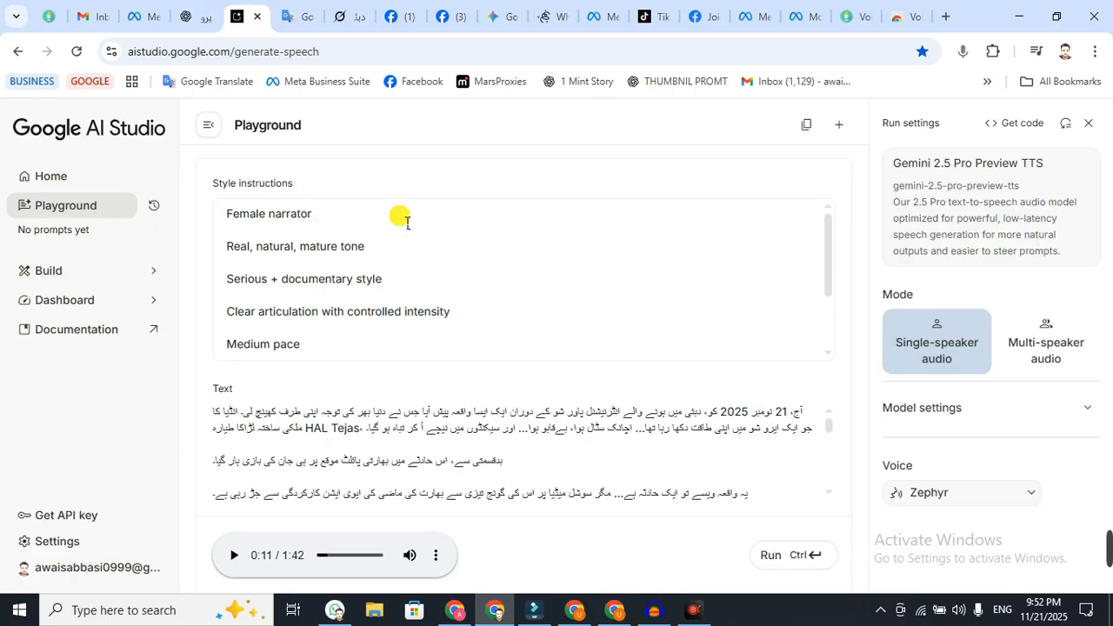
- Copy ChatGPT's Voice Instructions through the Ending Line section and append them to the style instructions in Google AI Studio
{"action": "left_click", "coordinate": [193, 15]}
{"action": "scroll", "coordinate": [735, 407], "scroll_direction": "down", "scroll_amount": 2}
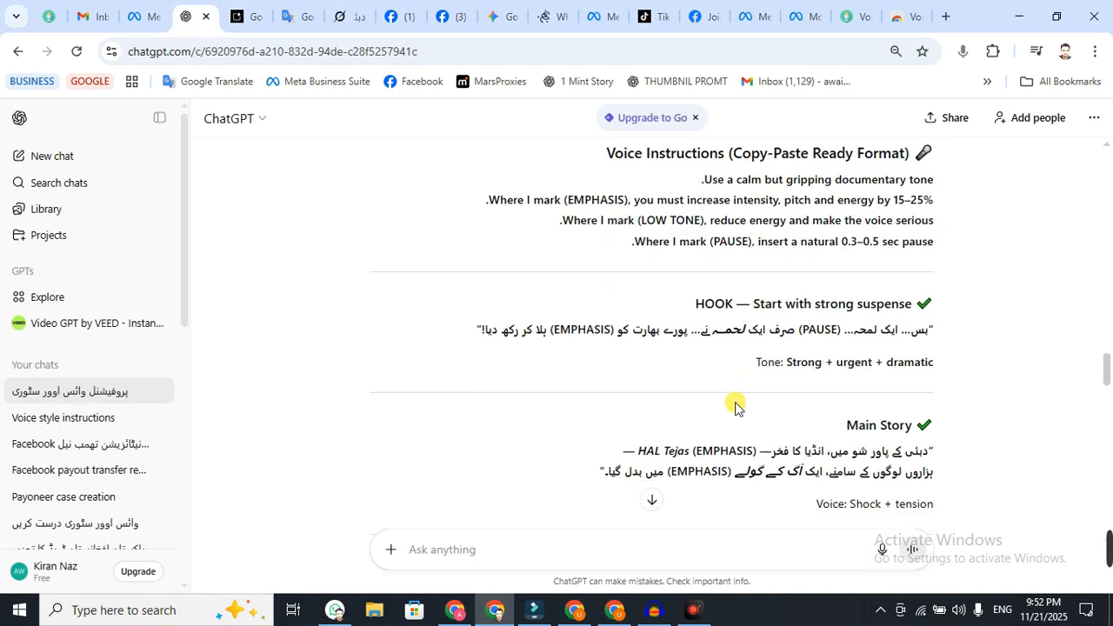
{"action": "scroll", "coordinate": [738, 191], "scroll_direction": "up", "scroll_amount": 2}
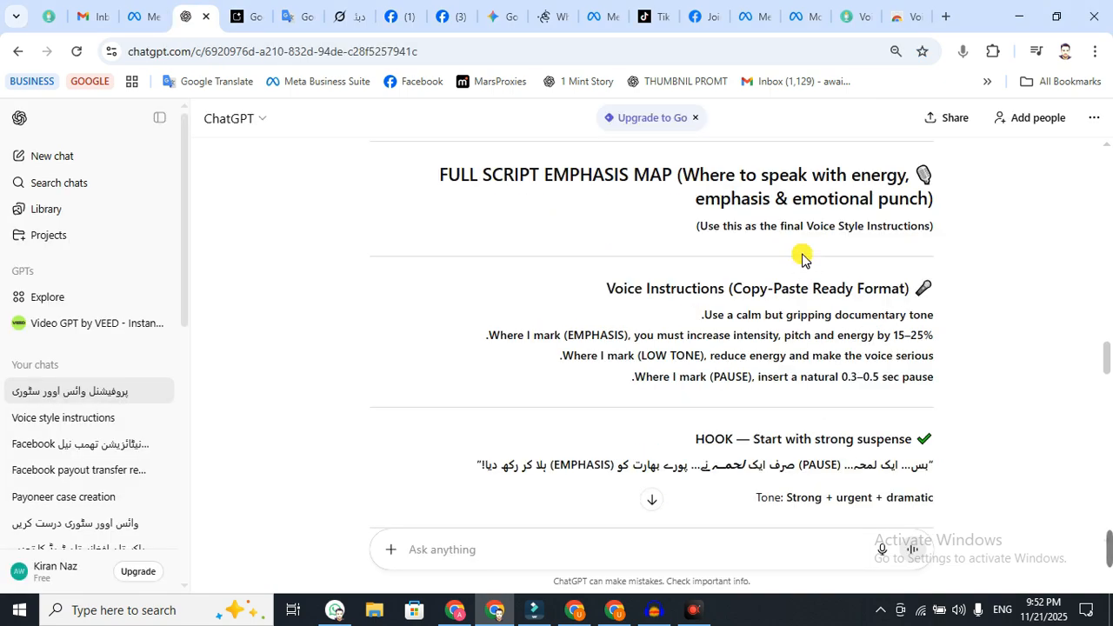
{"action": "scroll", "coordinate": [800, 323], "scroll_direction": "down", "scroll_amount": 15}
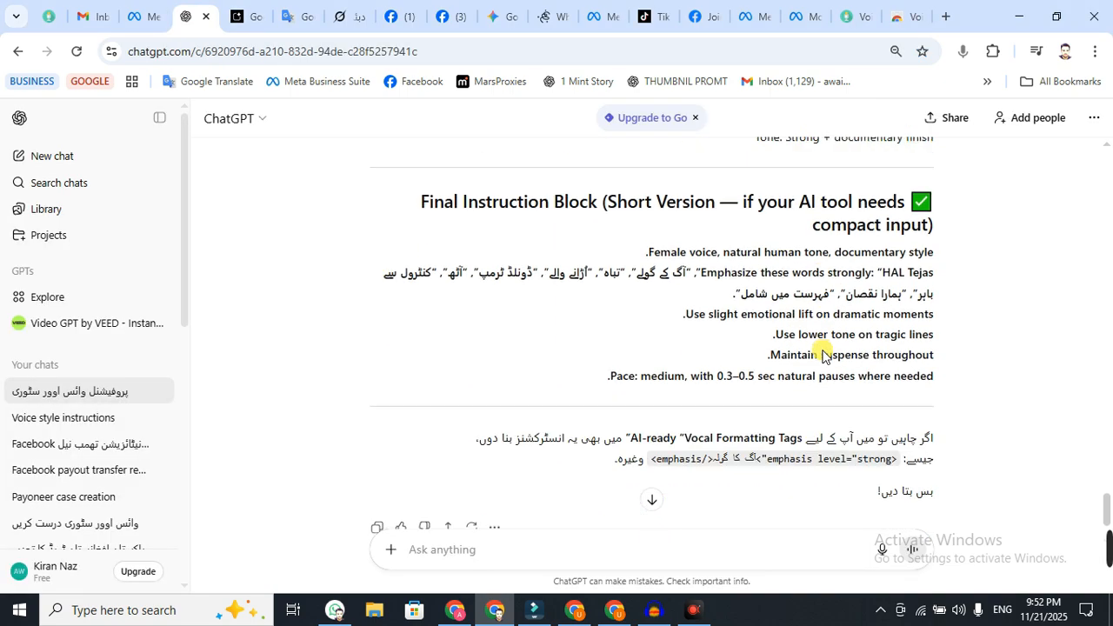
{"action": "scroll", "coordinate": [830, 355], "scroll_direction": "up", "scroll_amount": 10}
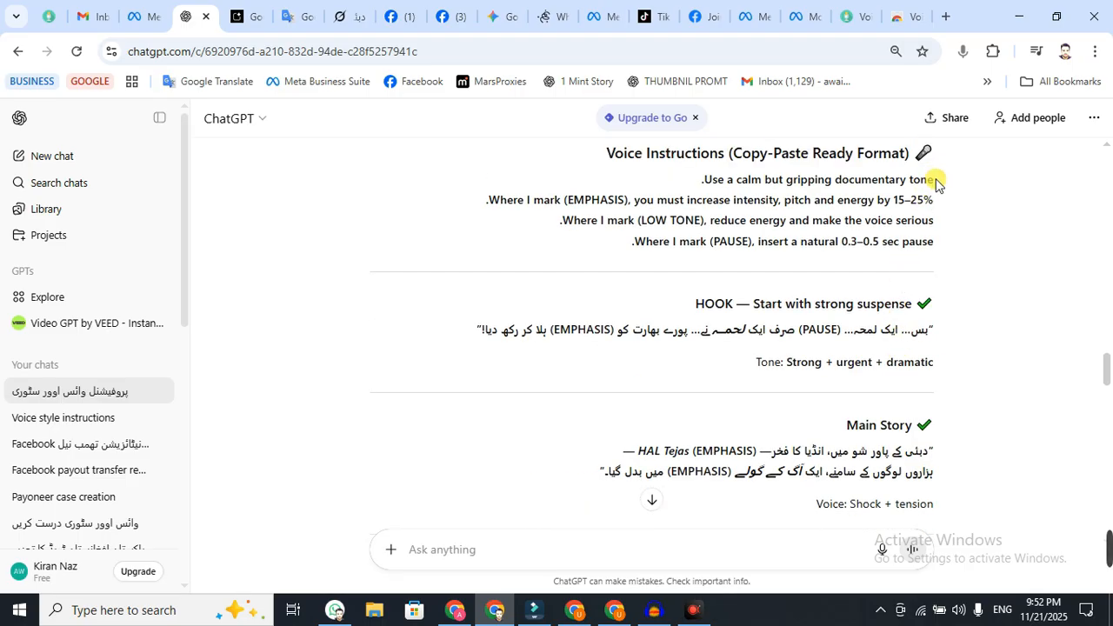
{"action": "left_click_drag", "start_coordinate": [945, 277], "coordinate": [934, 314]}
{"action": "scroll", "coordinate": [901, 414], "scroll_direction": "down", "scroll_amount": 8}
{"action": "scroll", "coordinate": [910, 417], "scroll_direction": "down", "scroll_amount": 8}
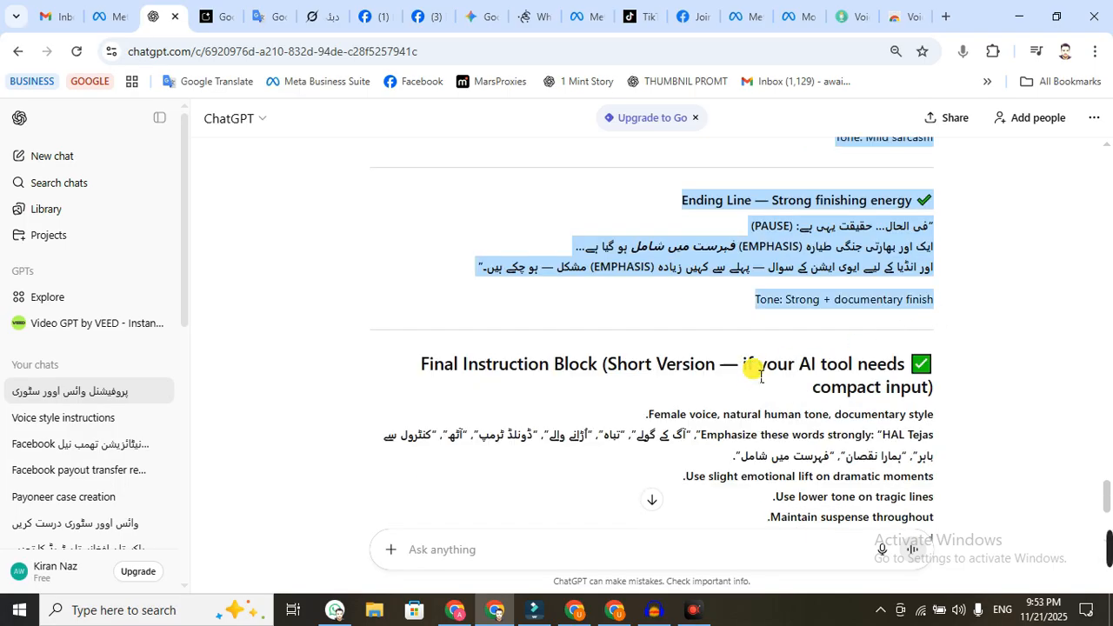
{"action": "left_click", "coordinate": [214, 16]}
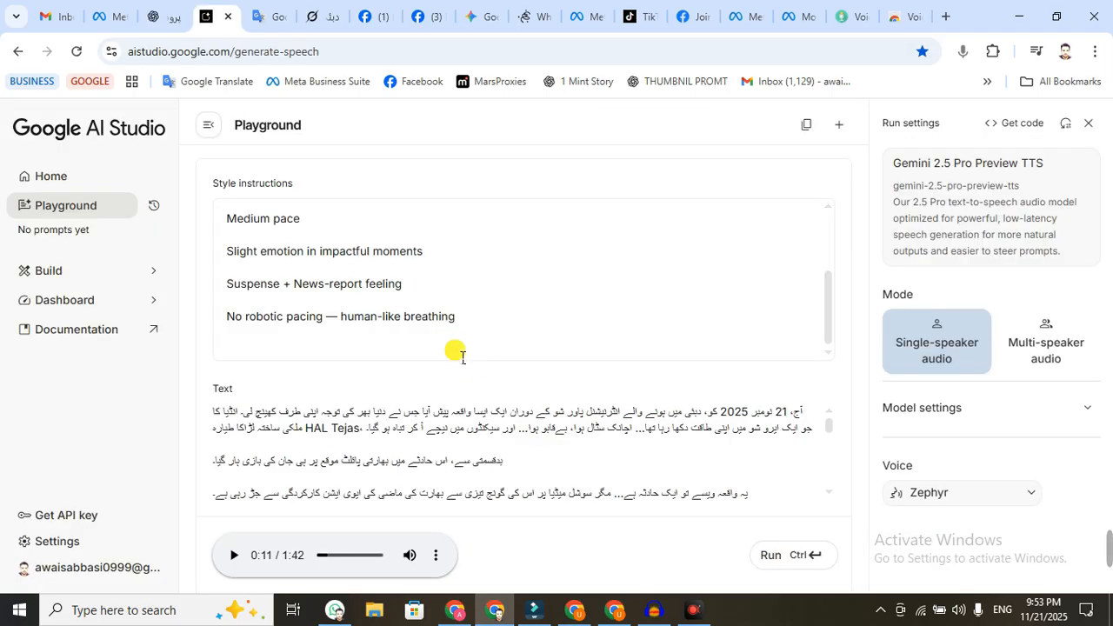
{"action": "key", "text": "ctrl+v"}
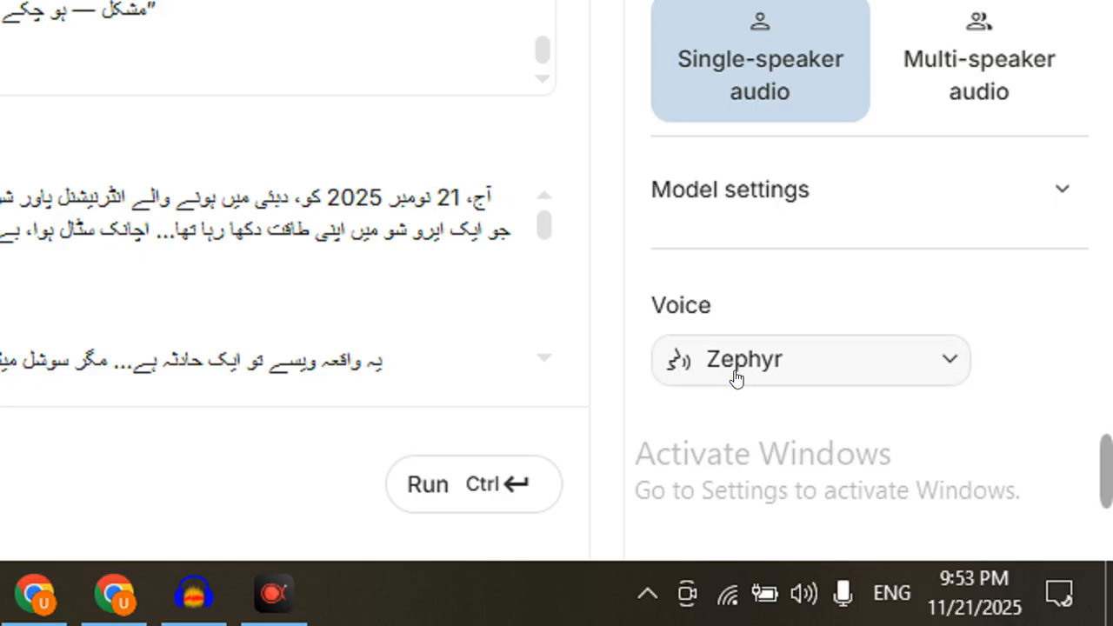
- Choose the Zephyr voice and generate the speech
{"action": "left_click", "coordinate": [734, 378]}
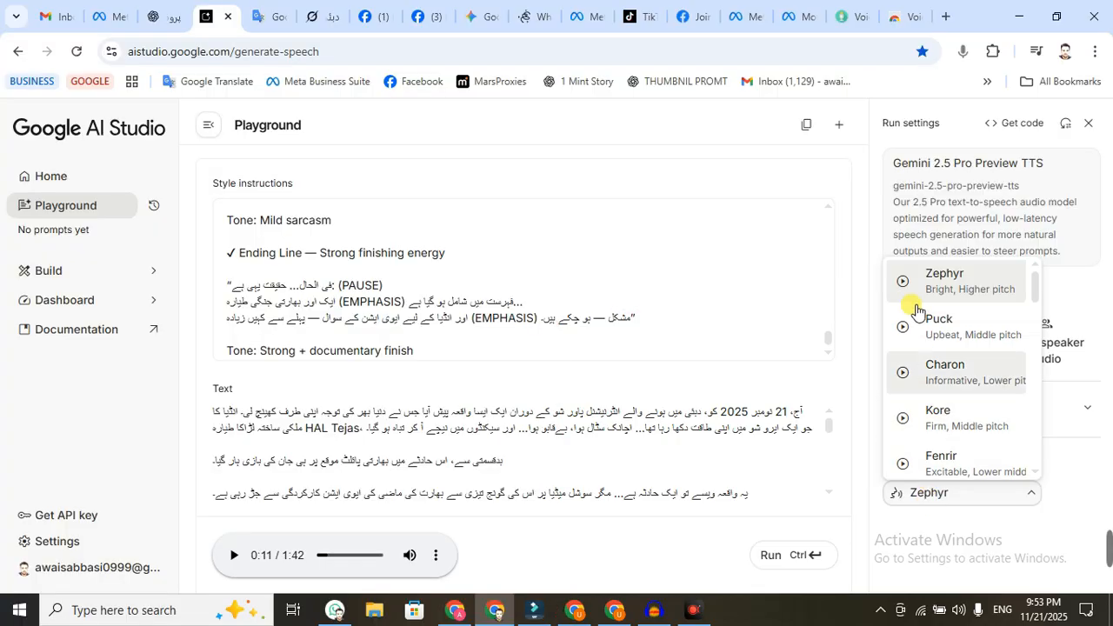
{"action": "left_click", "coordinate": [965, 280]}
{"action": "key", "text": "ctrl+Return"}
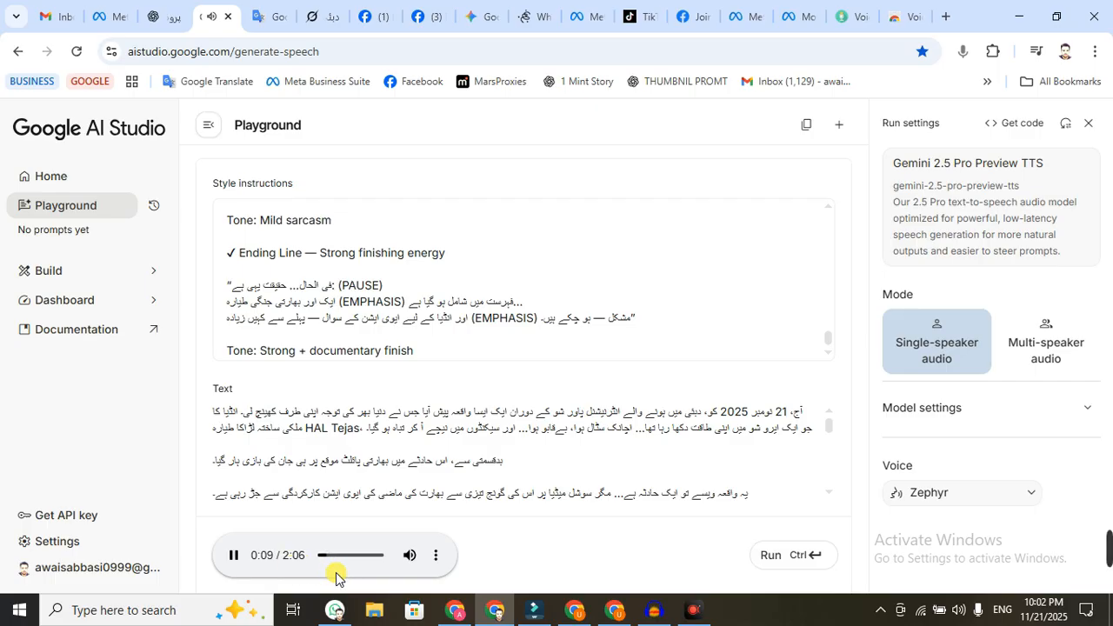
- Pause the generated voice-over, download its audio and check the file in the recent downloads
{"action": "key", "text": "space"}
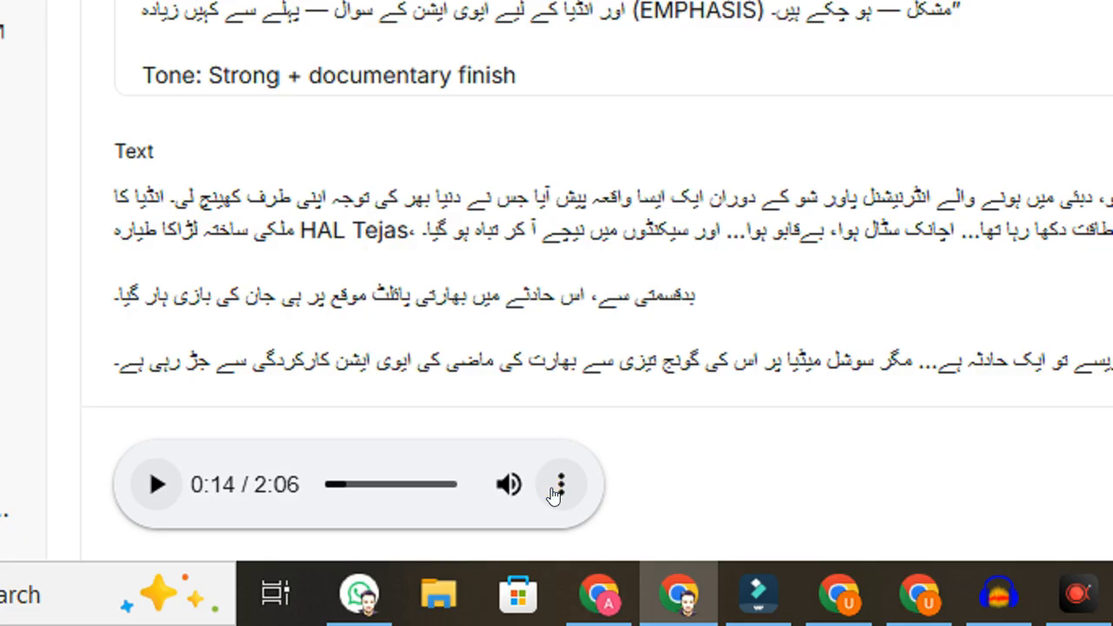
{"action": "left_click", "coordinate": [436, 558]}
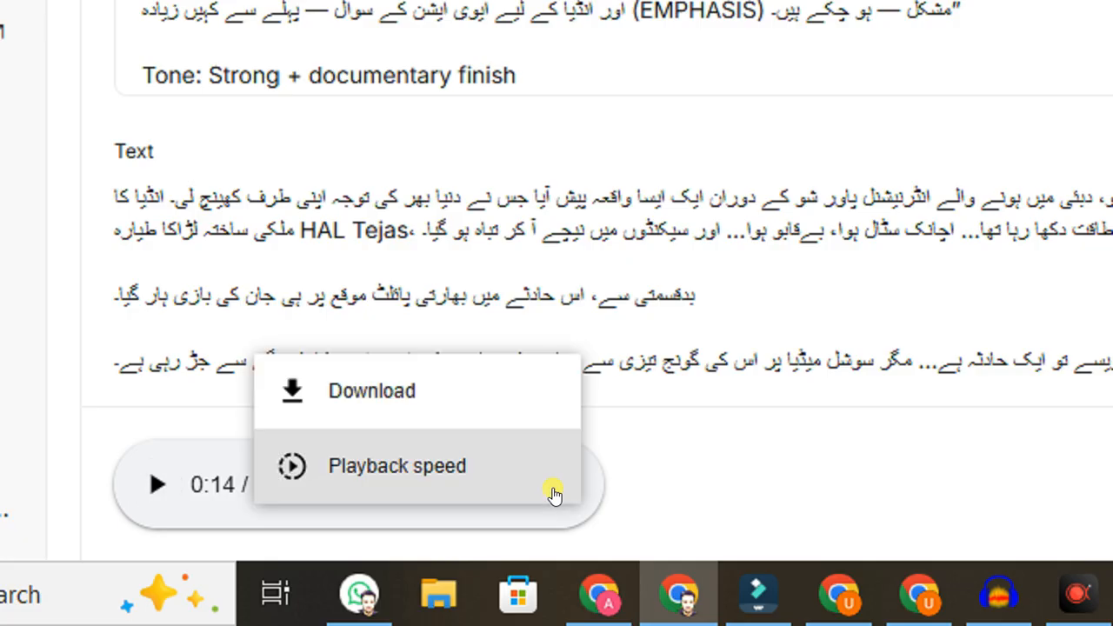
{"action": "left_click", "coordinate": [472, 409]}
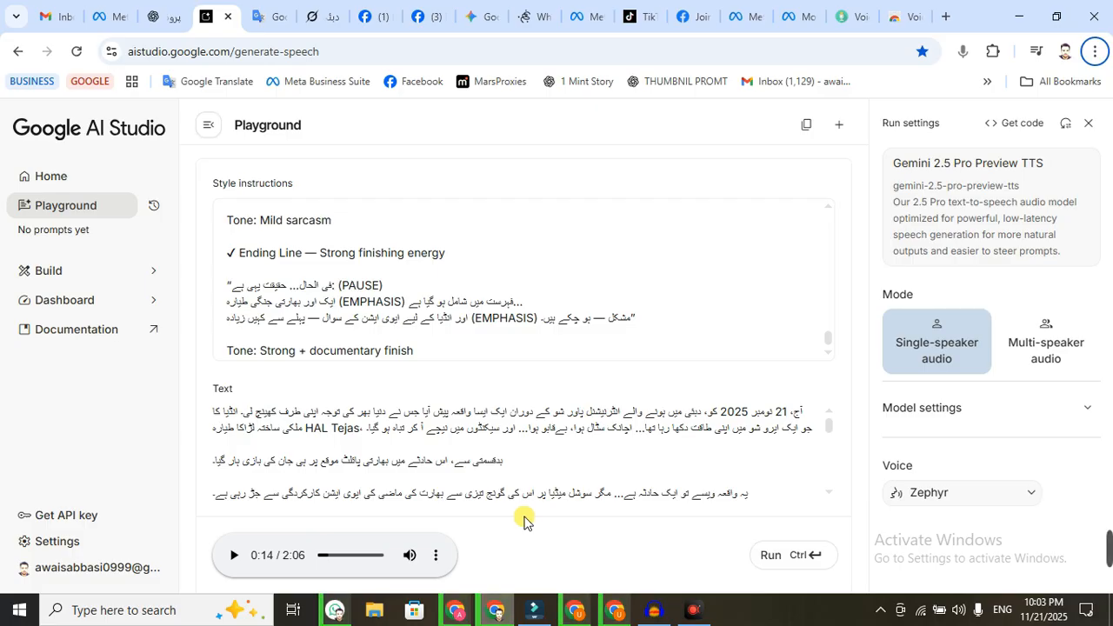
{"action": "left_click", "coordinate": [1006, 57]}
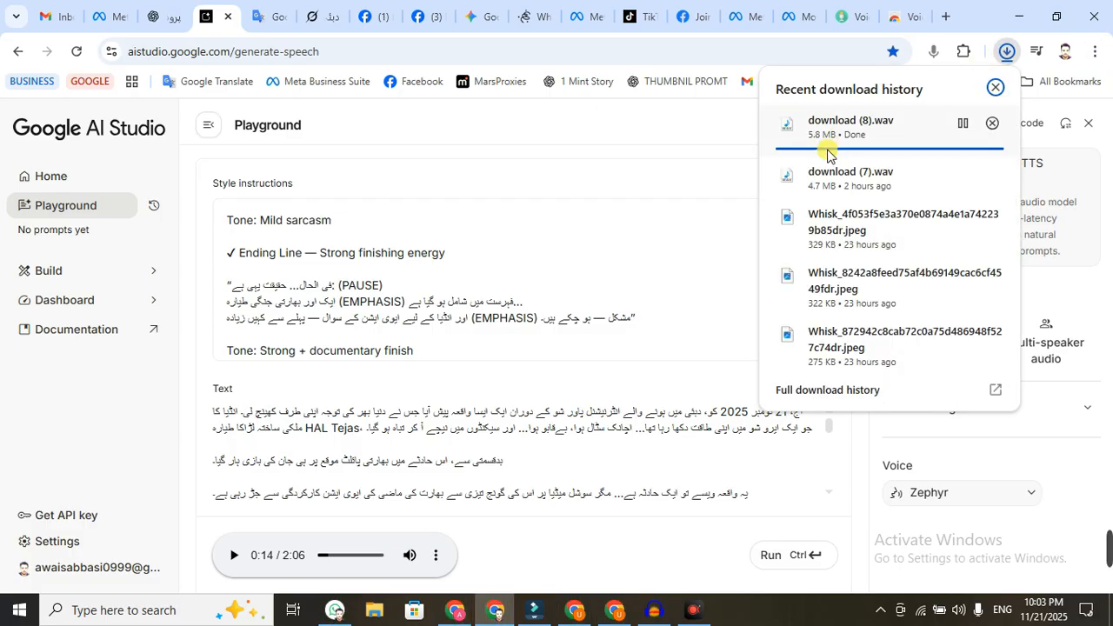
{"action": "left_click", "coordinate": [686, 154]}
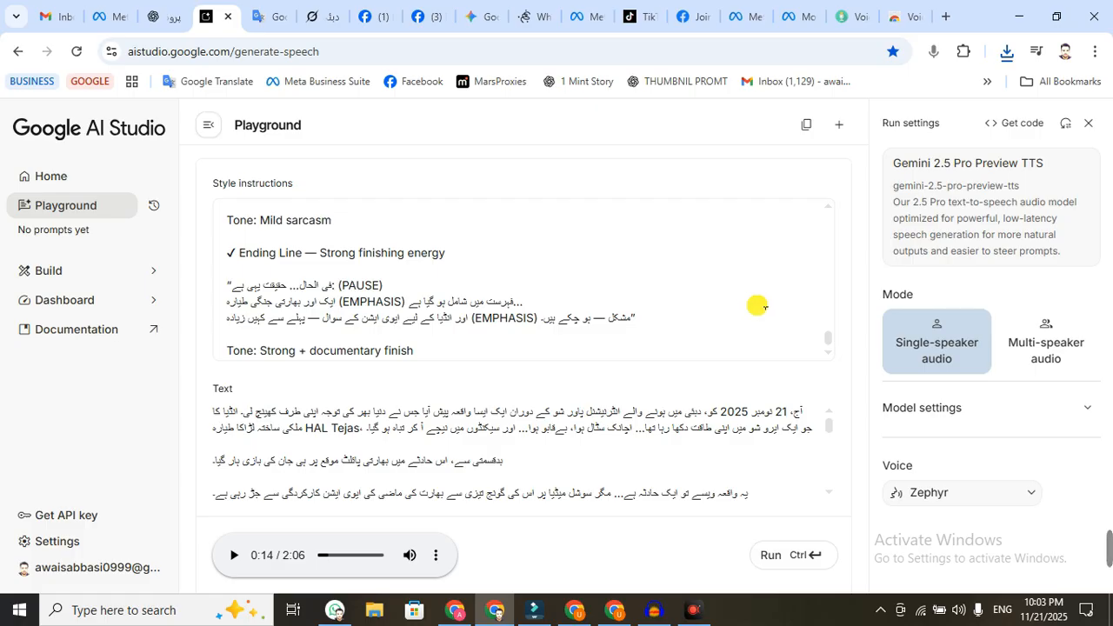
- Switch to Filmora, clear the timeline and place the download (8) voice-over from the project media on the first audio track
{"action": "left_click", "coordinate": [534, 610]}
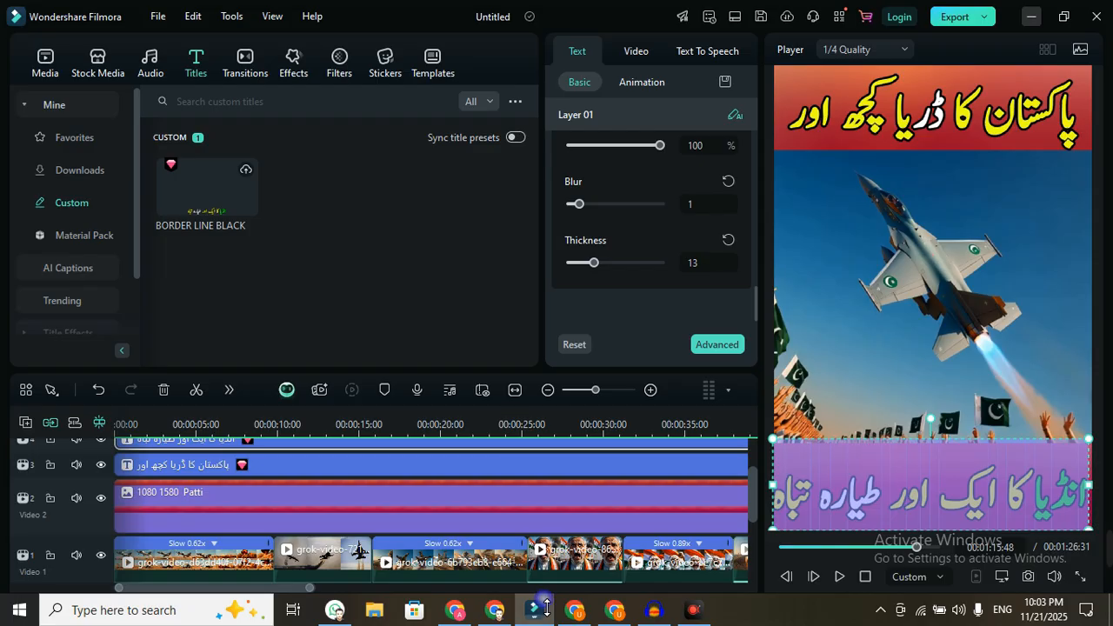
{"action": "left_click", "coordinate": [528, 539]}
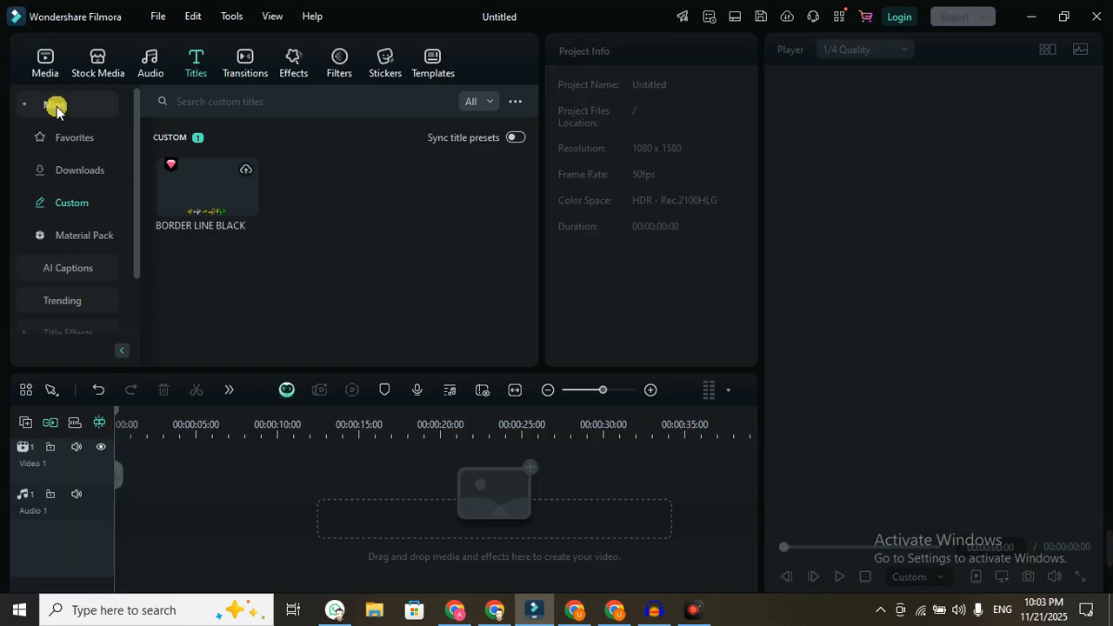
{"action": "left_click", "coordinate": [45, 59]}
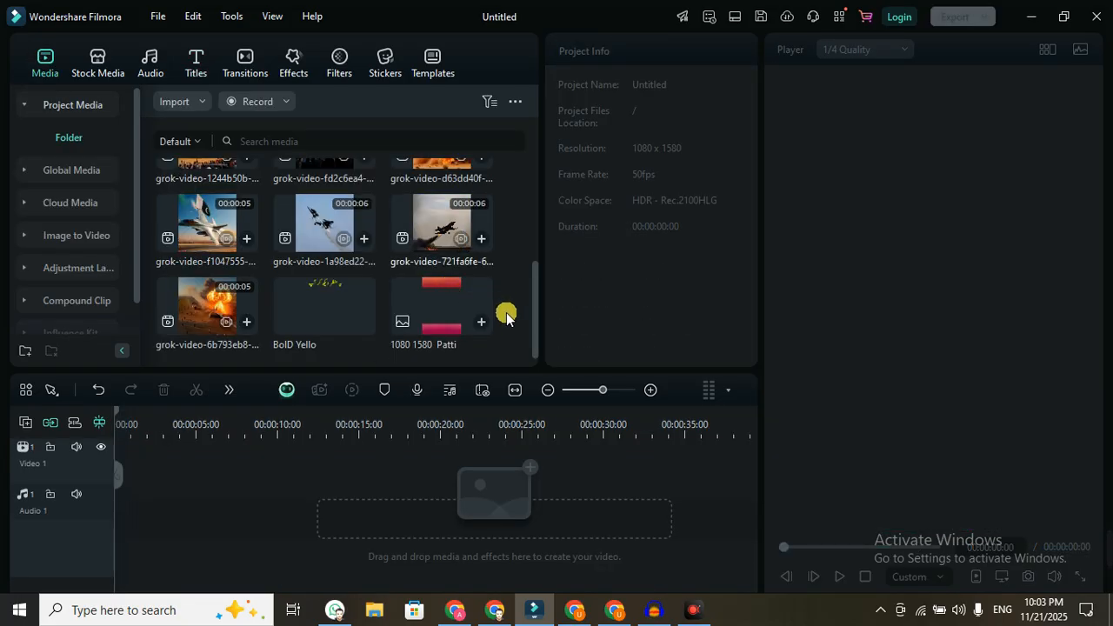
{"action": "scroll", "coordinate": [510, 278], "scroll_direction": "up", "scroll_amount": 5}
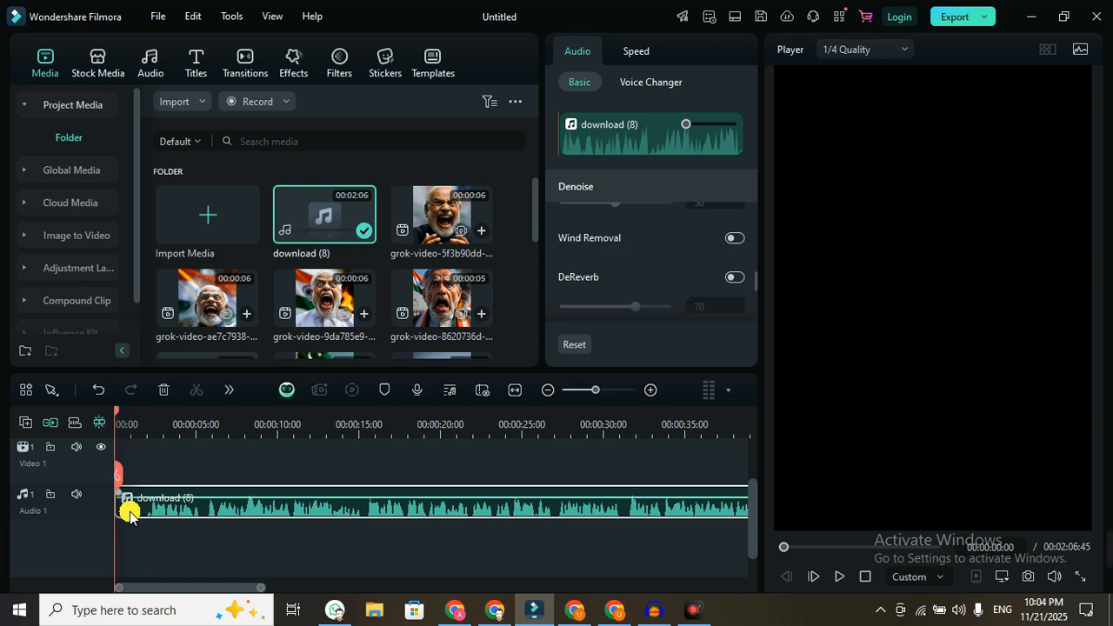
- Switch to Audacity and open download (8).wav from the Downloads folder
{"action": "left_click", "coordinate": [655, 611]}
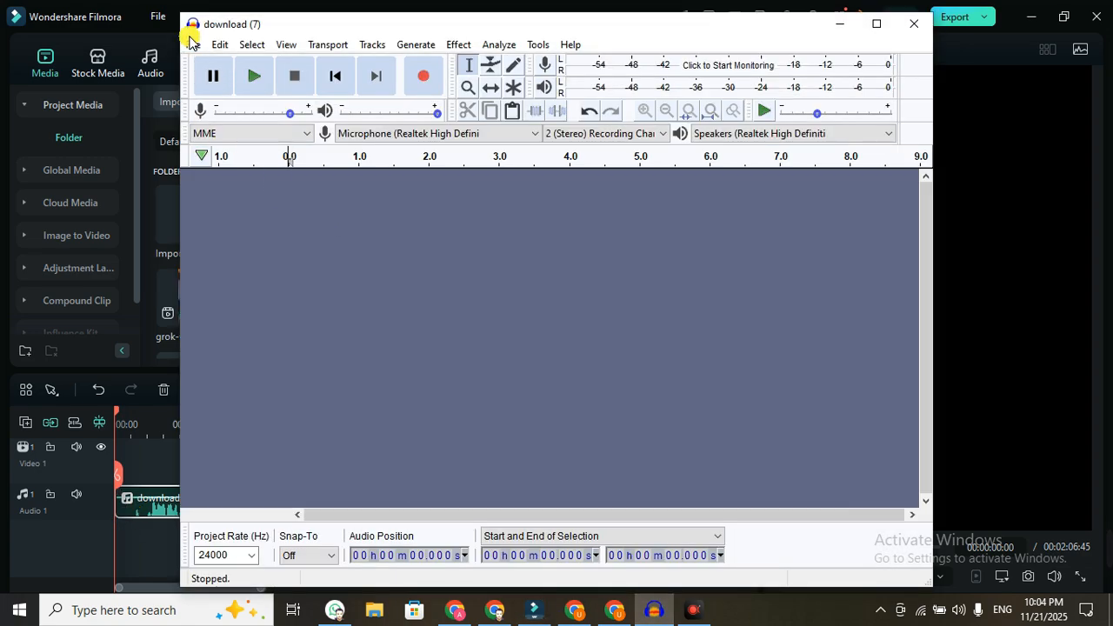
{"action": "left_click", "coordinate": [192, 46]}
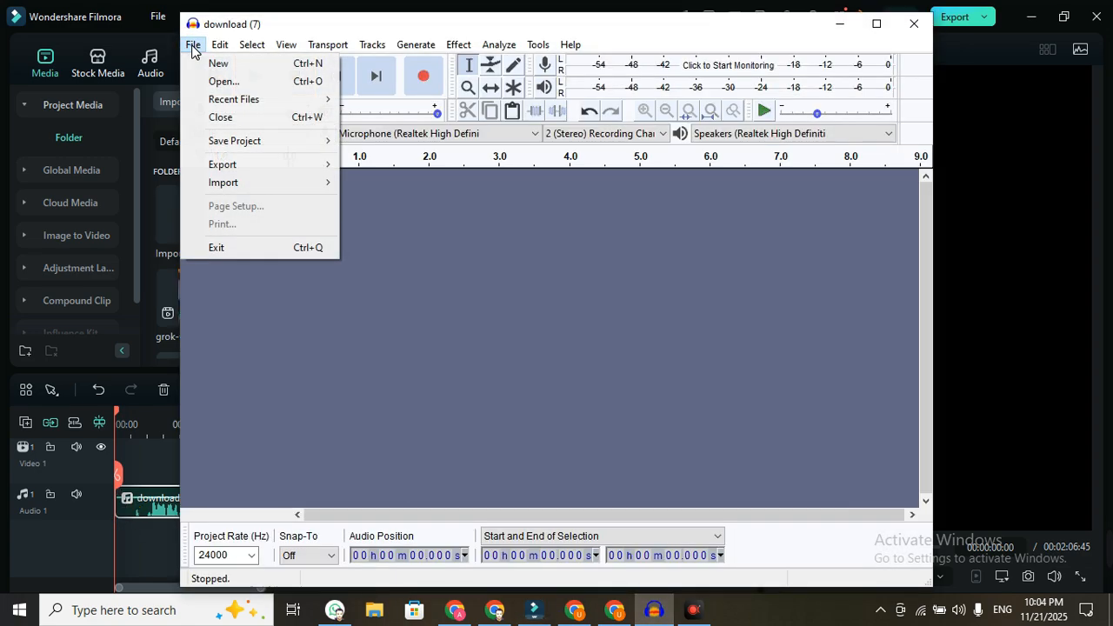
{"action": "left_click", "coordinate": [224, 81]}
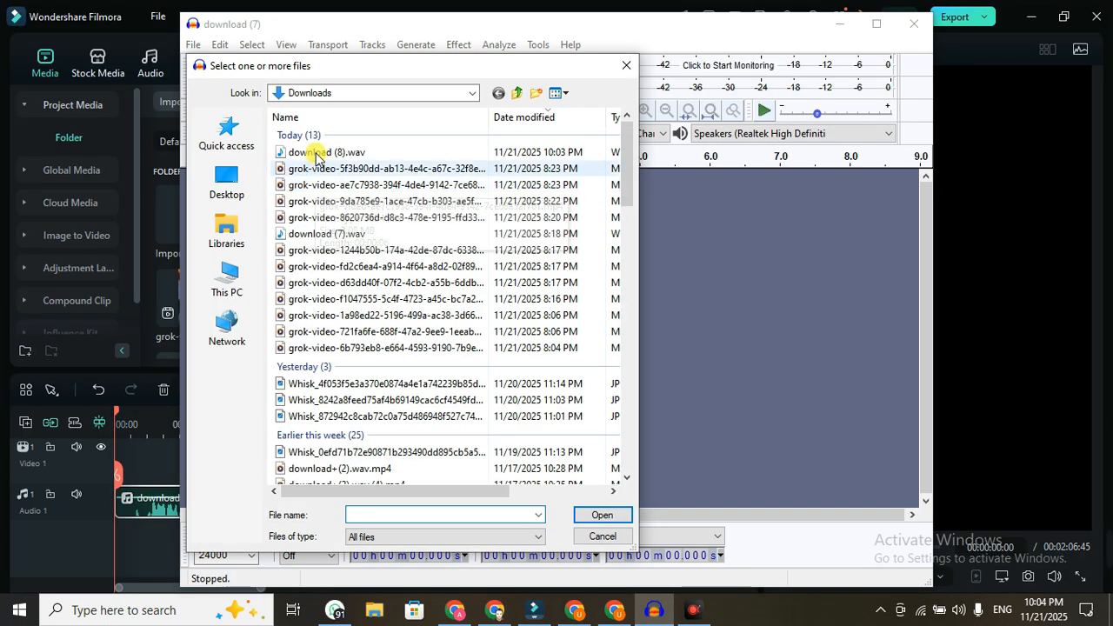
{"action": "double_click", "coordinate": [318, 155]}
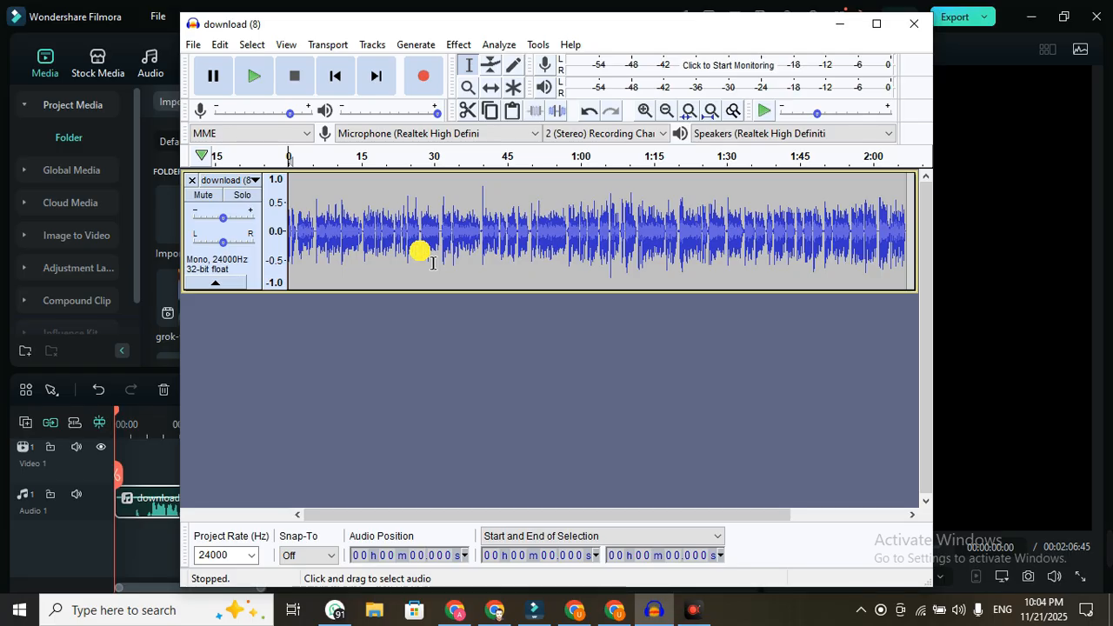
- Zoom in on the download (8) waveform and examine the silent gaps at its start and between the spoken phrases
{"action": "left_click_drag", "start_coordinate": [661, 514], "coordinate": [561, 511]}
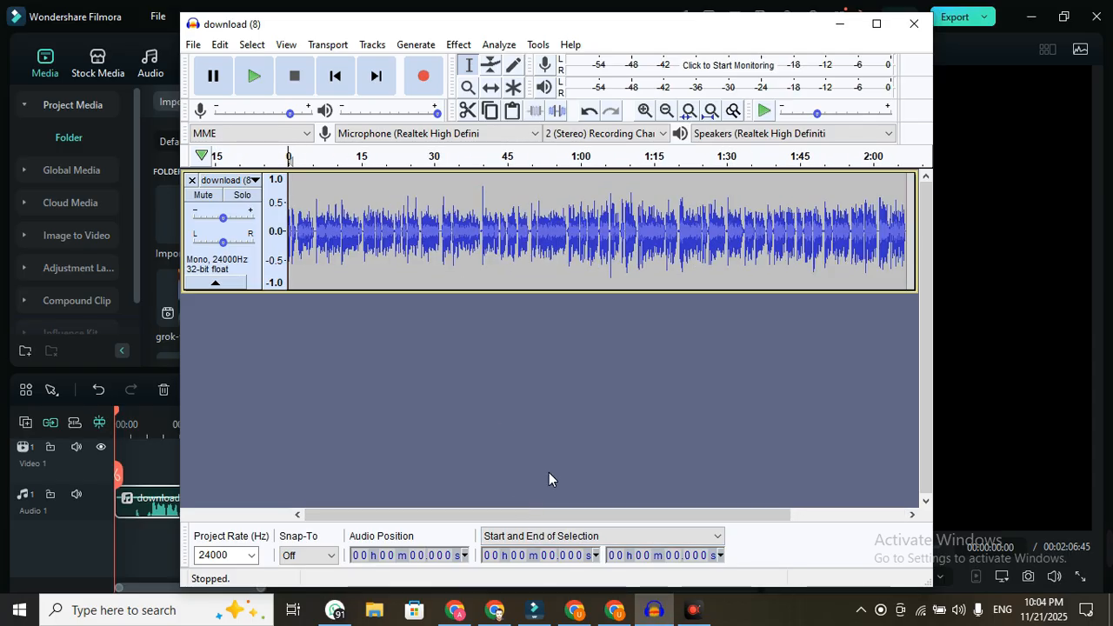
{"action": "left_click", "coordinate": [644, 110]}
{"action": "left_click", "coordinate": [644, 110]}
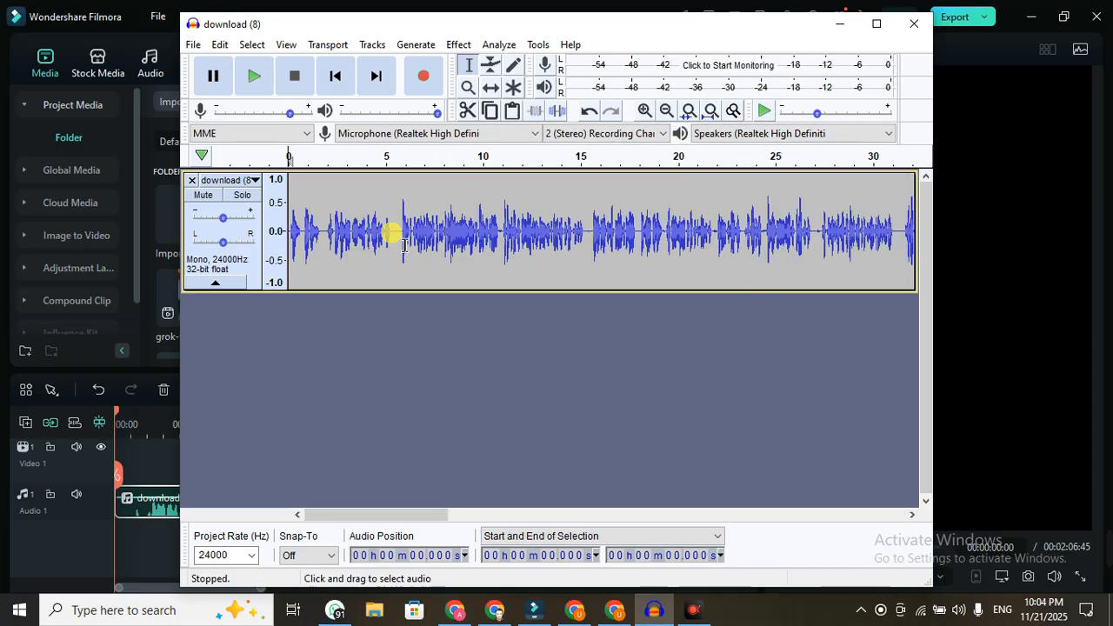
{"action": "left_click_drag", "start_coordinate": [393, 231], "coordinate": [403, 244]}
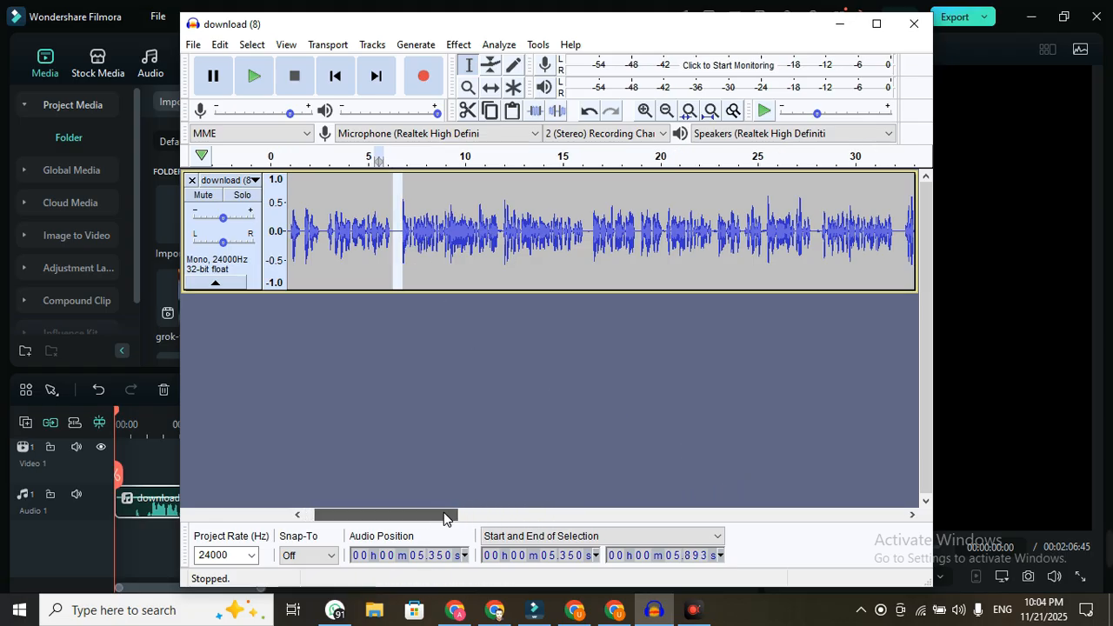
{"action": "left_click_drag", "start_coordinate": [447, 516], "coordinate": [858, 515]}
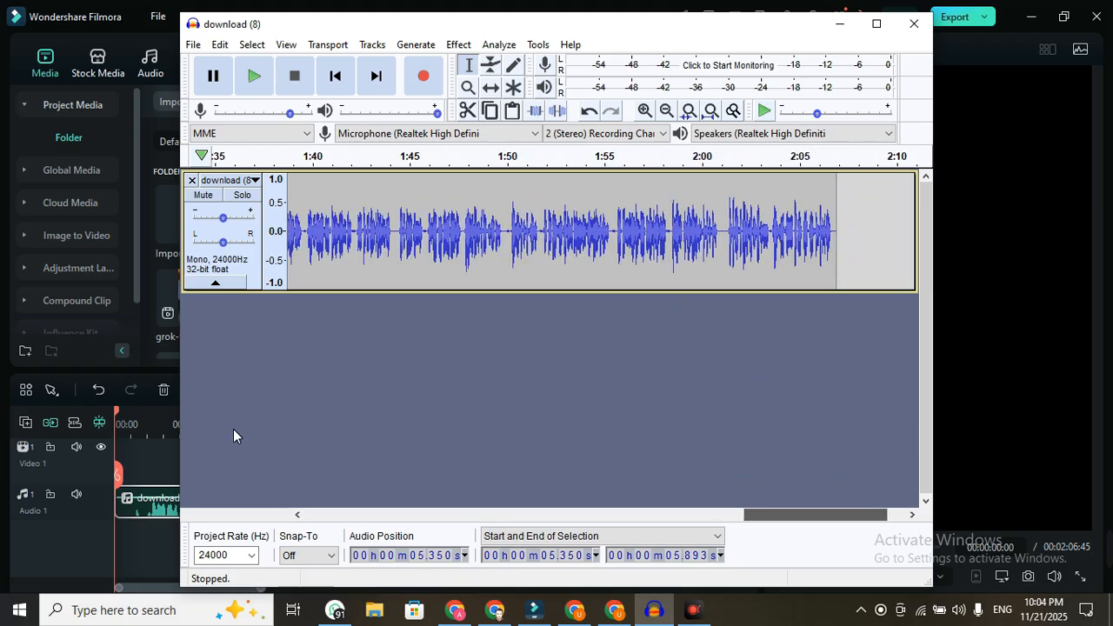
{"action": "scroll", "coordinate": [305, 269], "scroll_direction": "left", "scroll_amount": 10}
{"action": "left_click", "coordinate": [308, 253]}
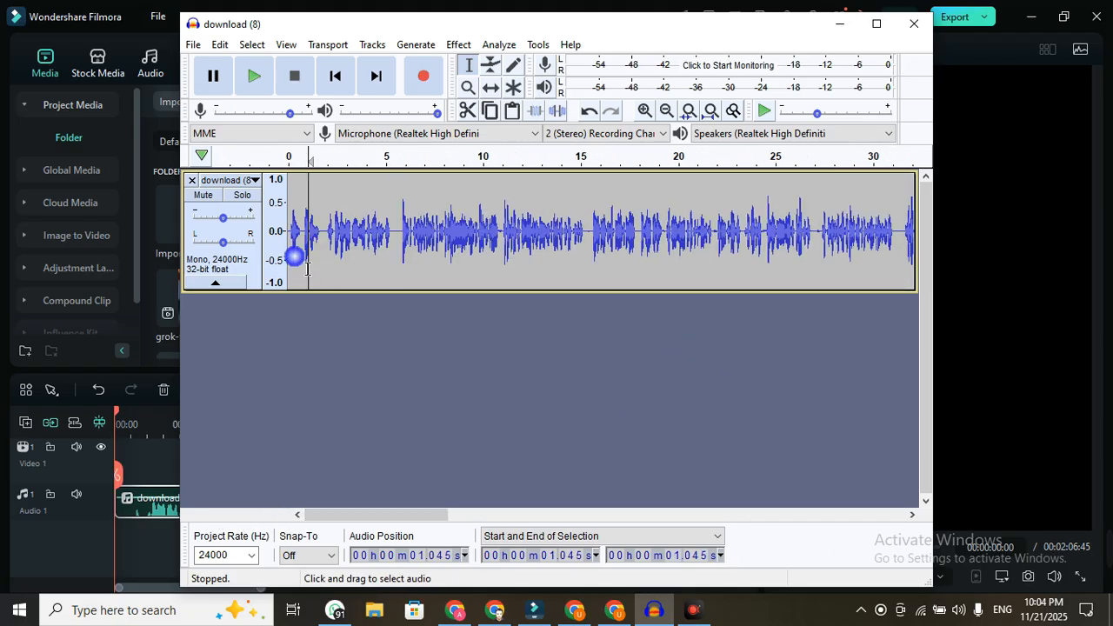
{"action": "left_click", "coordinate": [644, 110]}
{"action": "left_click", "coordinate": [644, 110]}
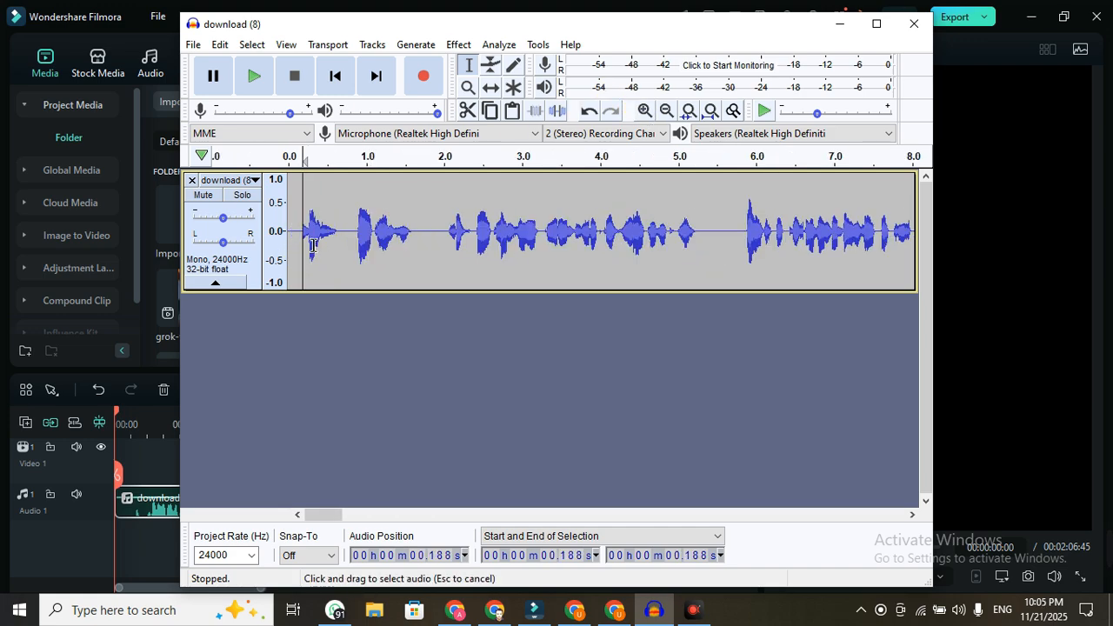
{"action": "left_click_drag", "start_coordinate": [289, 243], "coordinate": [306, 243]}
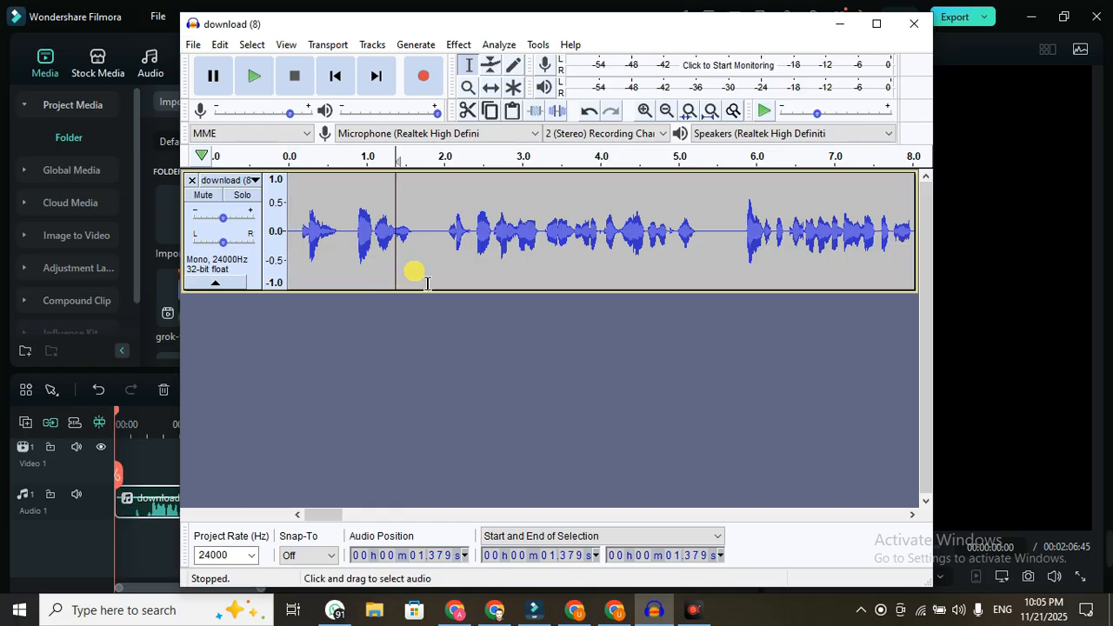
- Apply Truncate Silence to the whole track with threshold -35 dB, duration 0.2 seconds and truncation to 0.1 seconds, then inspect the waveform's end
{"action": "double_click", "coordinate": [427, 283]}
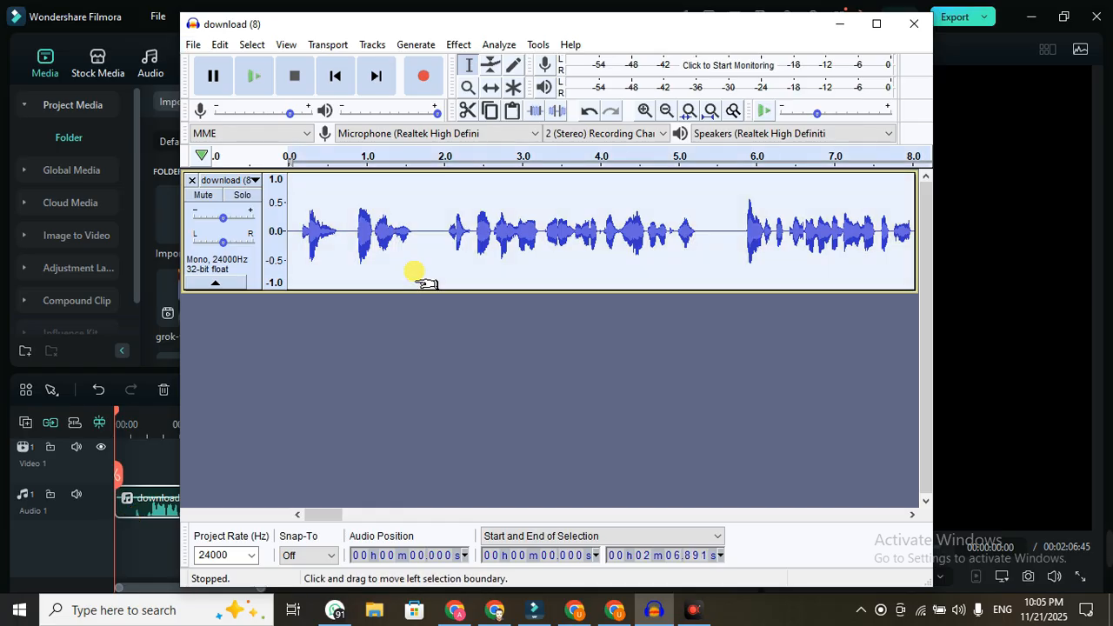
{"action": "left_click", "coordinate": [459, 52]}
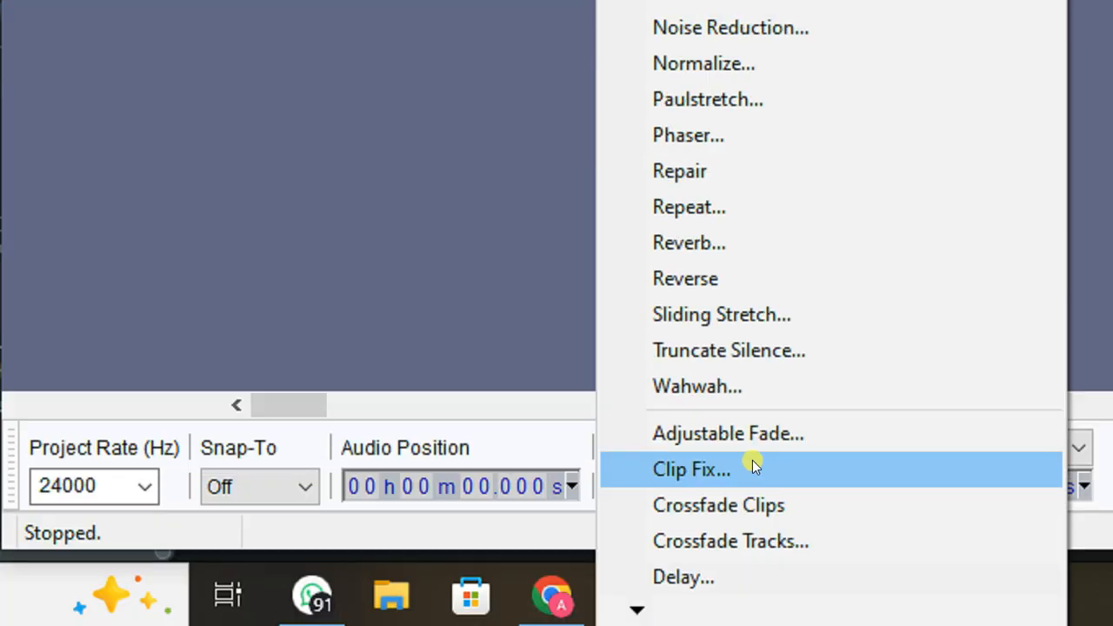
{"action": "left_click", "coordinate": [753, 347]}
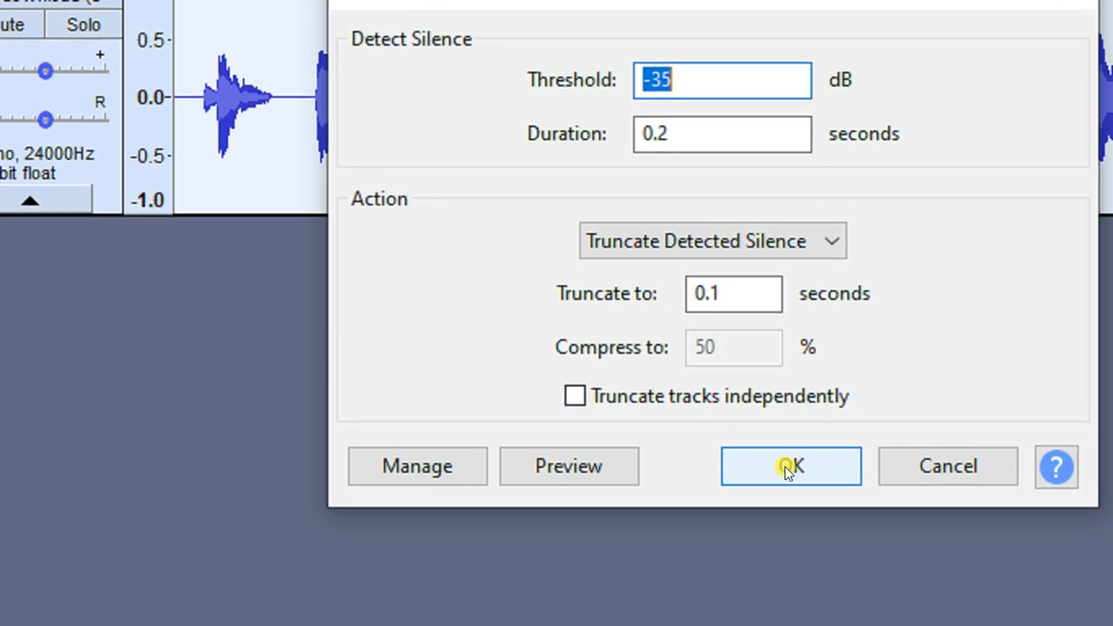
{"action": "left_click", "coordinate": [830, 542]}
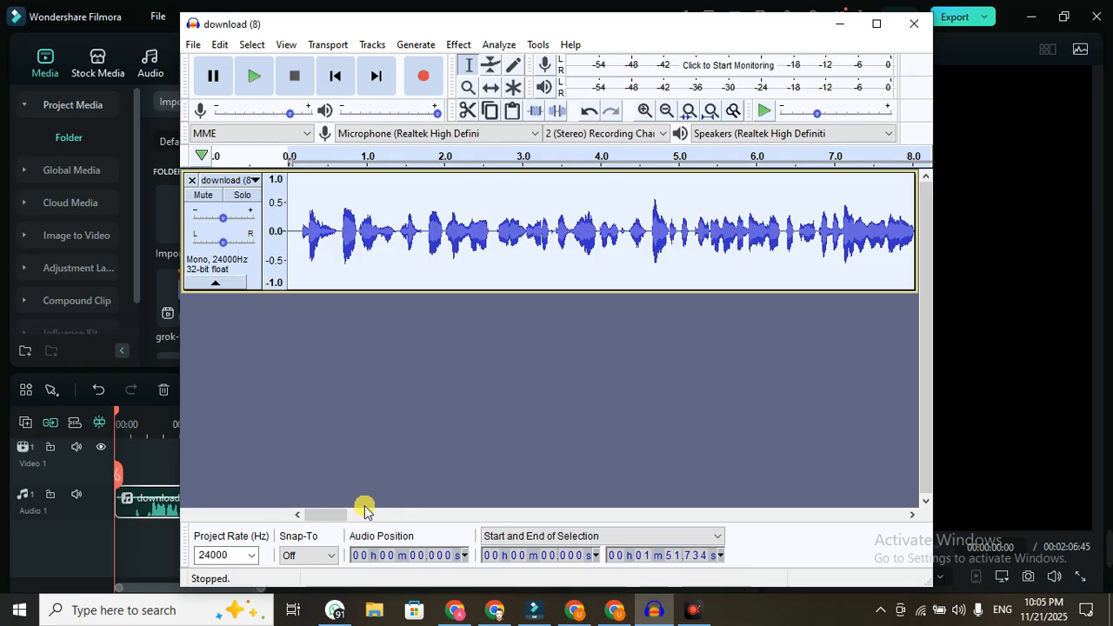
{"action": "left_click_drag", "start_coordinate": [324, 514], "coordinate": [290, 502]}
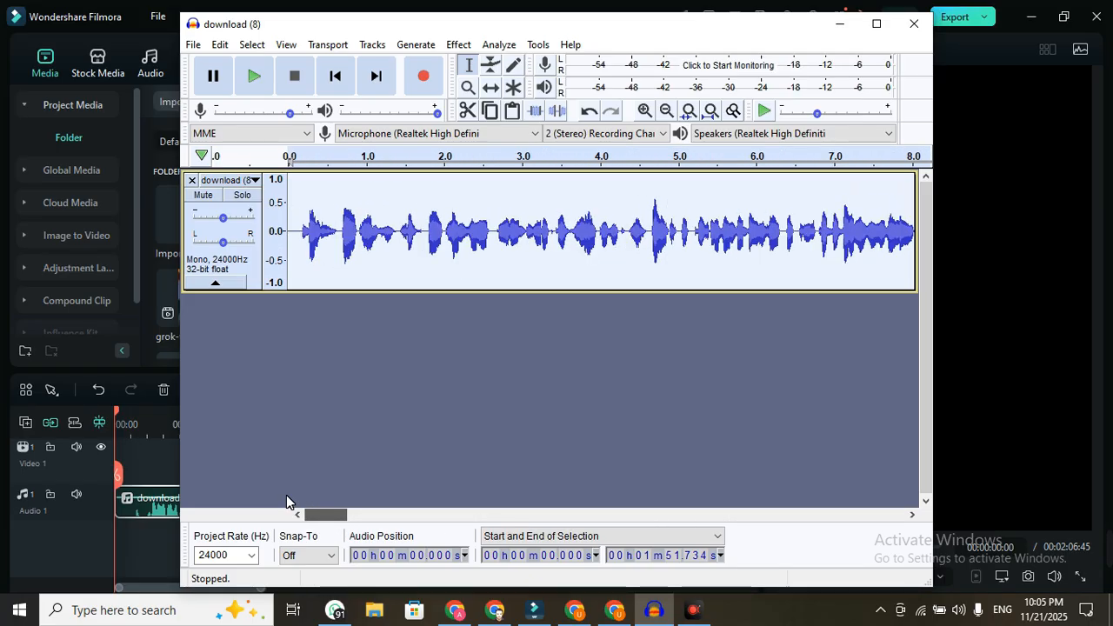
{"action": "left_click", "coordinate": [458, 45]}
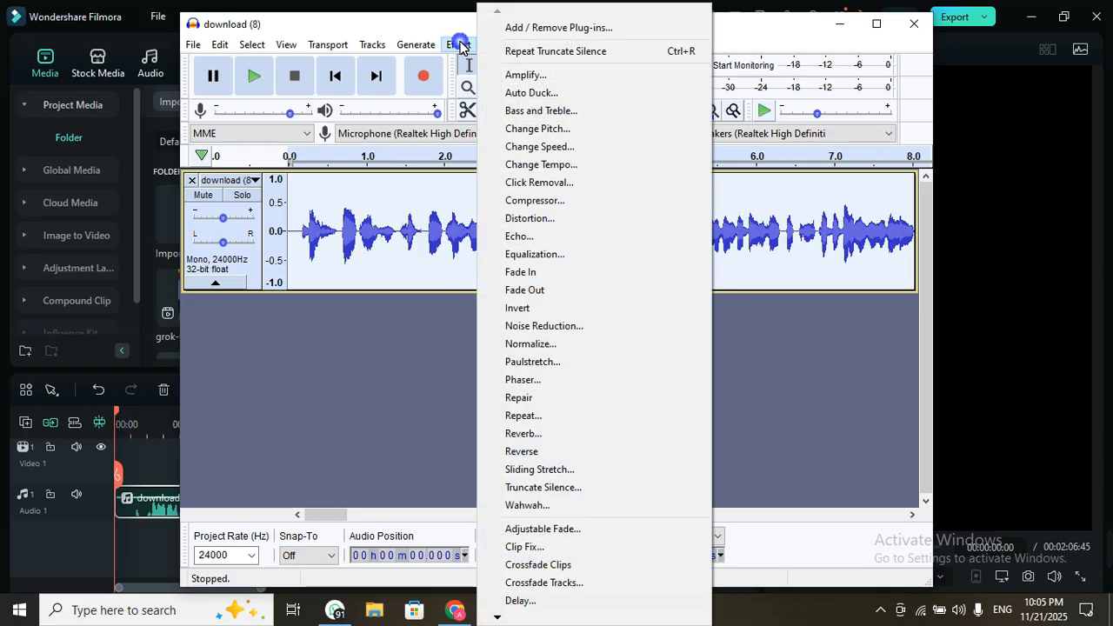
{"action": "left_click", "coordinate": [557, 488]}
{"action": "left_click_drag", "start_coordinate": [326, 514], "coordinate": [883, 513]}
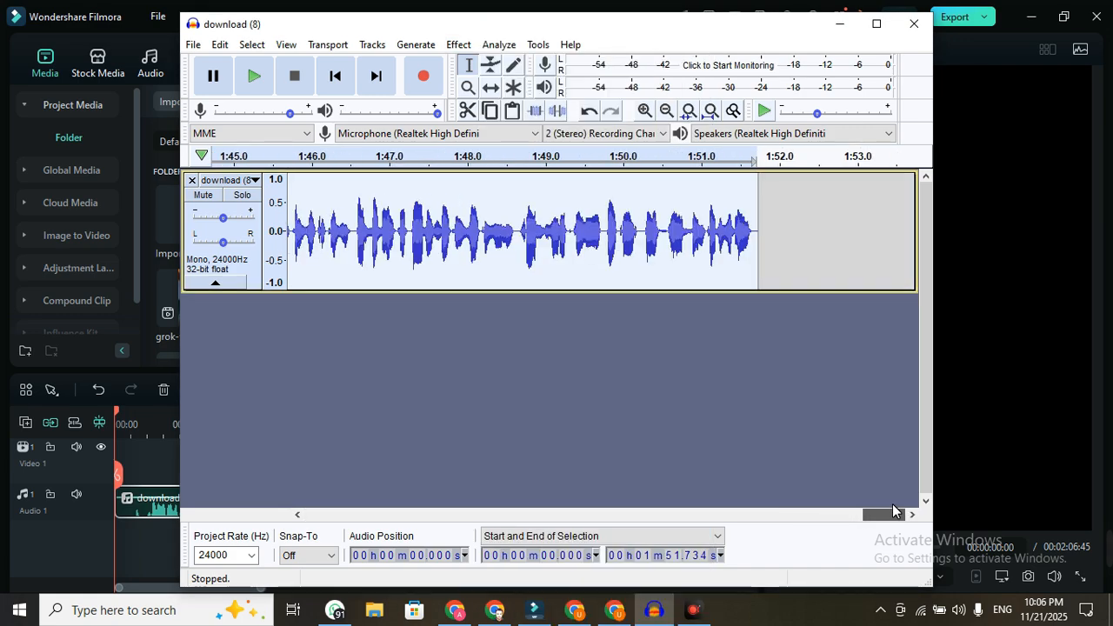
{"action": "left_click", "coordinate": [890, 499]}
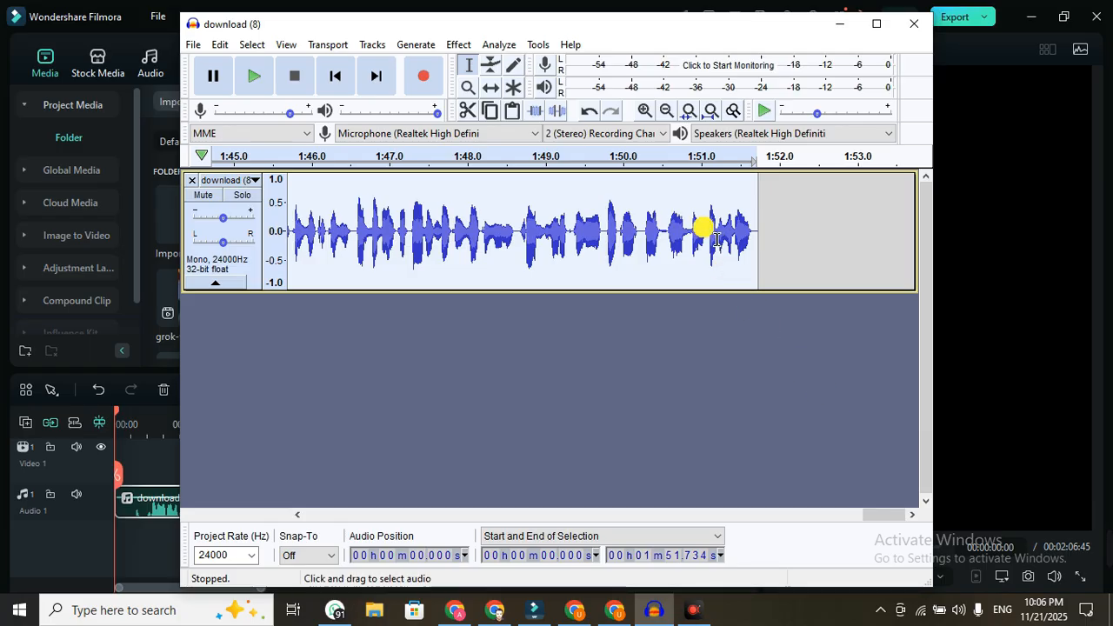
- Export the silence-truncated voice-over as a WAV file named jat in the Music folder
{"action": "left_click", "coordinate": [191, 47]}
{"action": "left_click", "coordinate": [541, 341]}
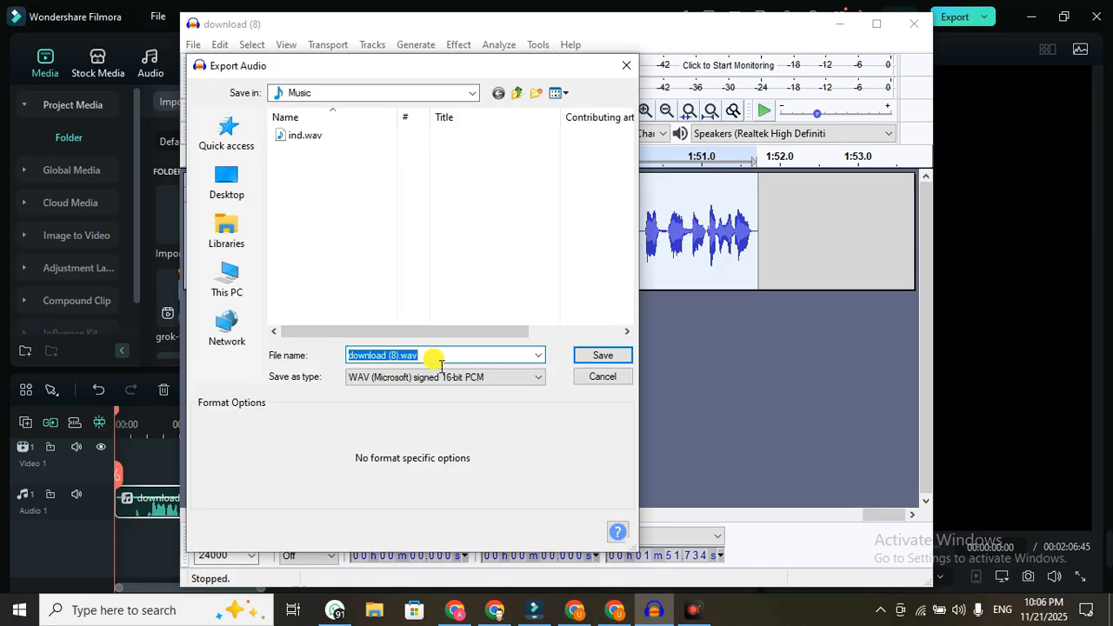
{"action": "type", "text": "jat"}
{"action": "key", "text": "Return"}
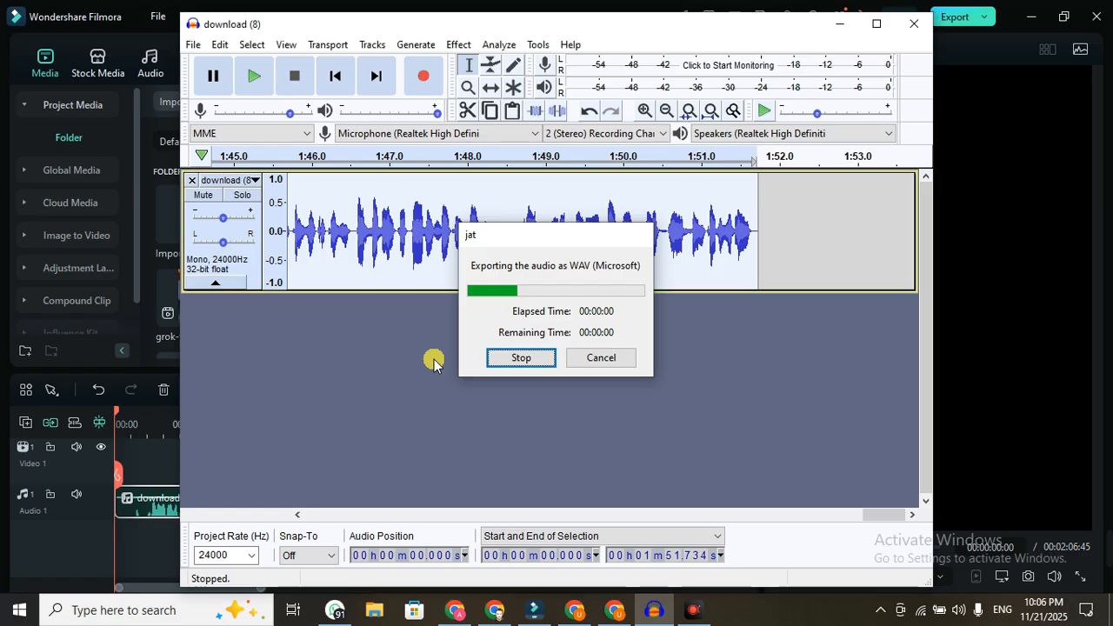
- Look briefly at Filmora, return to Audacity and undo the silence truncation on the voice-over track
{"action": "left_click", "coordinate": [840, 24]}
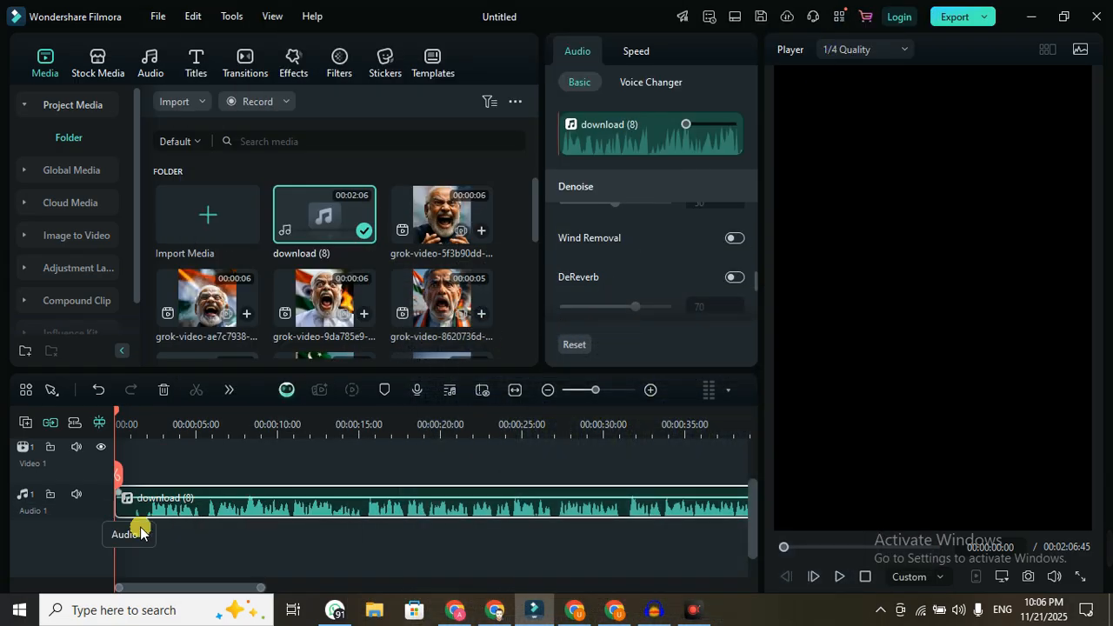
{"action": "left_click", "coordinate": [654, 610]}
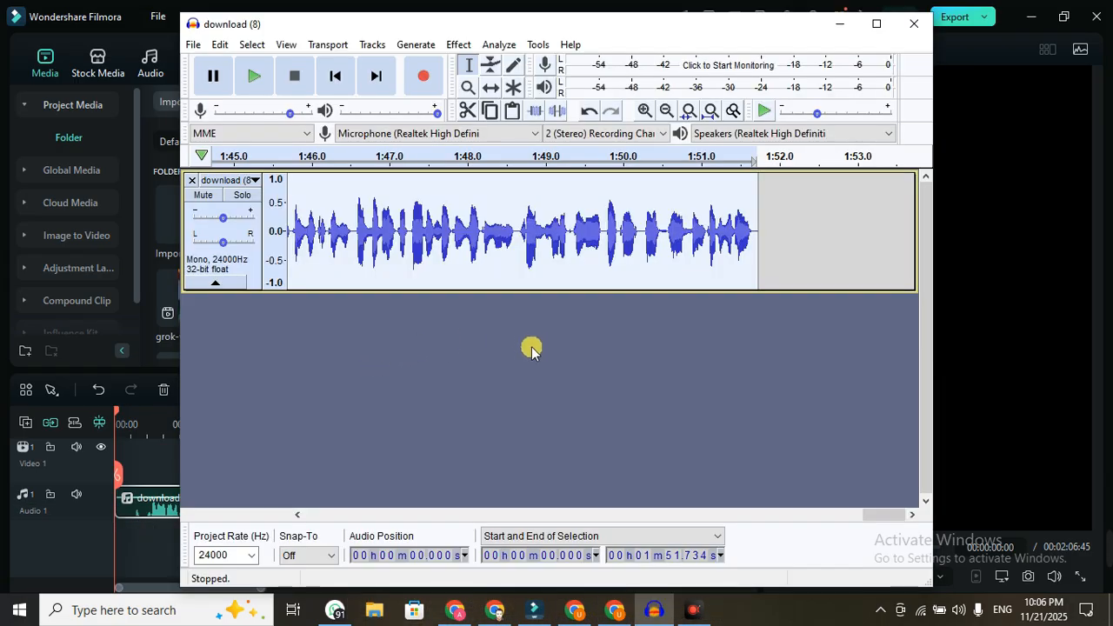
{"action": "left_click", "coordinate": [587, 113]}
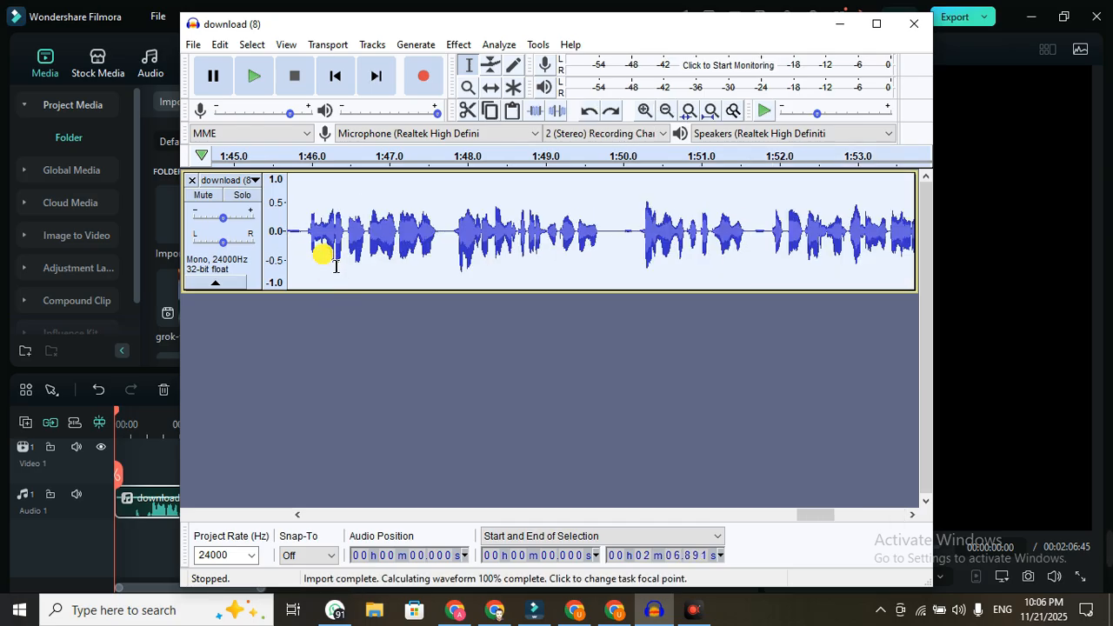
{"action": "left_click", "coordinate": [391, 407]}
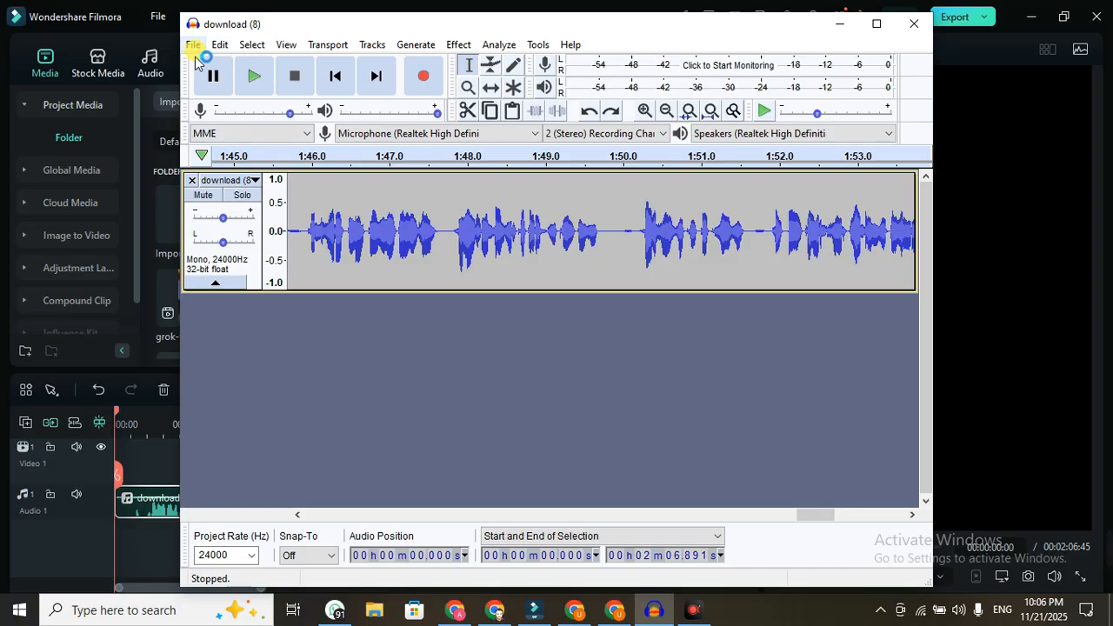
- Export the untruncated voice-over as a WAV file named full in the Music folder, leaving the metadata tags empty
{"action": "left_click", "coordinate": [193, 45]}
{"action": "mouse_move", "coordinate": [253, 166]}
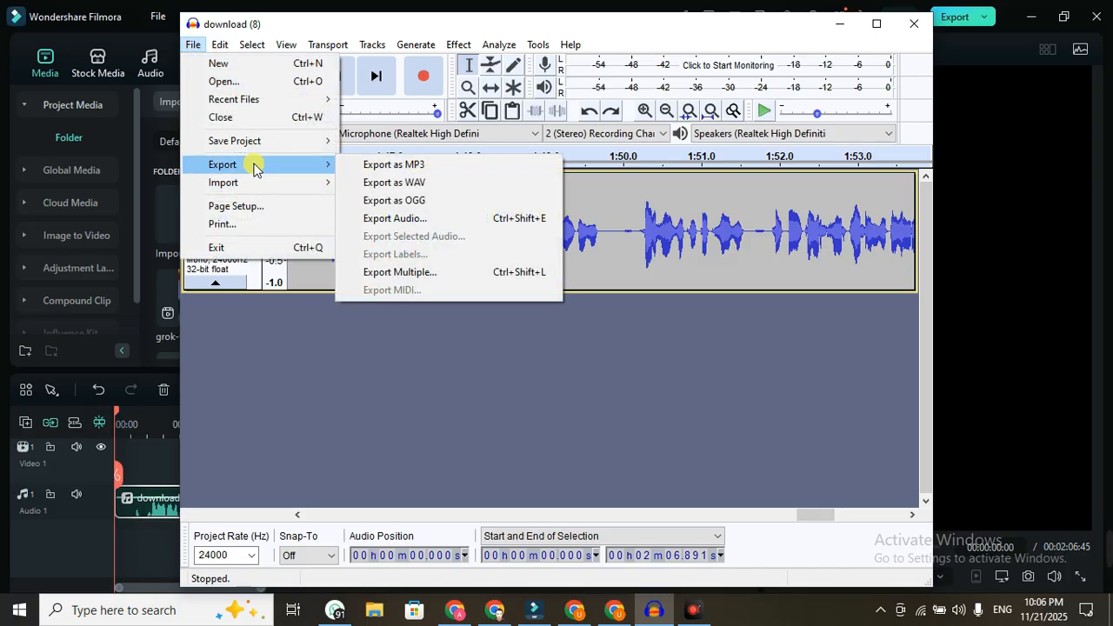
{"action": "left_click", "coordinate": [391, 185]}
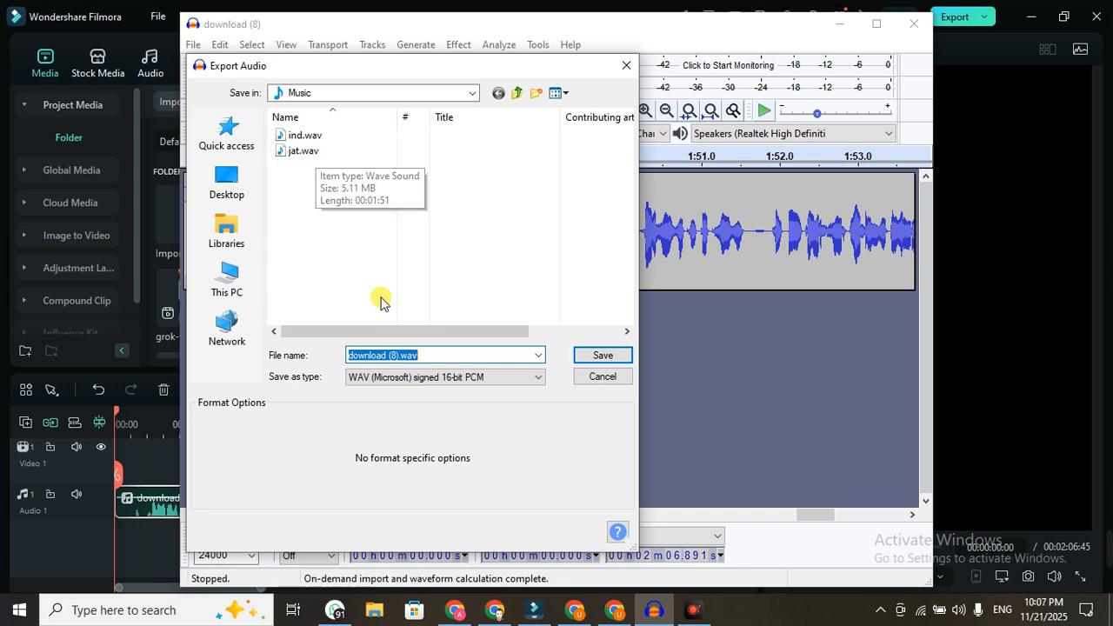
{"action": "left_click", "coordinate": [462, 360]}
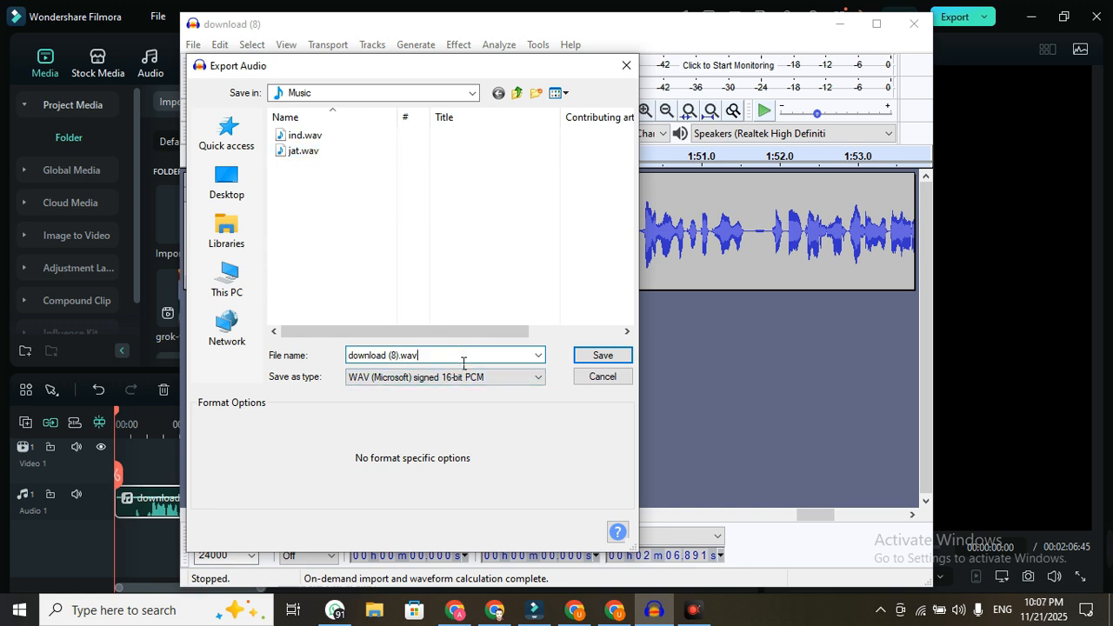
{"action": "key", "text": "ctrl+a"}
{"action": "type", "text": "fu"}
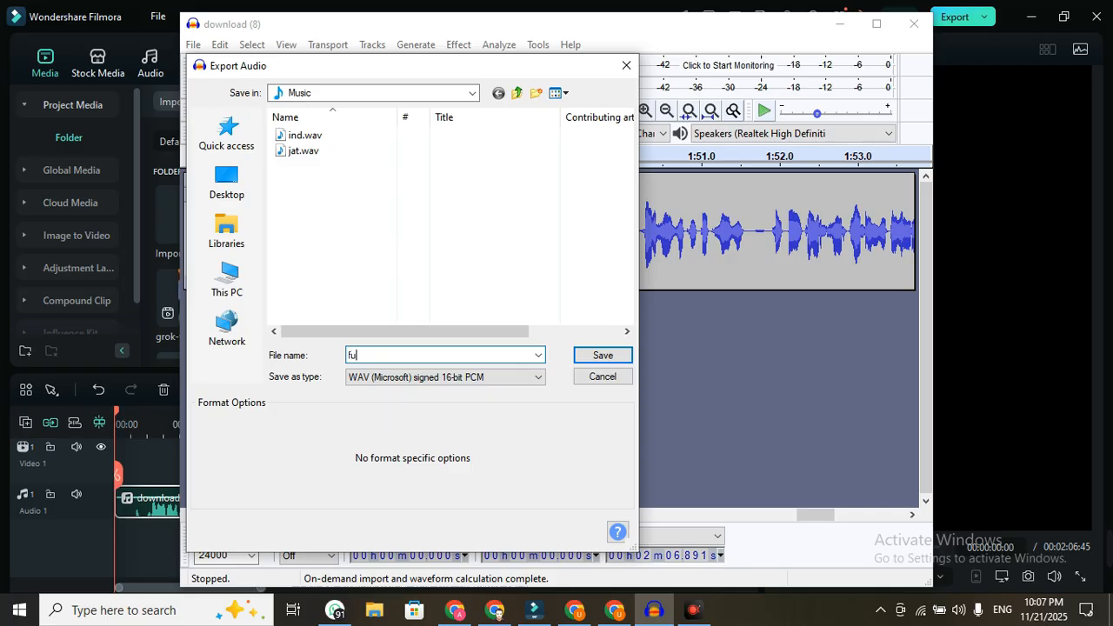
{"action": "key", "text": "Return"}
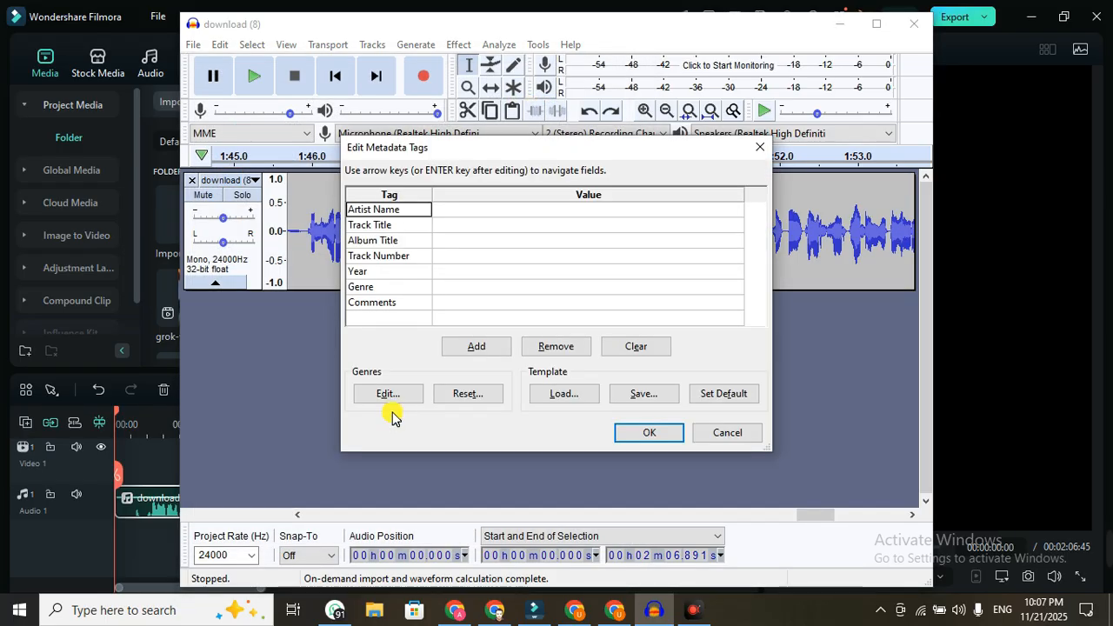
{"action": "key", "text": "Return"}
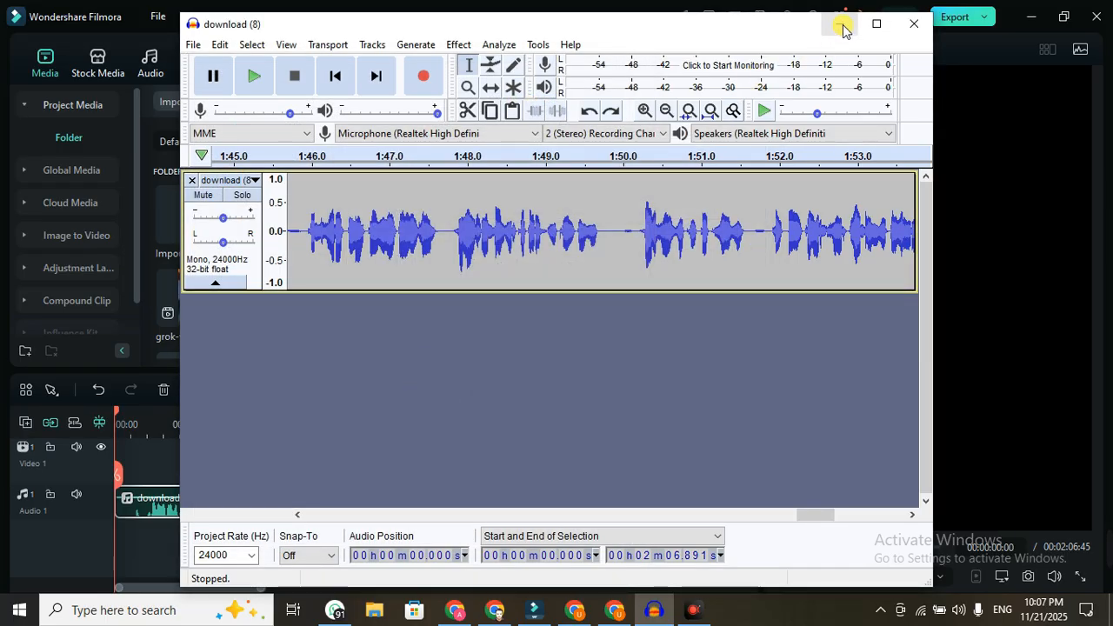
- Switch to Filmora and import full.wav and jat.wav from the Music folder into the project media
{"action": "left_click", "coordinate": [842, 26]}
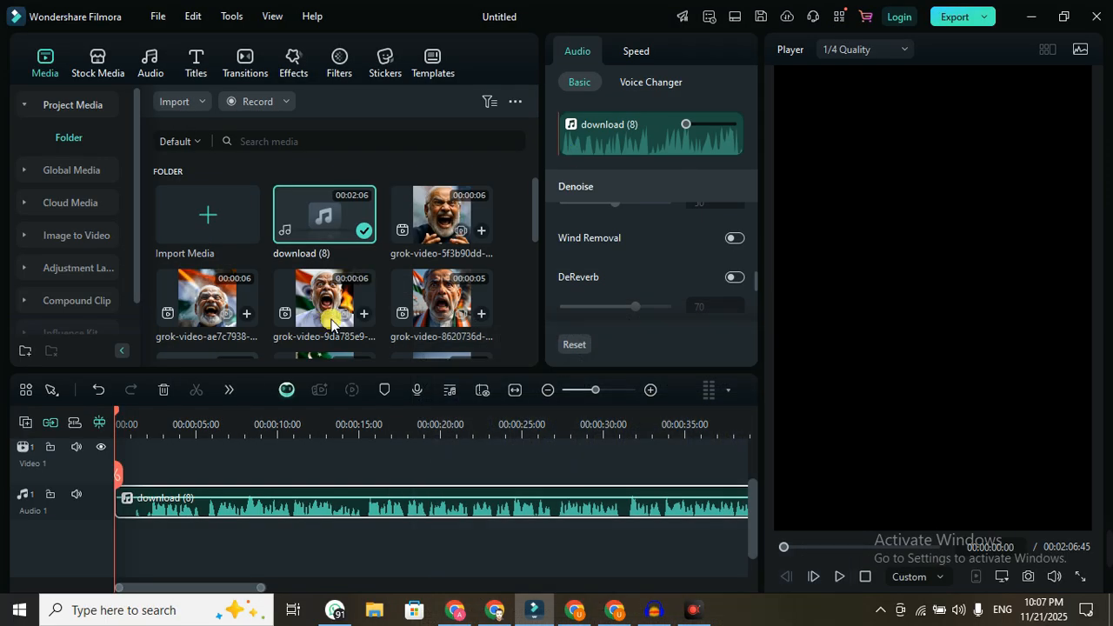
{"action": "double_click", "coordinate": [511, 269]}
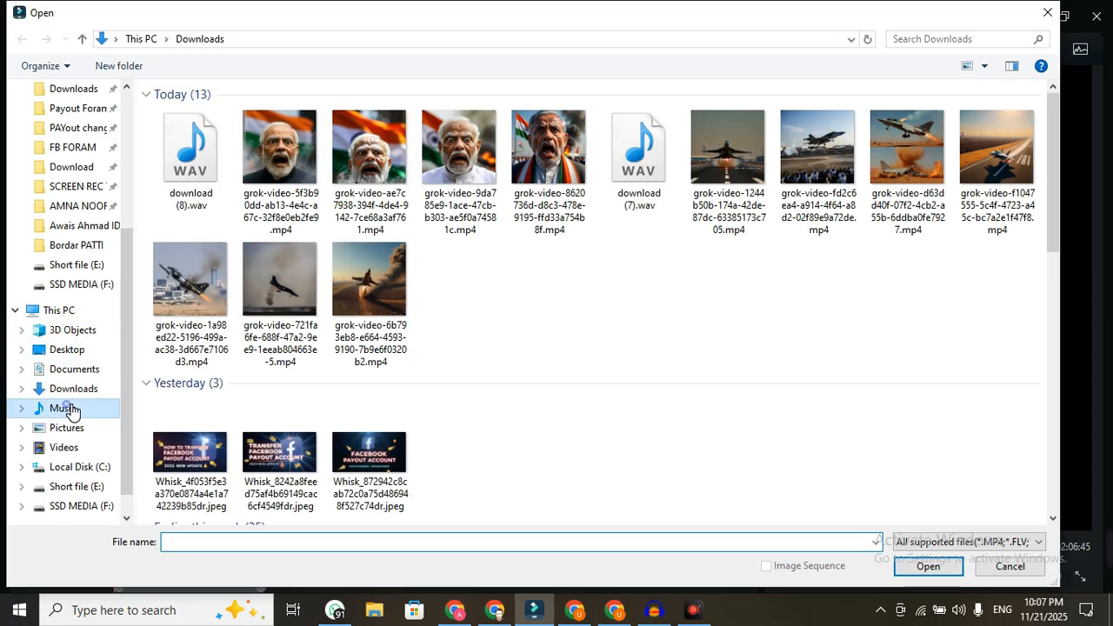
{"action": "left_click", "coordinate": [70, 408]}
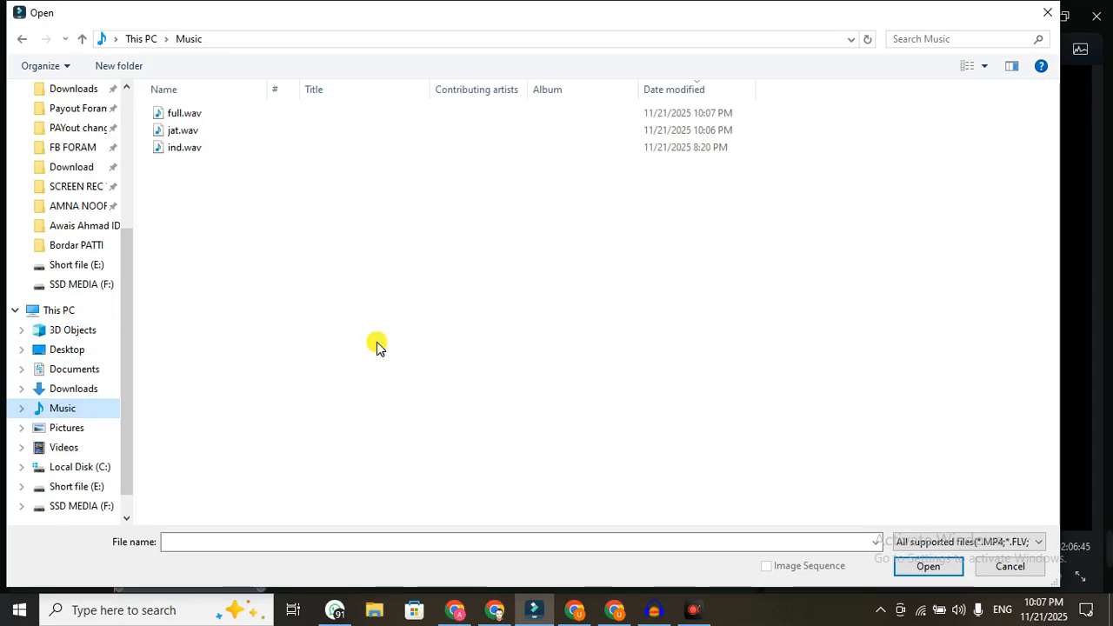
{"action": "left_click", "coordinate": [206, 113]}
{"action": "left_click", "coordinate": [194, 131], "text": "ctrl"}
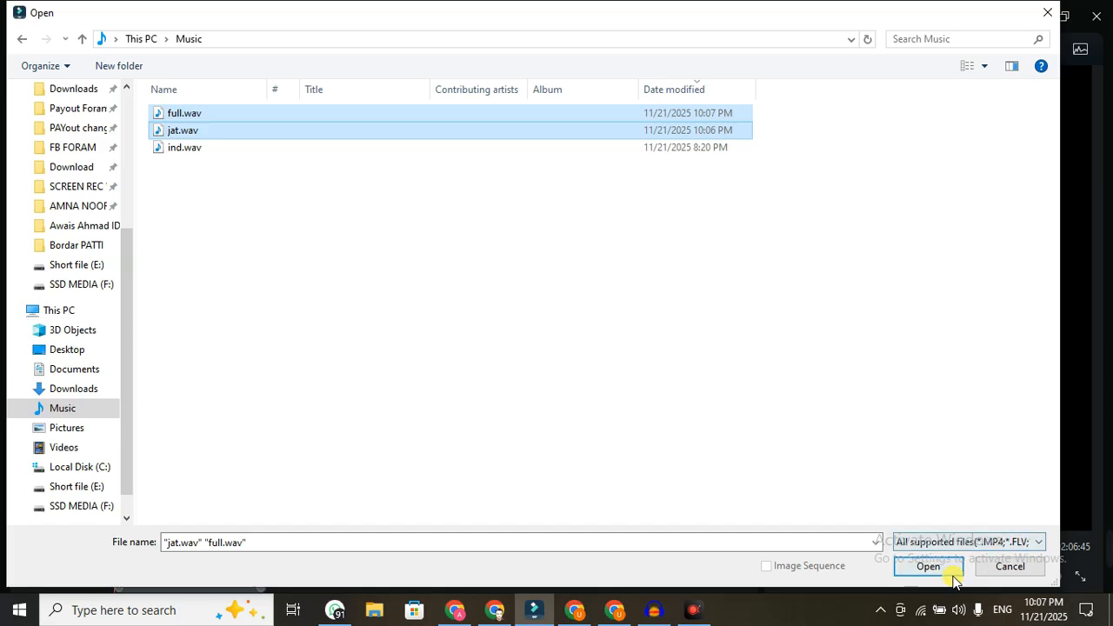
{"action": "left_click", "coordinate": [926, 566]}
- Place full on the second audio track and jat on the third, and compare their waveforms from start to end
{"action": "left_click_drag", "start_coordinate": [311, 218], "coordinate": [168, 548]}
{"action": "scroll", "coordinate": [255, 528], "scroll_direction": "up", "scroll_amount": 3}
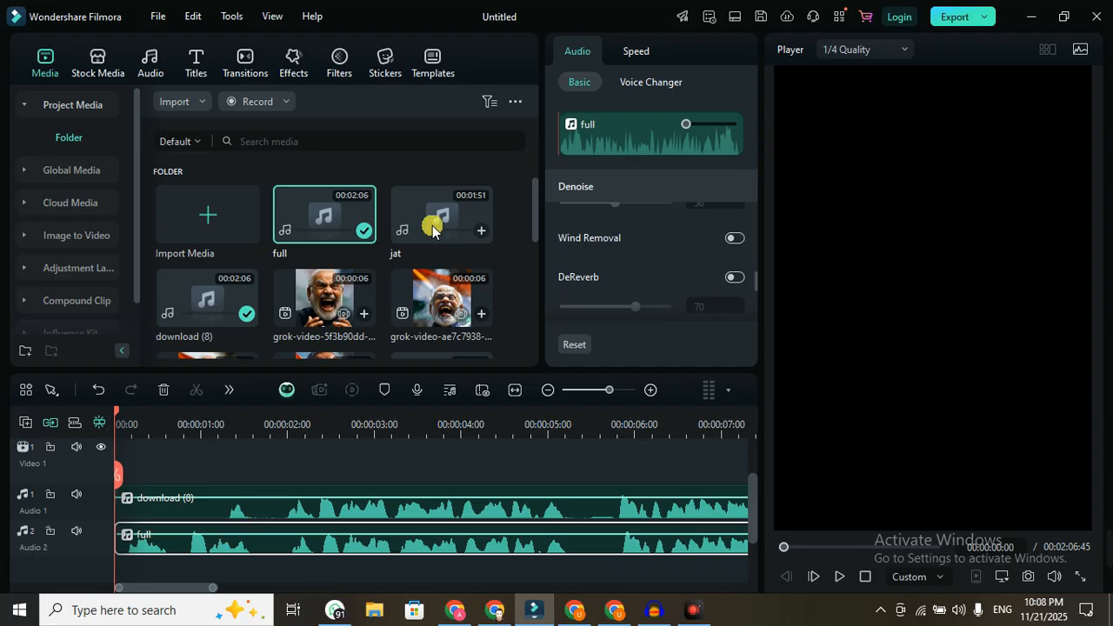
{"action": "left_click_drag", "start_coordinate": [435, 235], "coordinate": [196, 509]}
{"action": "left_click", "coordinate": [136, 520]}
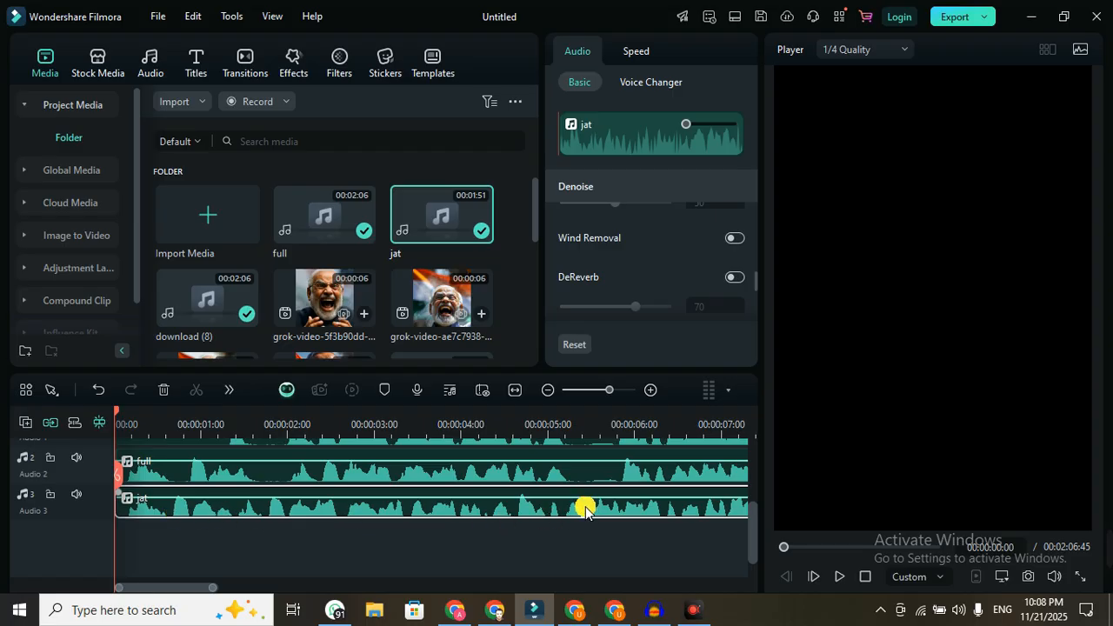
{"action": "left_click_drag", "start_coordinate": [535, 587], "coordinate": [644, 590]}
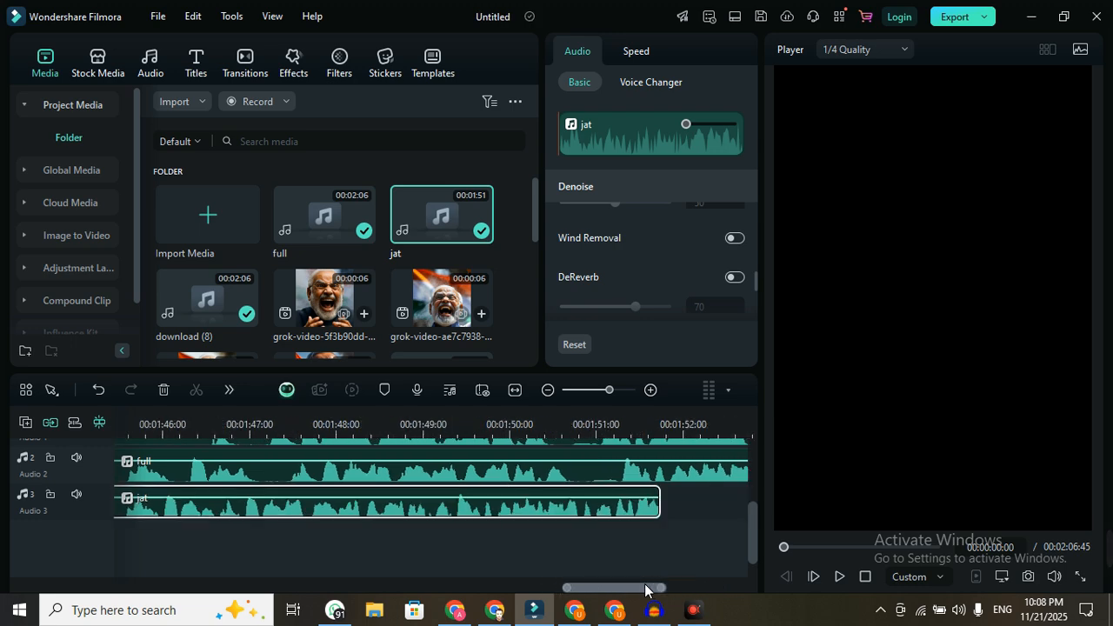
{"action": "left_click_drag", "start_coordinate": [506, 584], "coordinate": [204, 586]}
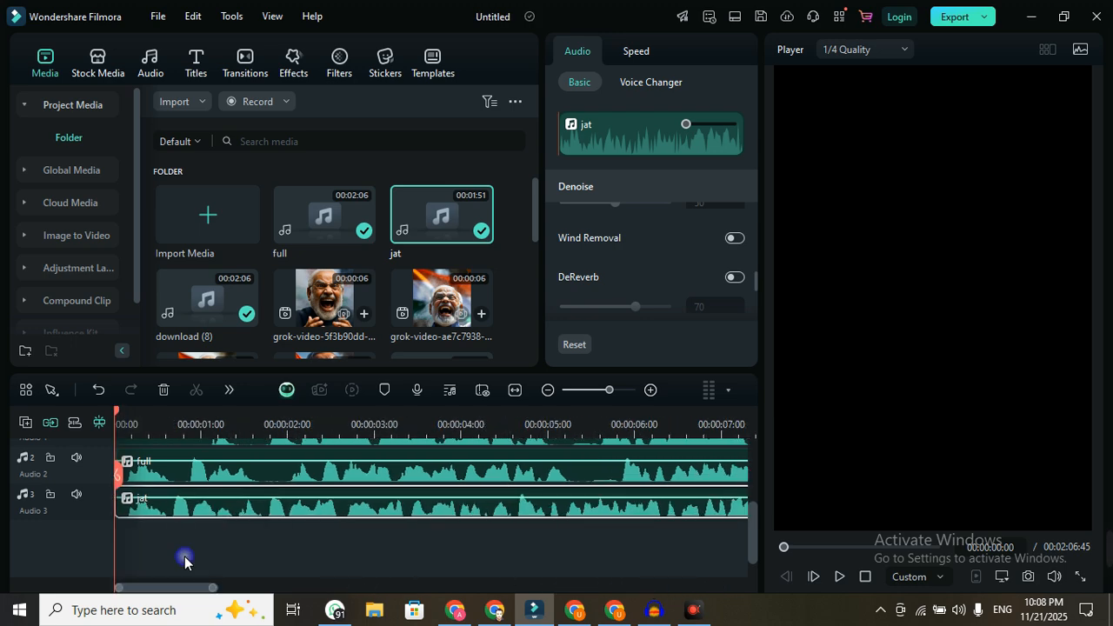
- Delete the download (8) and full clips from the timeline, keeping only the jat voice-over
{"action": "left_click", "coordinate": [212, 554]}
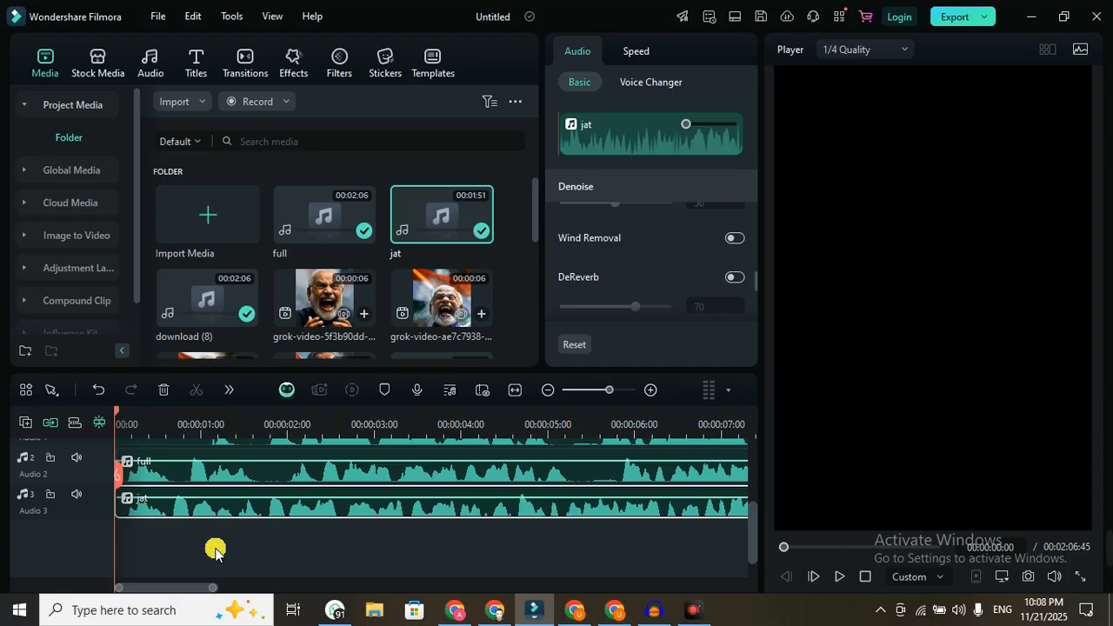
{"action": "scroll", "coordinate": [259, 513], "scroll_direction": "up", "scroll_amount": 2}
{"action": "left_click", "coordinate": [260, 515]}
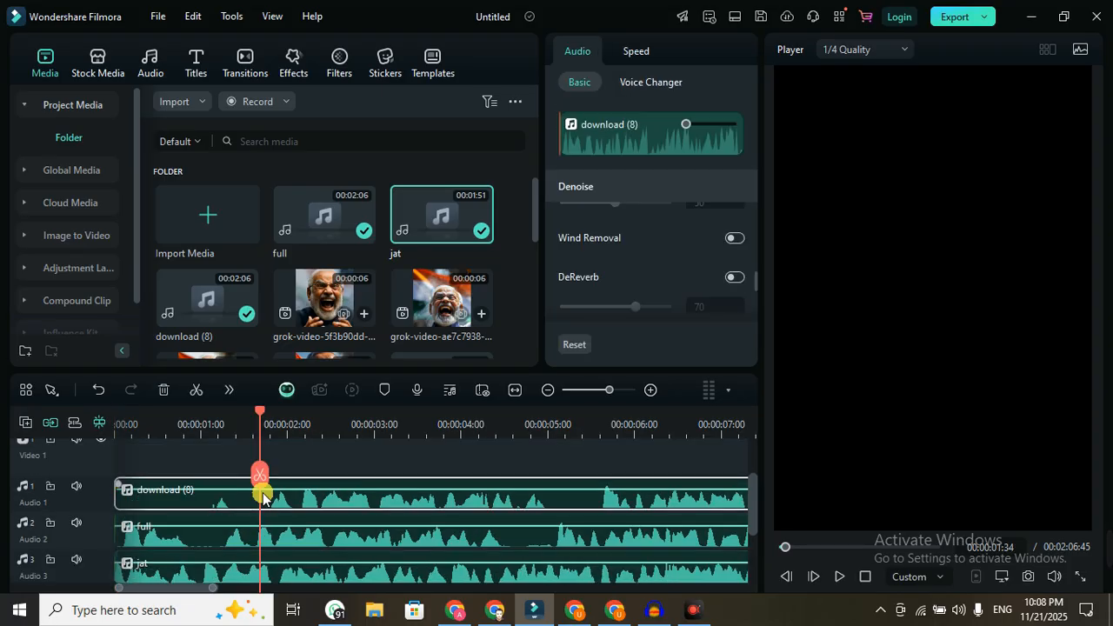
{"action": "left_click", "coordinate": [292, 536], "text": "ctrl"}
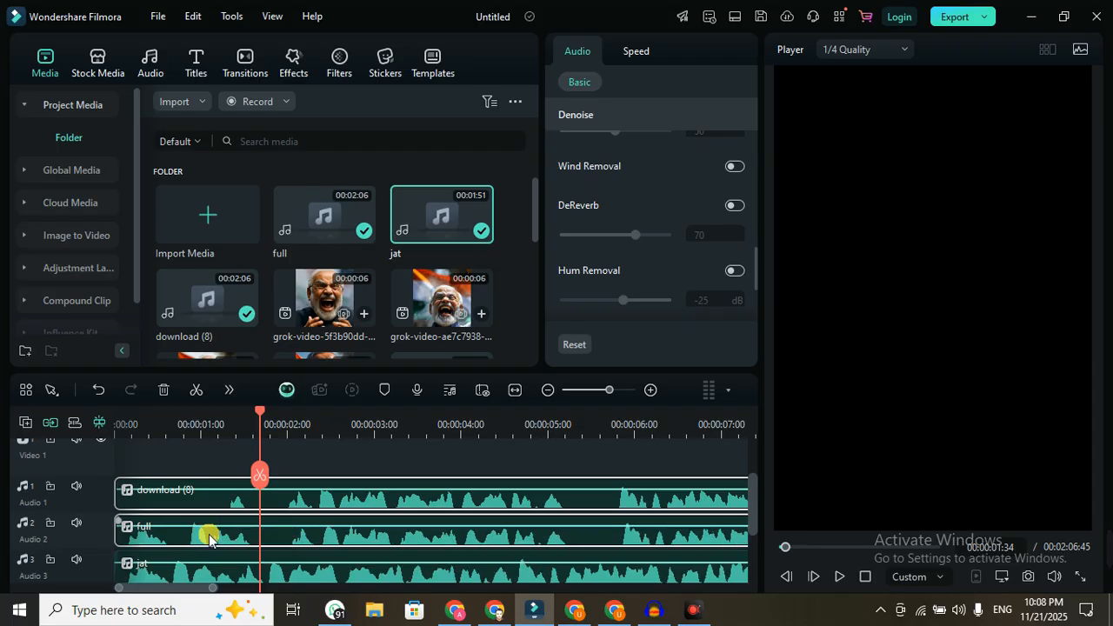
{"action": "key", "text": "Delete"}
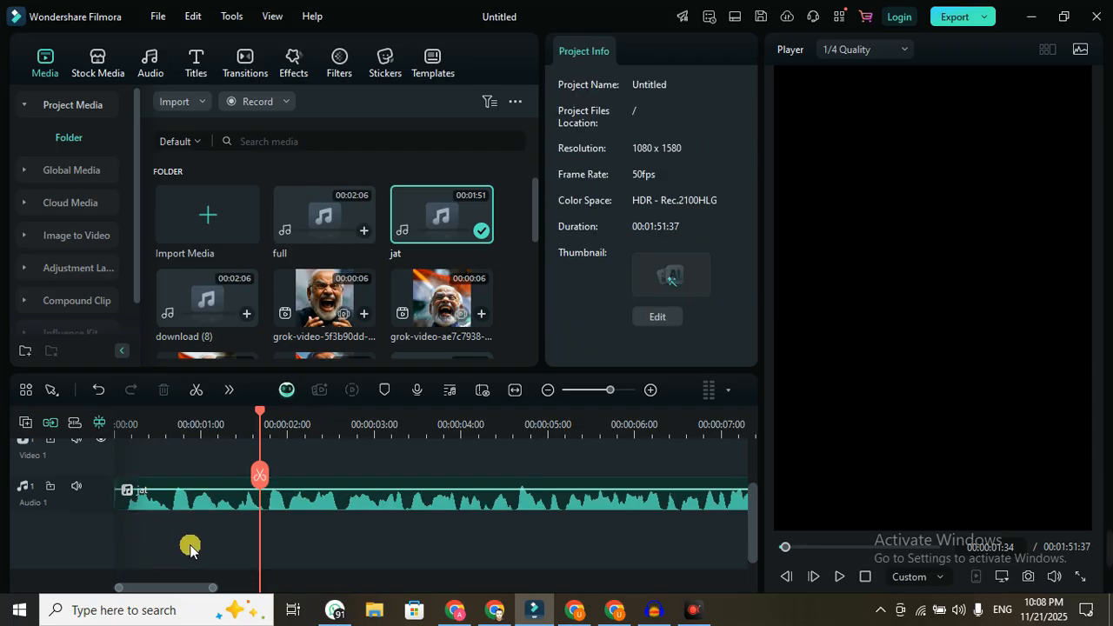
- Copy the full Urdu story text from Google AI Studio and paste it into the ChatGPT message, followed by a row of dots
{"action": "left_click", "coordinate": [496, 616]}
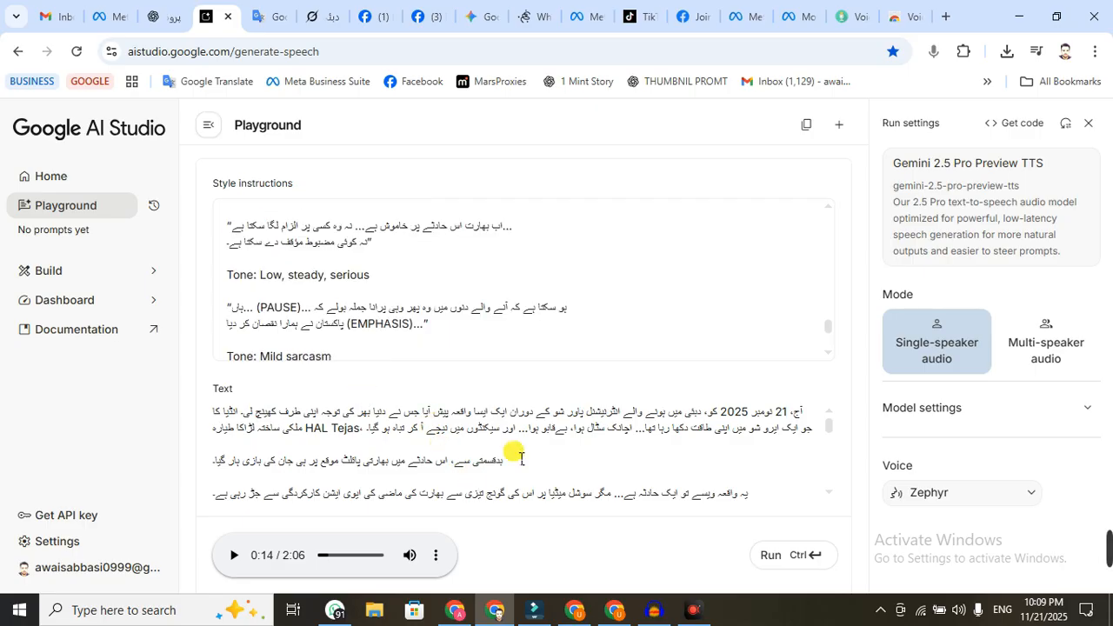
{"action": "key", "text": "ctrl+a"}
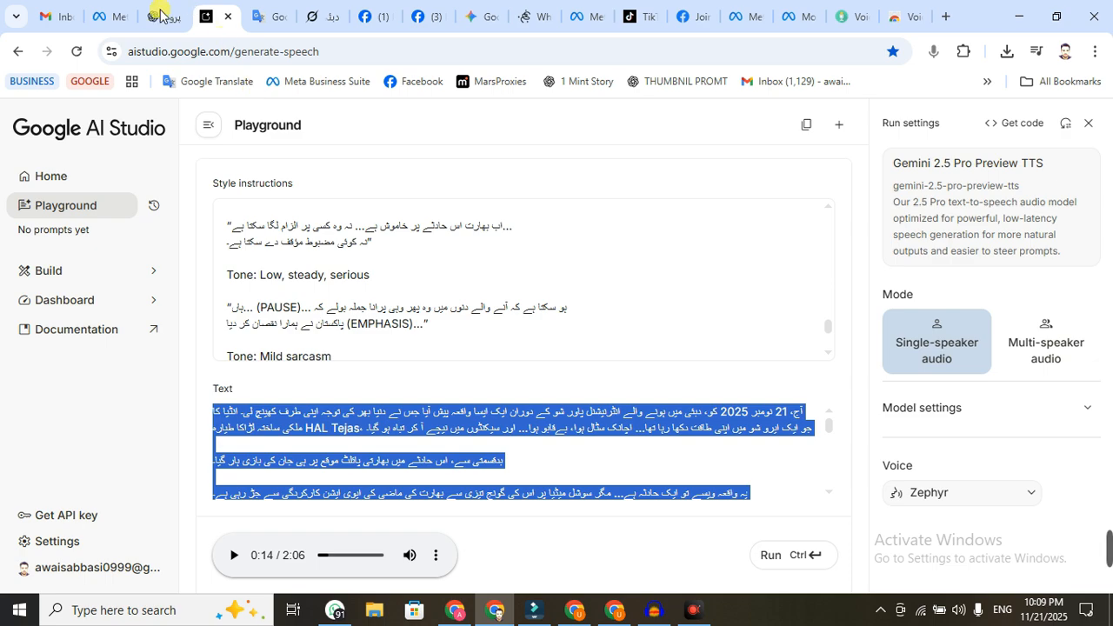
{"action": "key", "text": "ctrl+shift+Tab"}
{"action": "left_click", "coordinate": [485, 435]}
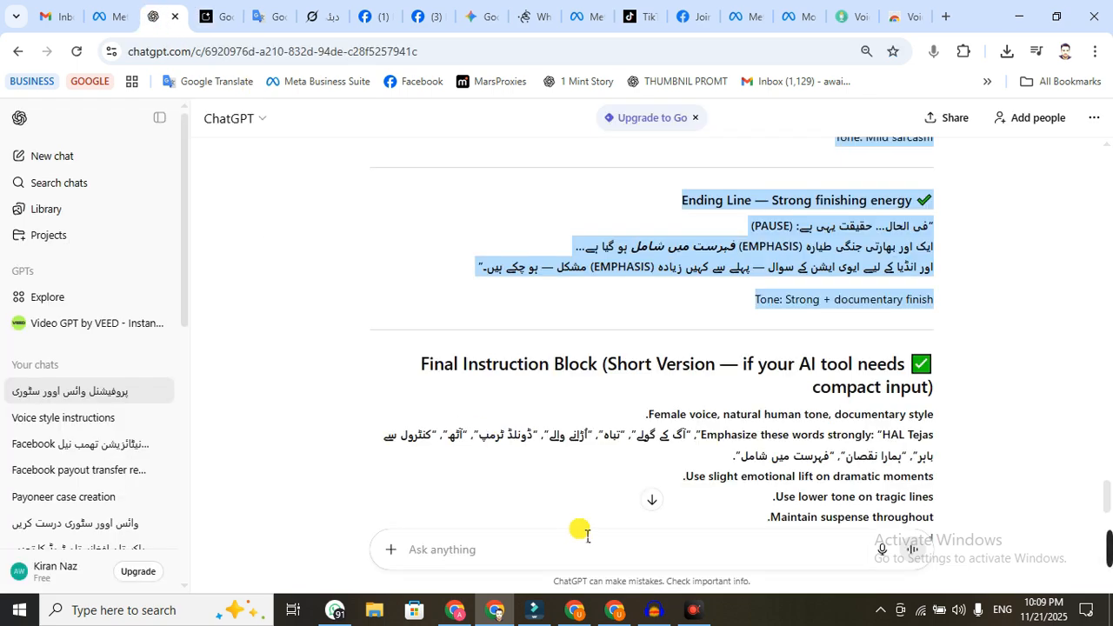
{"action": "left_click", "coordinate": [505, 551]}
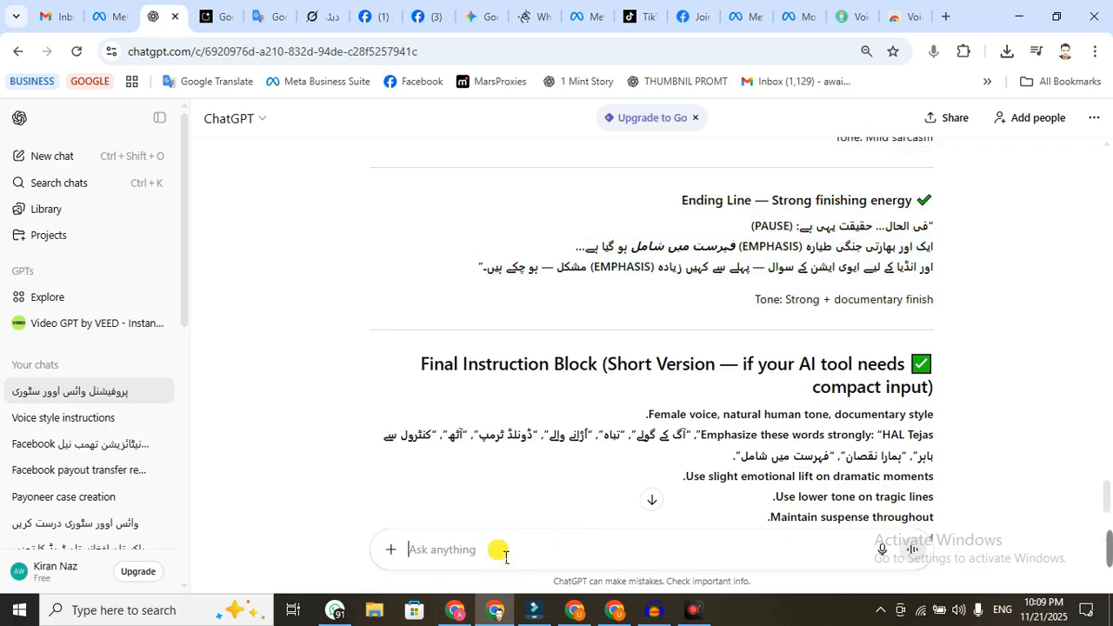
{"action": "key", "text": "ctrl+v"}
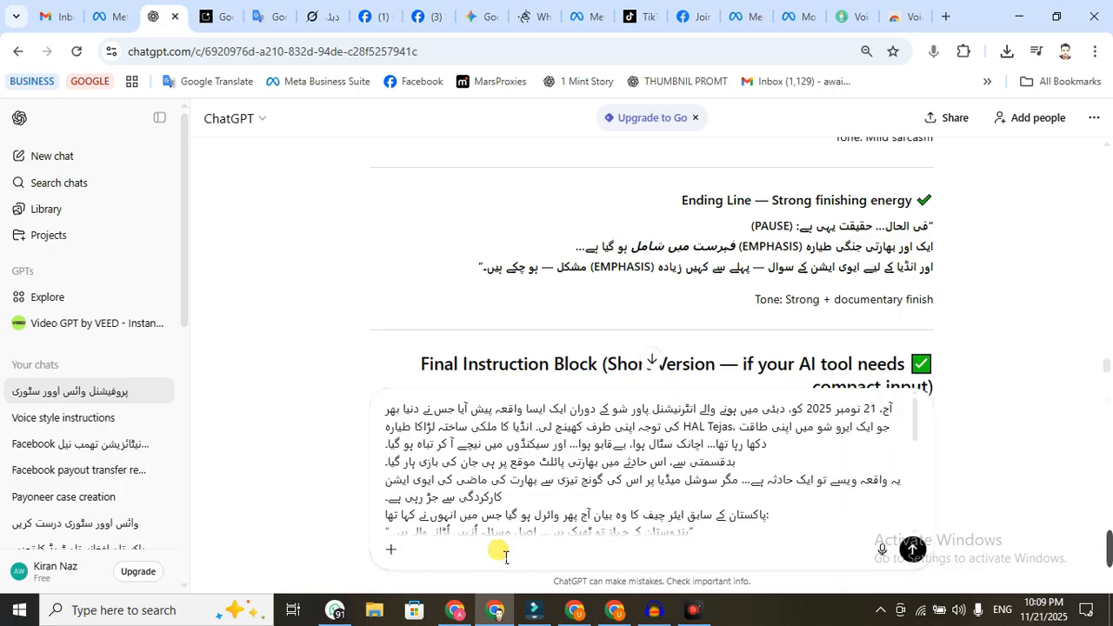
{"action": "type", "text": "........"}
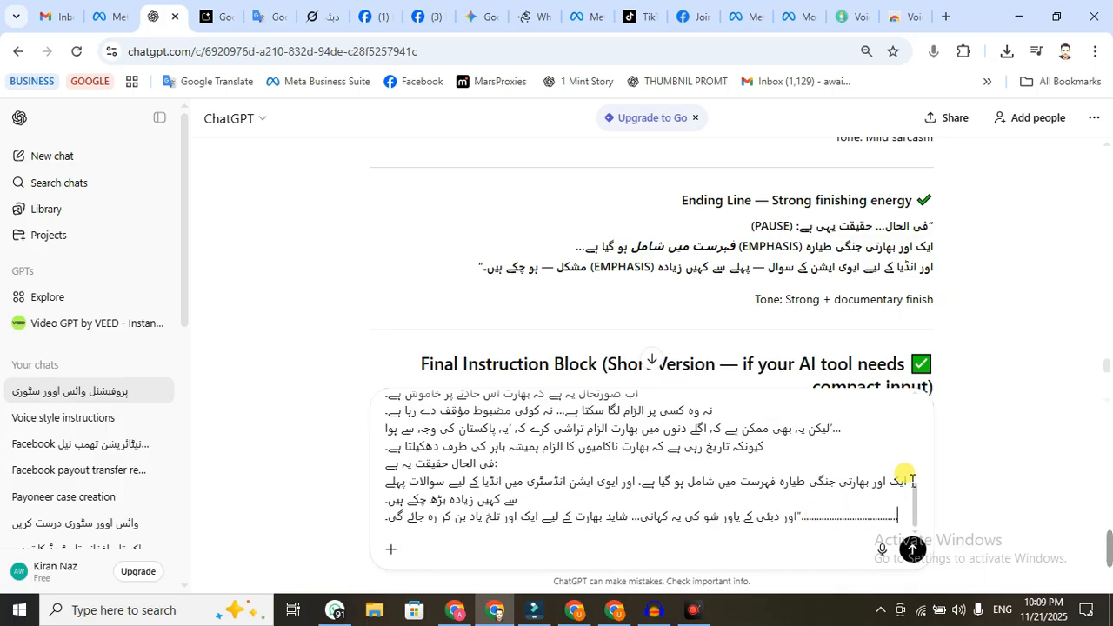
- Dictate in Urdu (PK) a request for prompts covering everything mentioned in the story, using Modi wherever India appears, send it, and review the scene prompts
{"action": "left_click", "coordinate": [935, 54]}
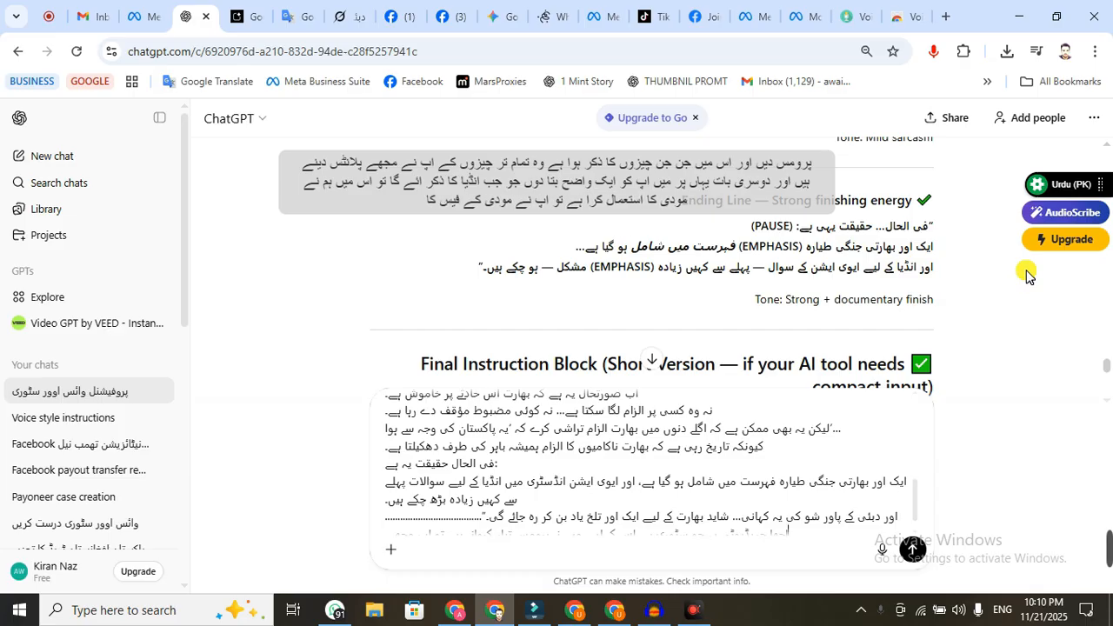
{"action": "key", "text": "Return"}
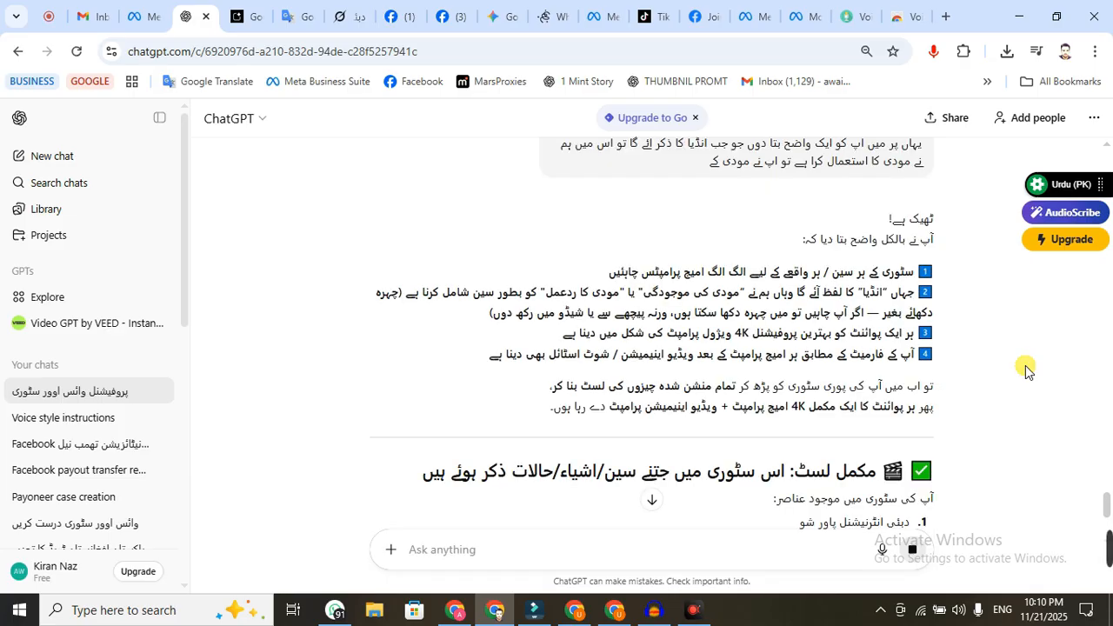
{"action": "scroll", "coordinate": [1006, 374], "scroll_direction": "down", "scroll_amount": 6}
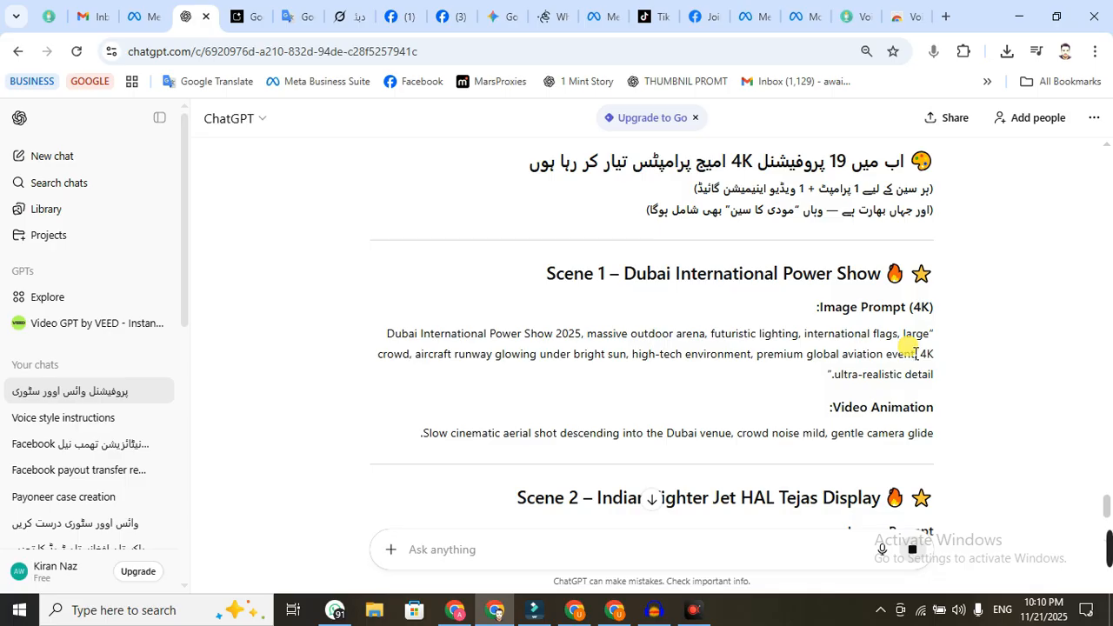
{"action": "scroll", "coordinate": [953, 387], "scroll_direction": "down", "scroll_amount": 15}
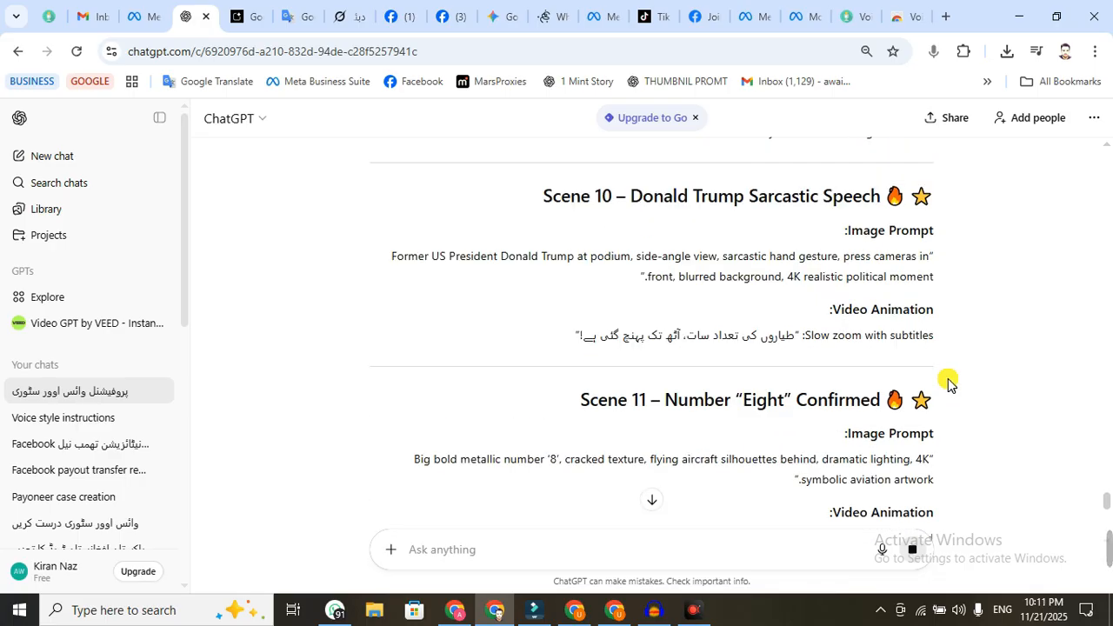
{"action": "scroll", "coordinate": [948, 386], "scroll_direction": "down", "scroll_amount": 2}
{"action": "scroll", "coordinate": [948, 385], "scroll_direction": "up", "scroll_amount": 20}
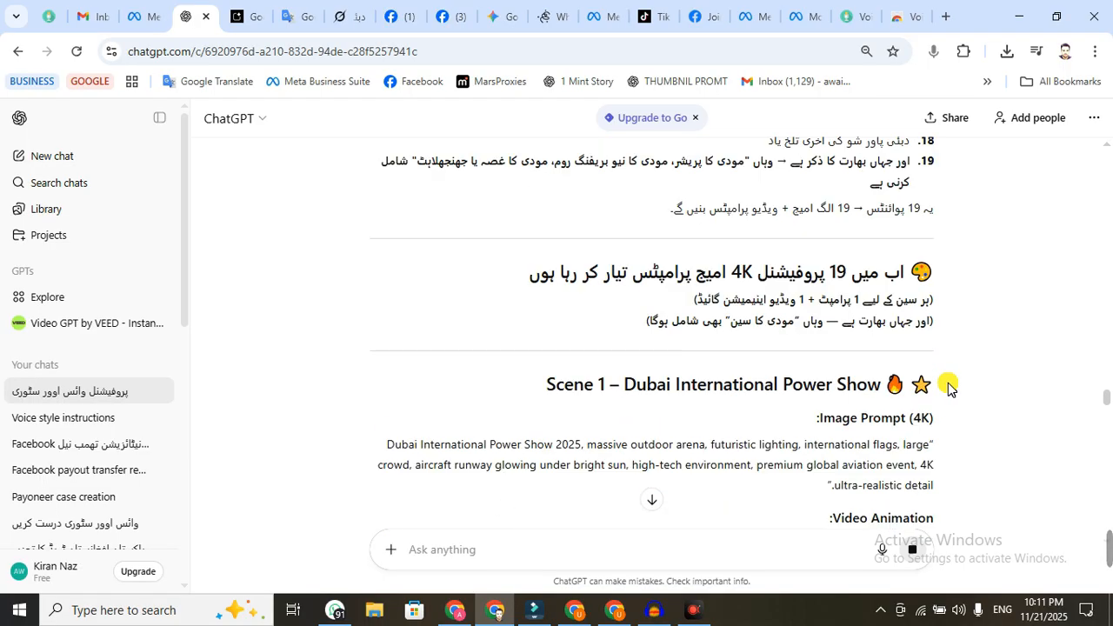
{"action": "scroll", "coordinate": [948, 383], "scroll_direction": "down", "scroll_amount": 2}
- Switch to the Grok browser window, look over the Imagine favorites and the temporary mailbox, and sign out of the current Grok account
{"action": "left_click", "coordinate": [616, 611]}
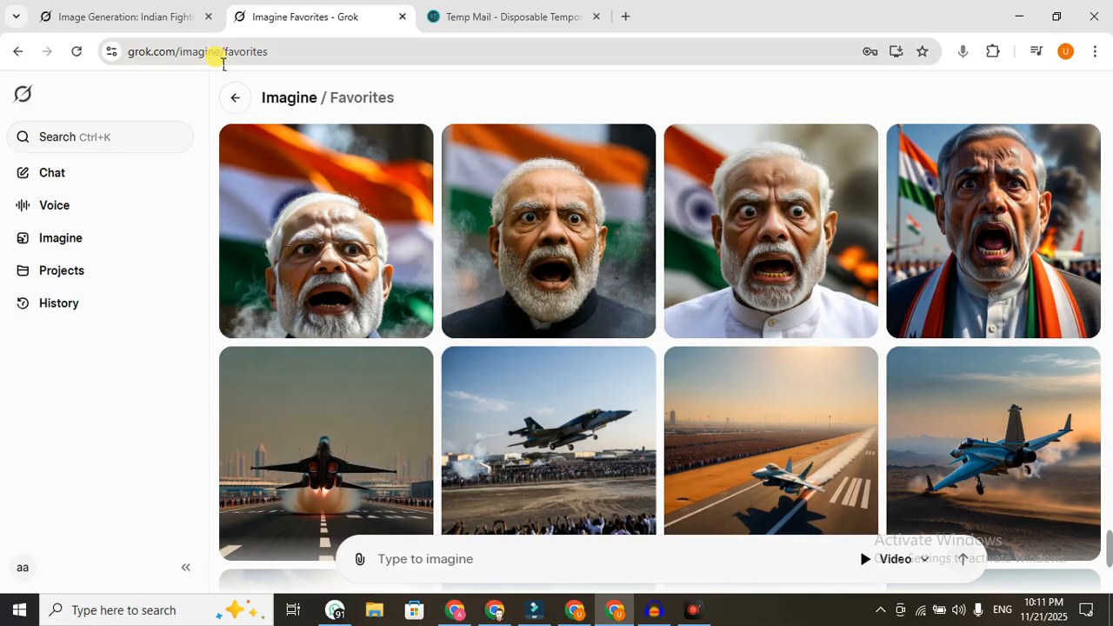
{"action": "left_click", "coordinate": [497, 17]}
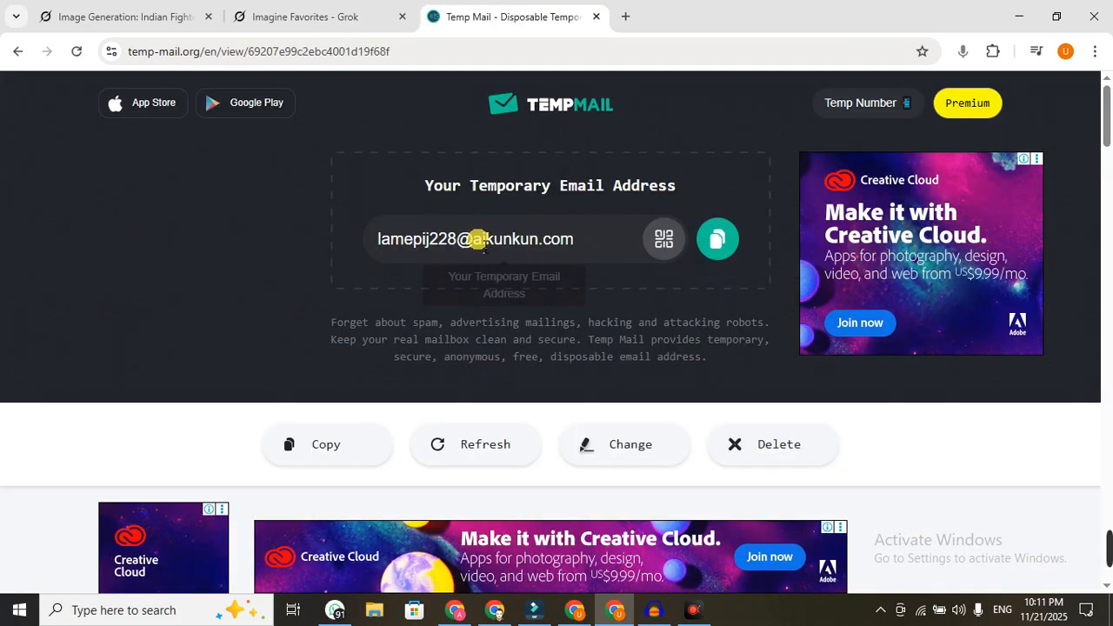
{"action": "left_click", "coordinate": [359, 15]}
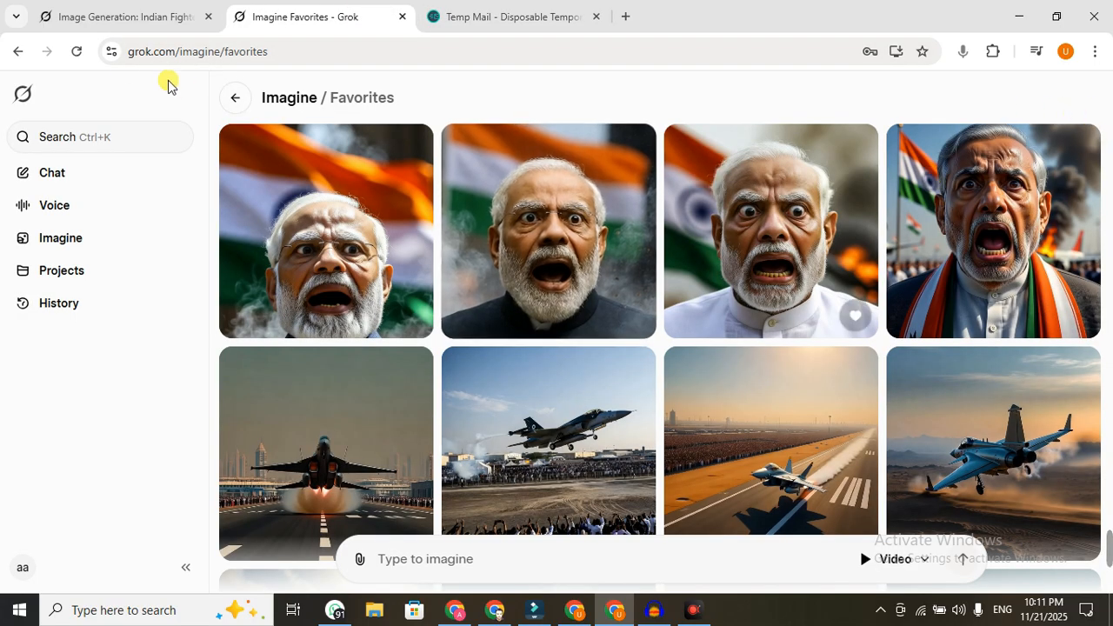
{"action": "left_click", "coordinate": [234, 101]}
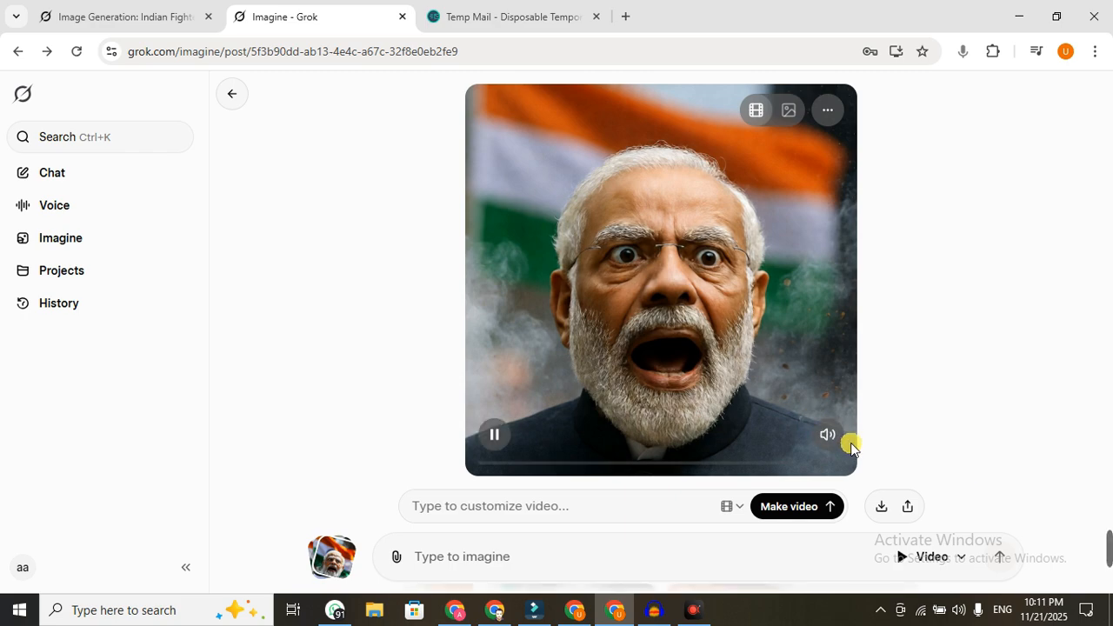
{"action": "left_click", "coordinate": [232, 94]}
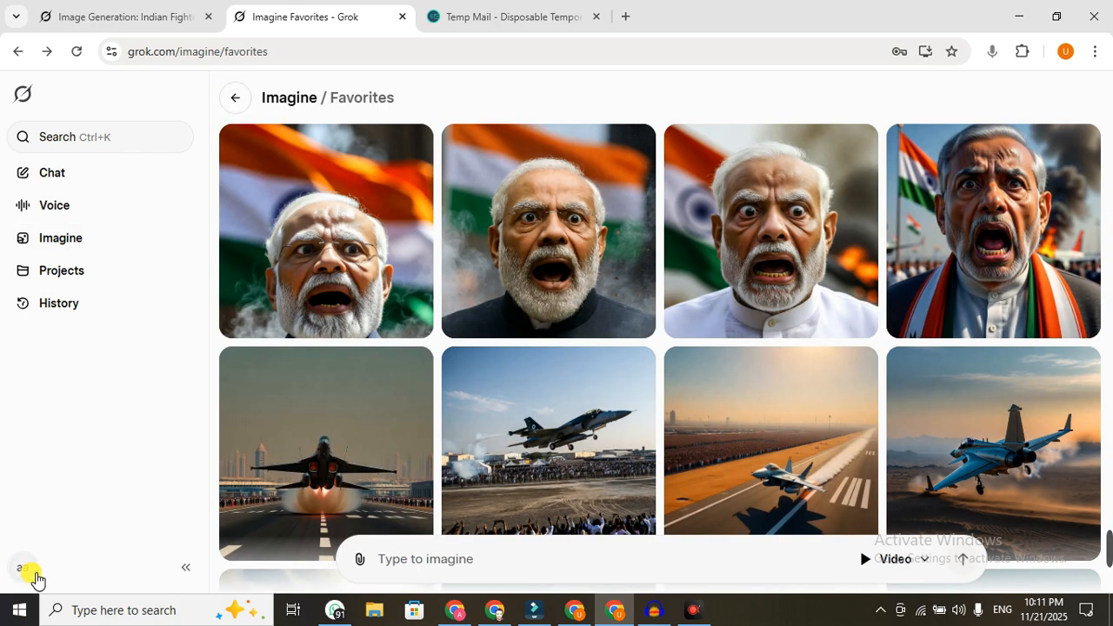
{"action": "left_click", "coordinate": [24, 570]}
{"action": "left_click", "coordinate": [79, 529]}
- Delete the existing Temp Mail address to generate a new one, and copy the new temporary email address
{"action": "key", "text": "ctrl+Tab"}
{"action": "left_click", "coordinate": [765, 445]}
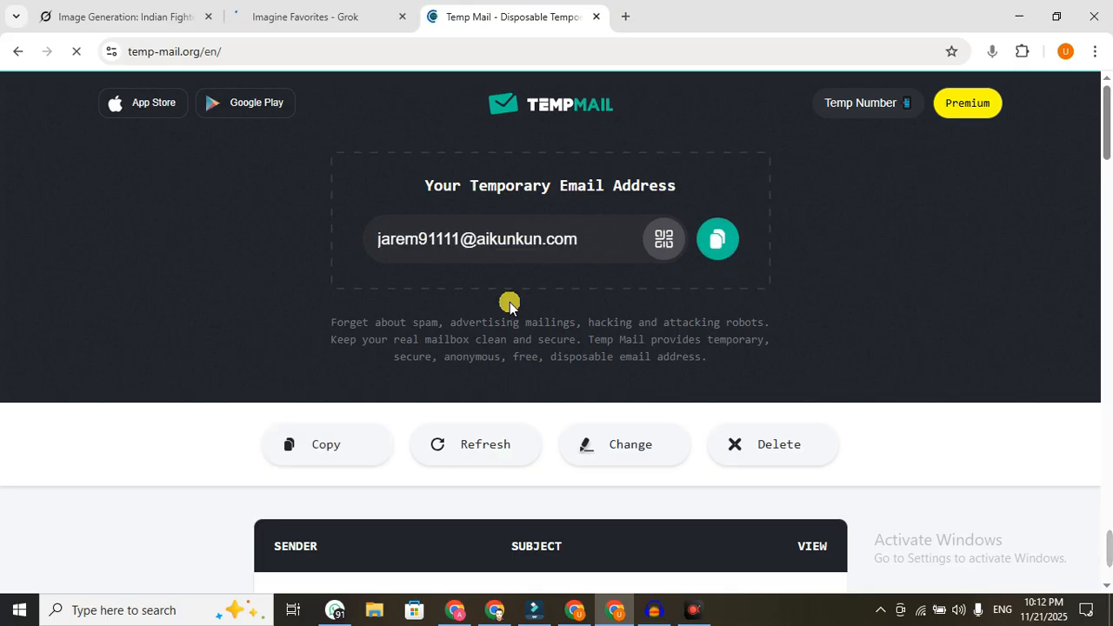
{"action": "left_click", "coordinate": [717, 239]}
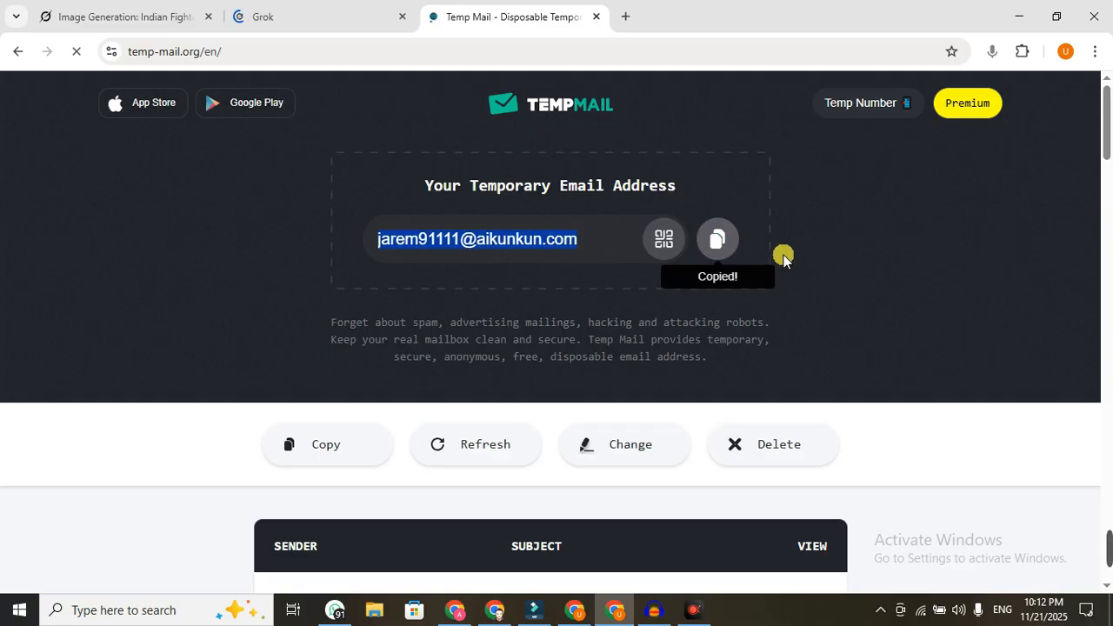
- Start a new Grok account sign-up by email and submit the copied temporary email address
{"action": "left_click", "coordinate": [330, 17]}
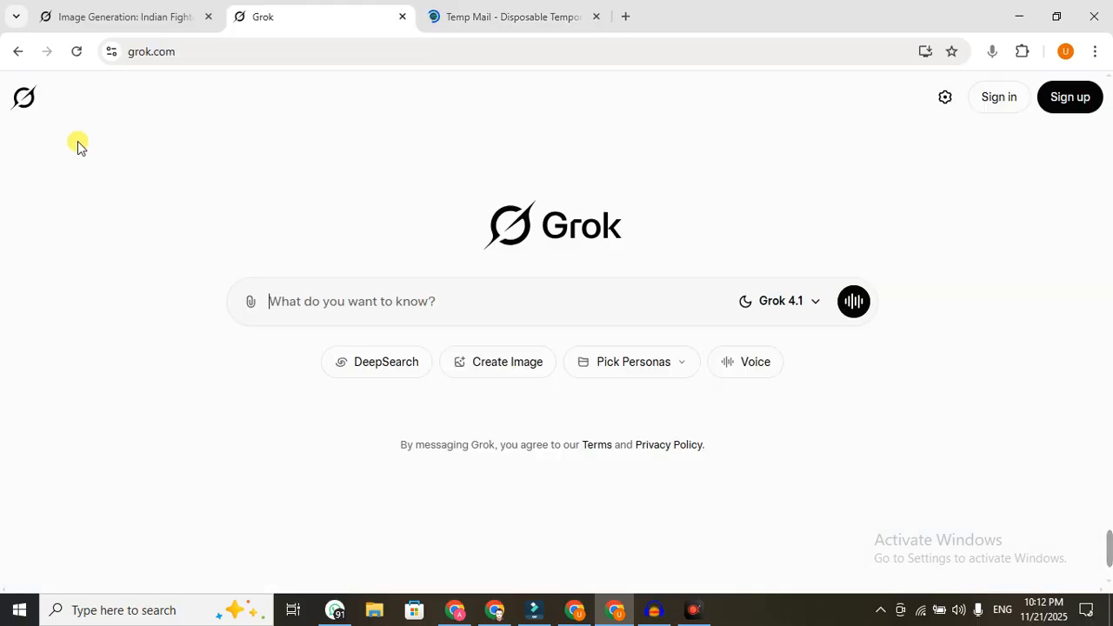
{"action": "left_click", "coordinate": [1068, 100]}
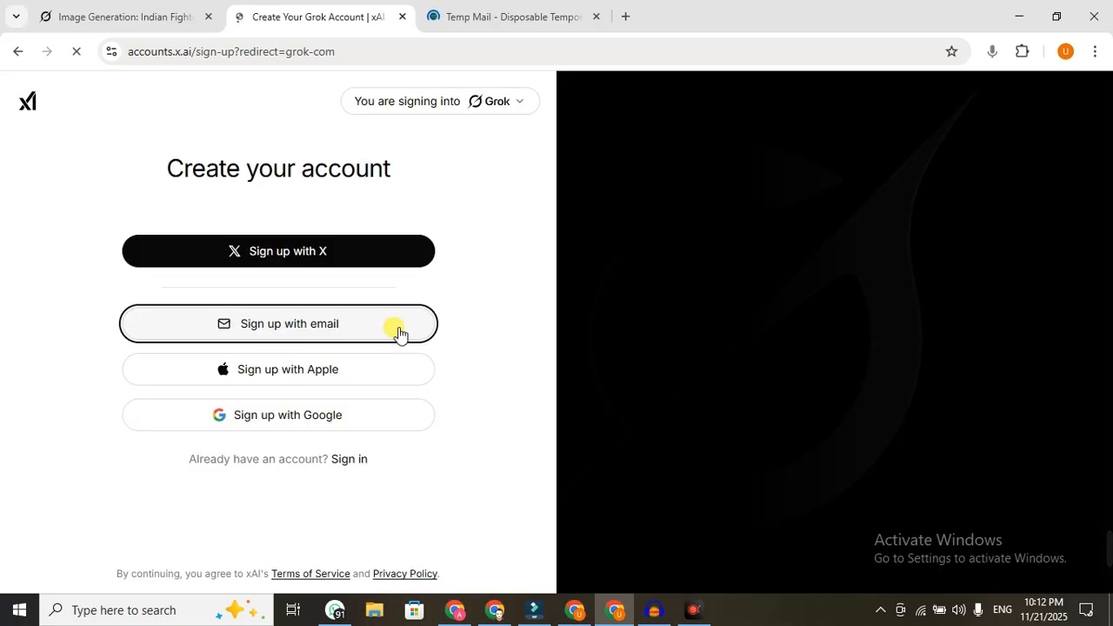
{"action": "left_click", "coordinate": [397, 331]}
{"action": "key", "text": "ctrl+v"}
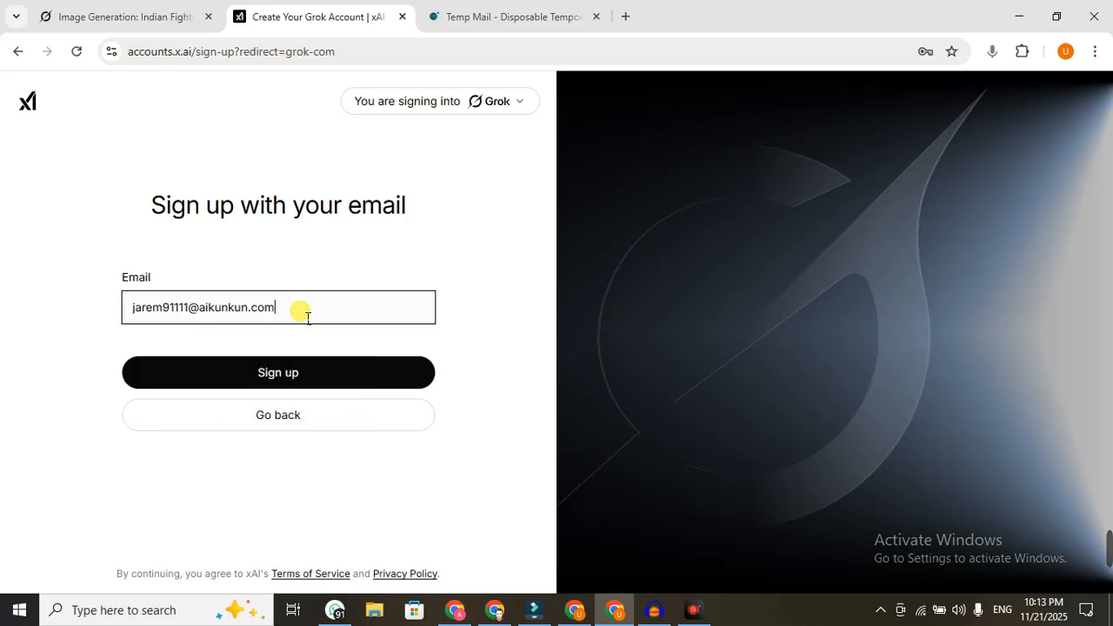
{"action": "left_click", "coordinate": [276, 379]}
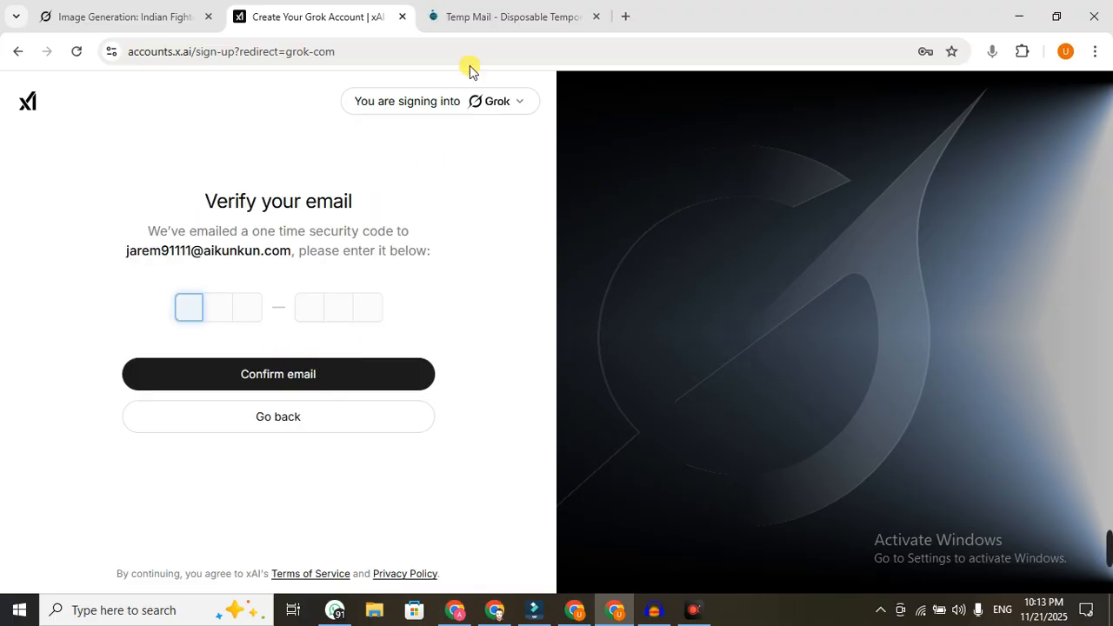
{"action": "left_click", "coordinate": [507, 17]}
{"action": "scroll", "coordinate": [402, 287], "scroll_direction": "down", "scroll_amount": 4}
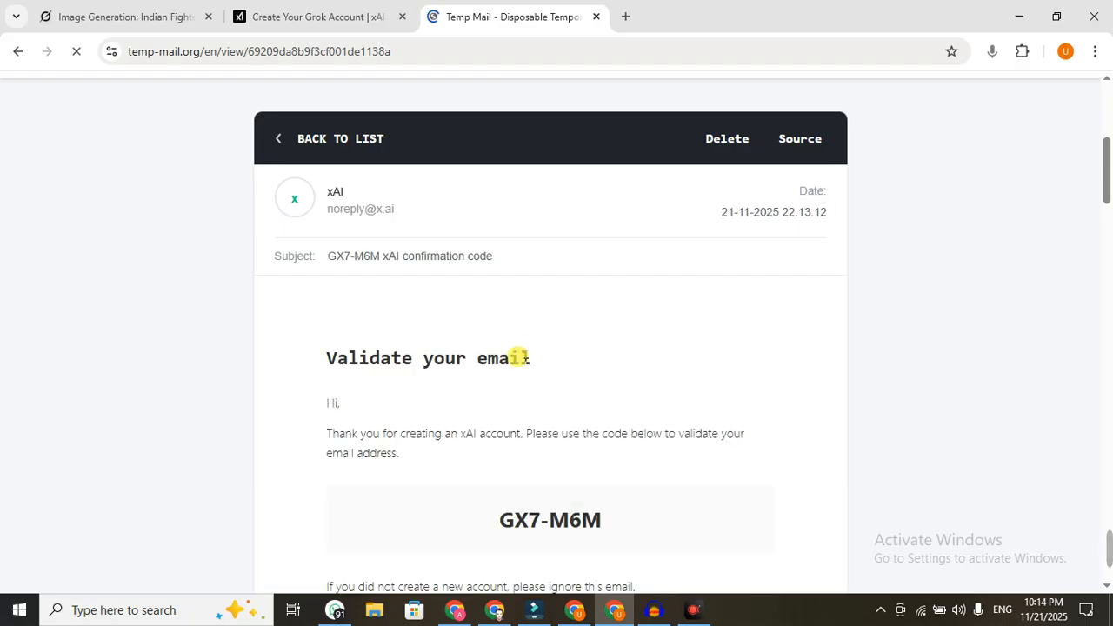
{"action": "scroll", "coordinate": [539, 466], "scroll_direction": "down", "scroll_amount": 2}
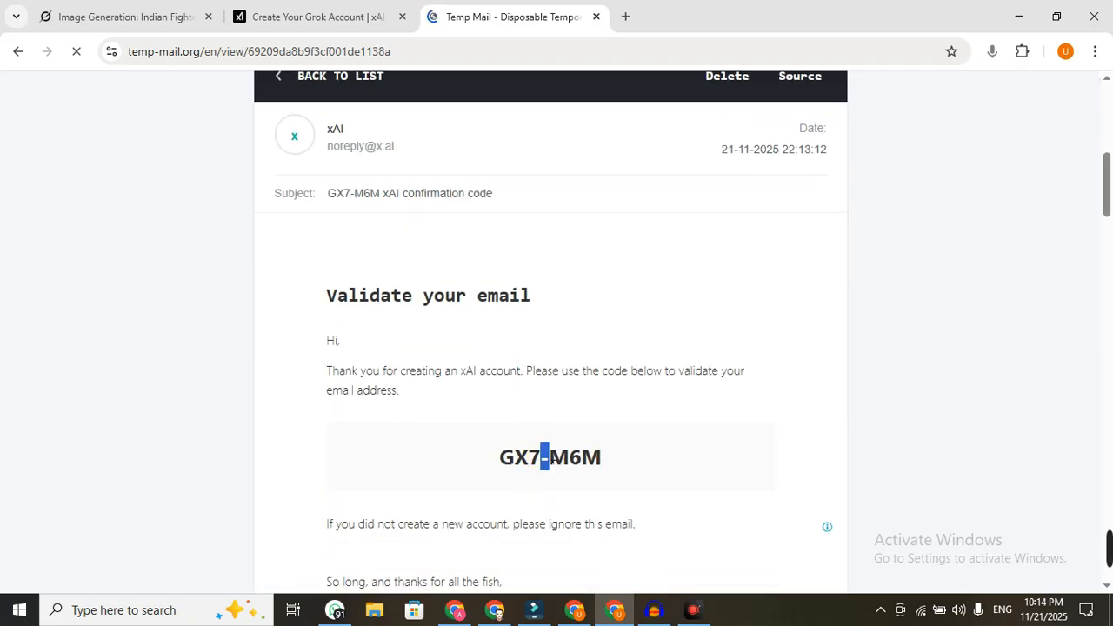
{"action": "triple_click", "coordinate": [546, 459]}
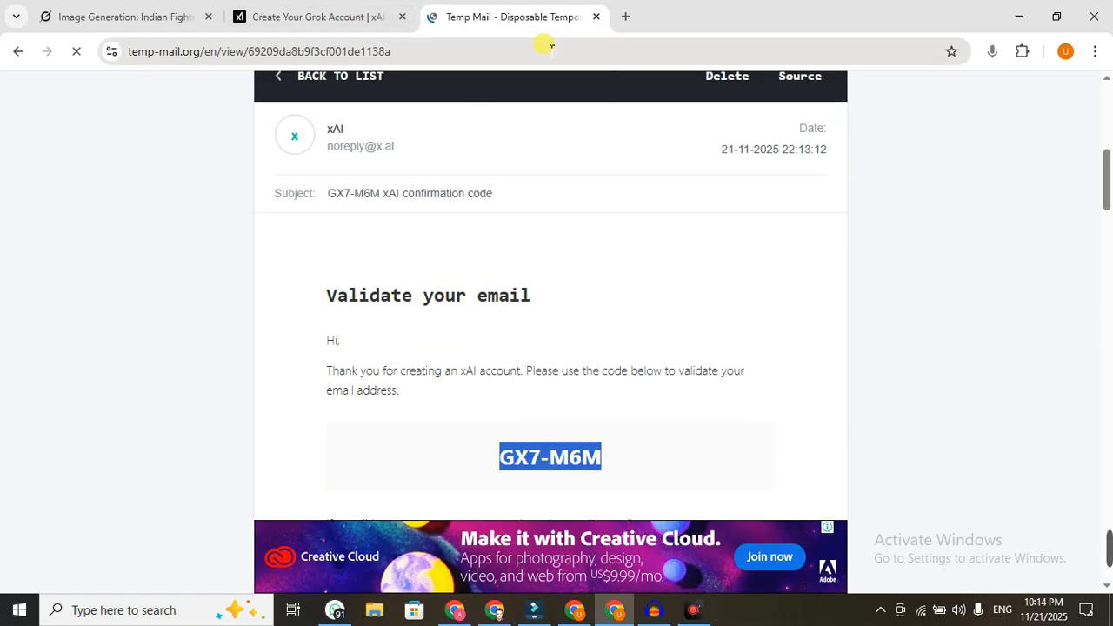
{"action": "key", "text": "ctrl+shift+Tab"}
{"action": "key", "text": "ctrl+v"}
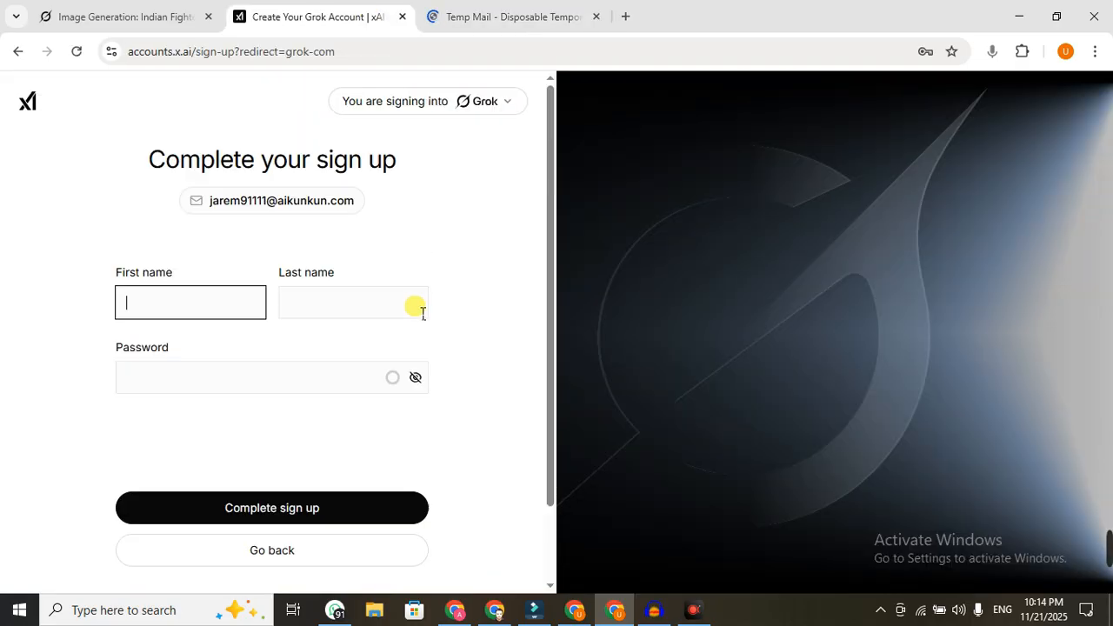
- Fill in the first name, last name and account password with saved autofill entries, and complete the Grok sign-up
{"action": "left_click", "coordinate": [195, 307]}
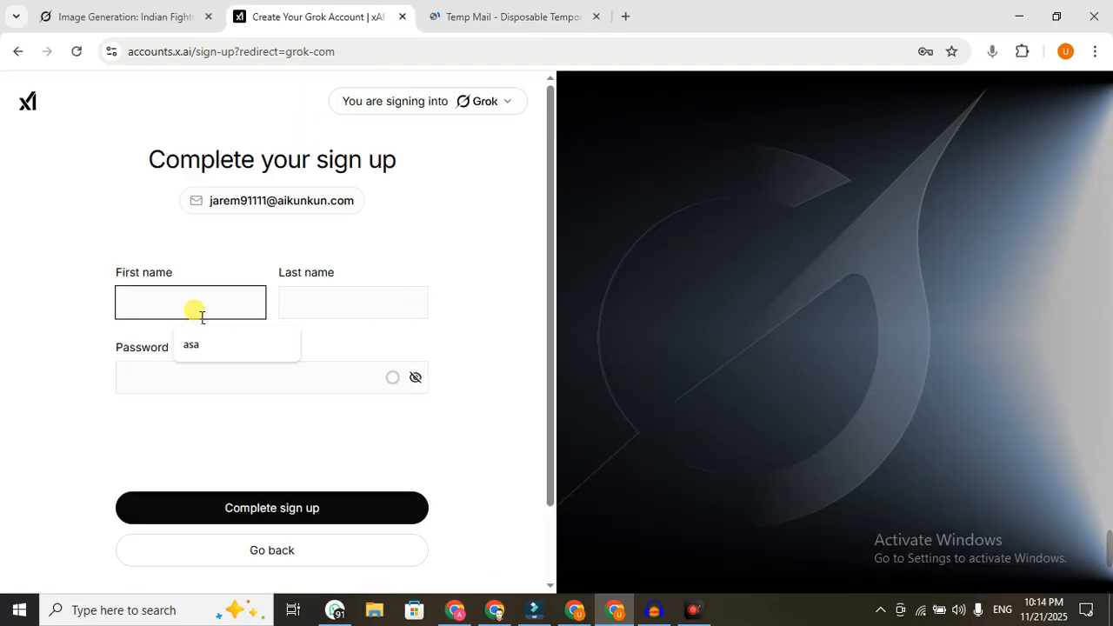
{"action": "left_click", "coordinate": [204, 350]}
{"action": "left_click", "coordinate": [328, 303]}
{"action": "left_click", "coordinate": [365, 346]}
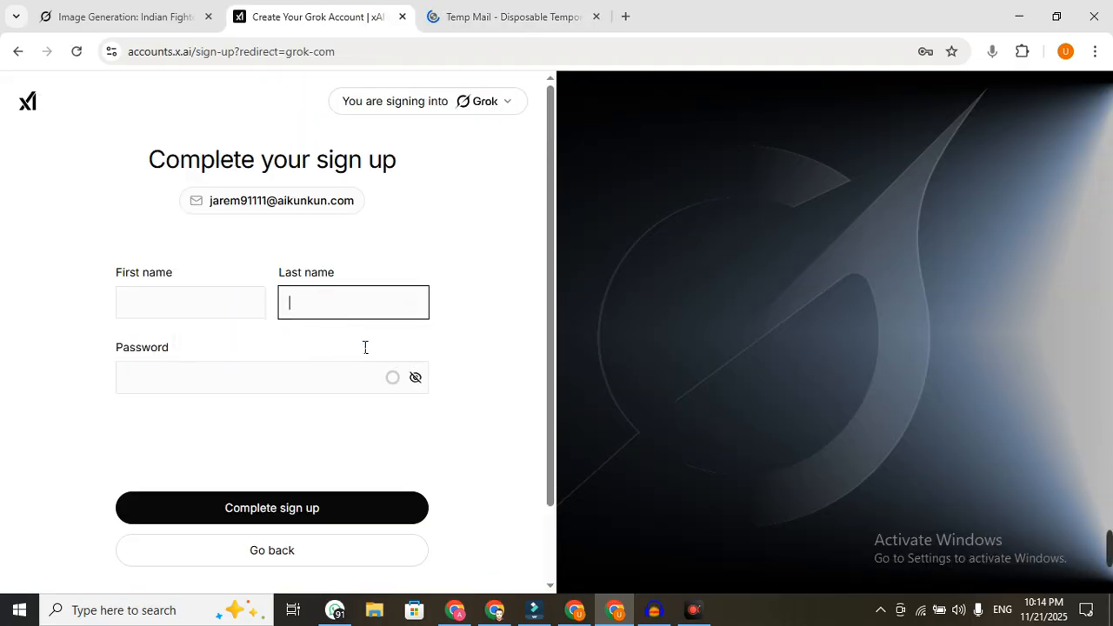
{"action": "left_click", "coordinate": [239, 380]}
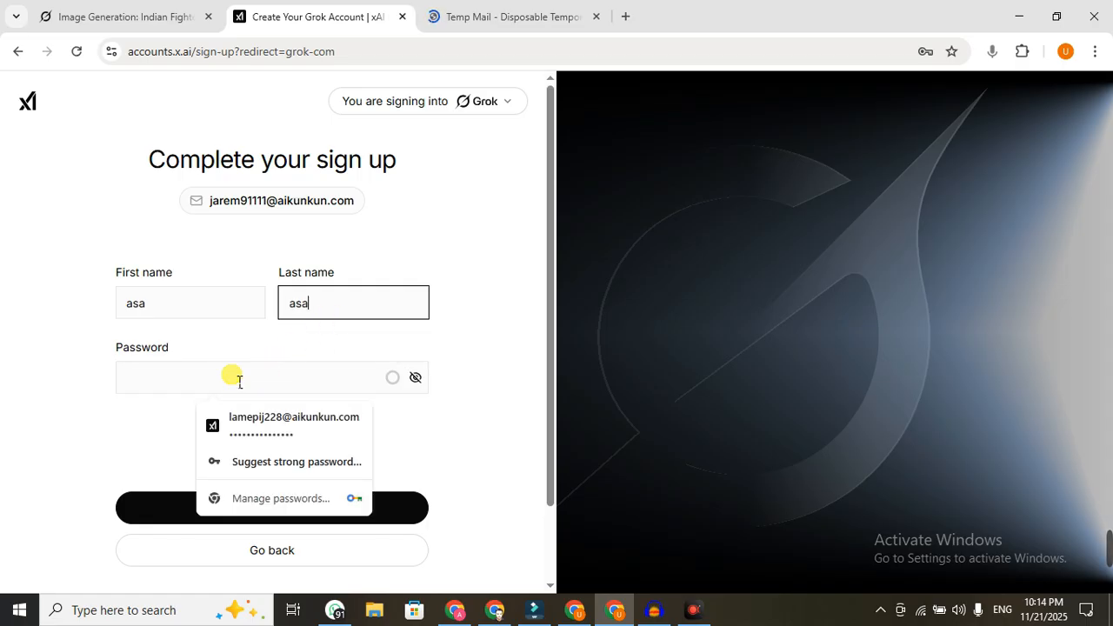
{"action": "left_click", "coordinate": [264, 427]}
{"action": "left_click", "coordinate": [293, 510]}
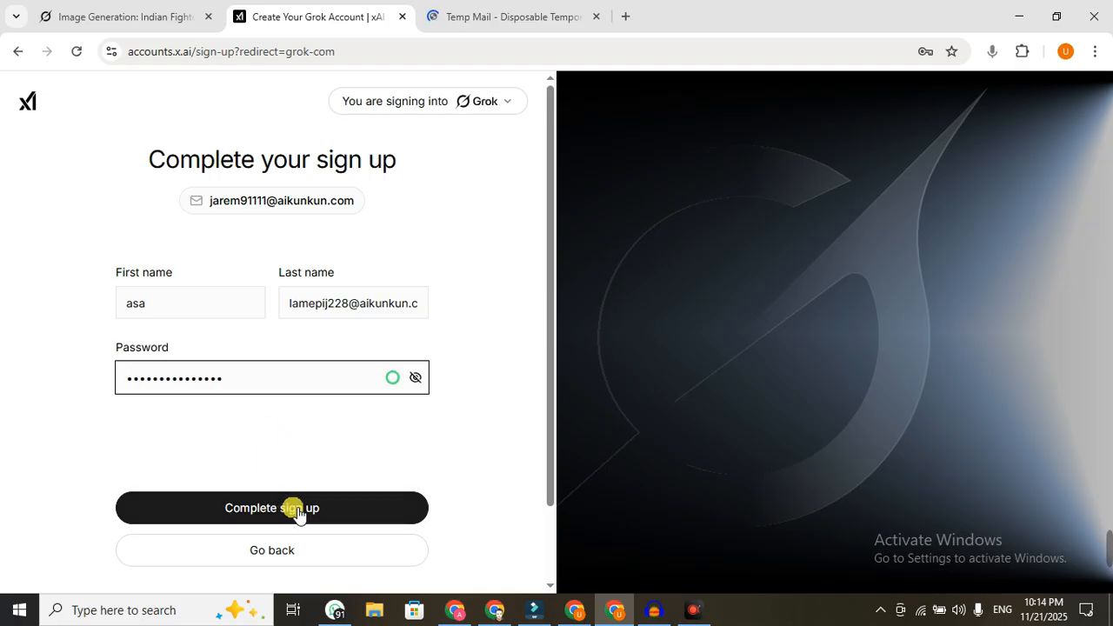
{"action": "left_click", "coordinate": [296, 511]}
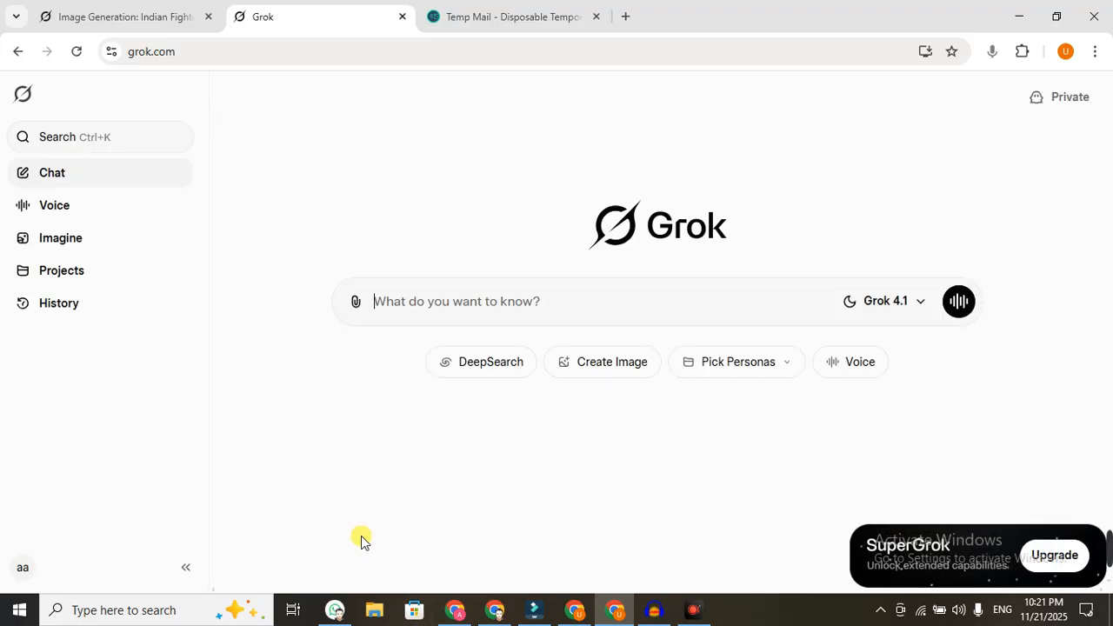
- Open Grok's Imagine page, switch to the ChatGPT chat, and copy the image prompt and video animation text of Scene 1 – Dubai International Power Show
{"action": "left_click", "coordinate": [64, 248]}
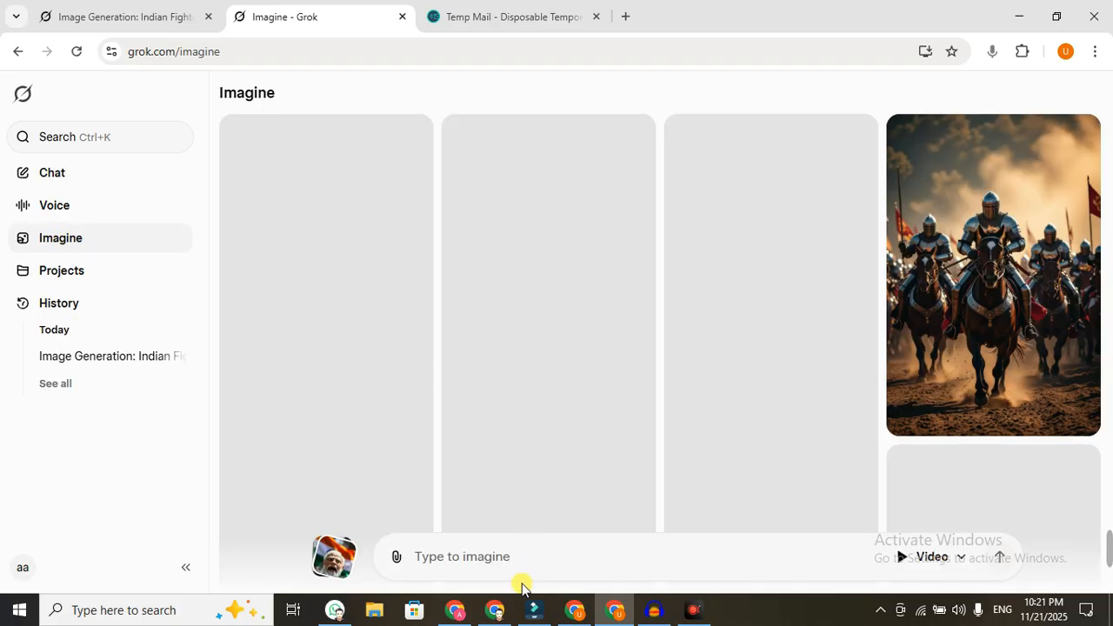
{"action": "left_click", "coordinate": [493, 612]}
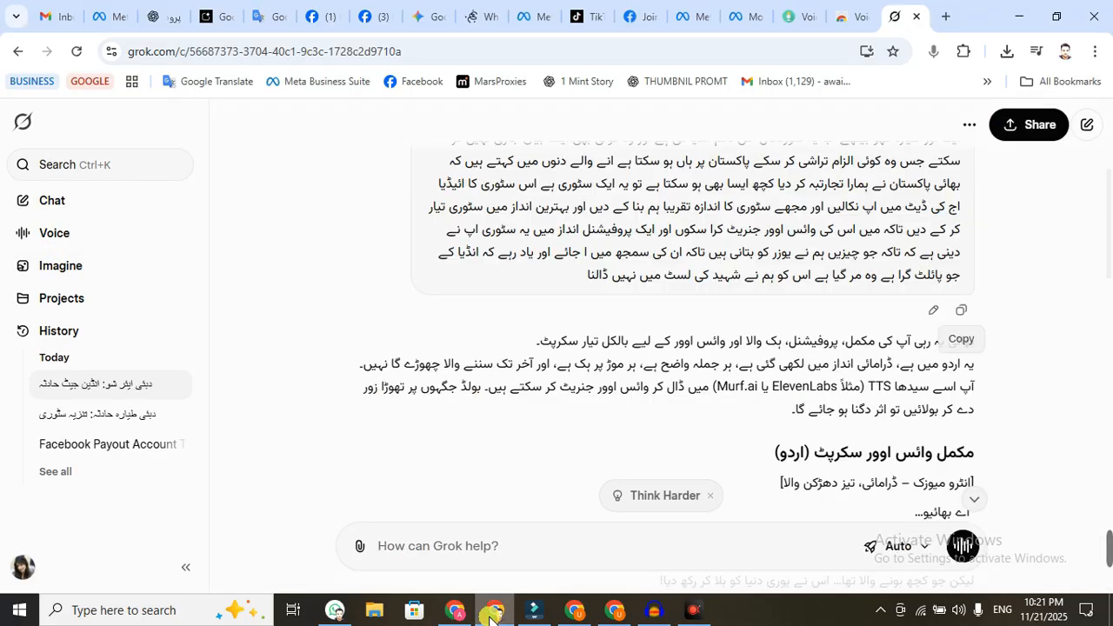
{"action": "left_click", "coordinate": [486, 613]}
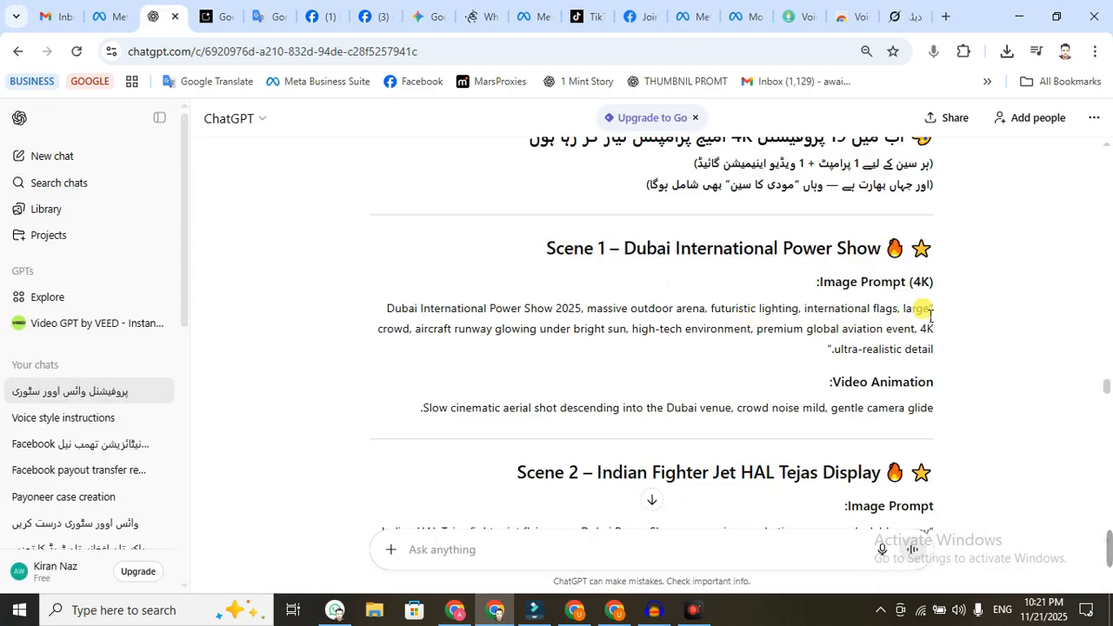
{"action": "left_click_drag", "start_coordinate": [935, 311], "coordinate": [649, 356]}
{"action": "key", "text": "ctrl+c"}
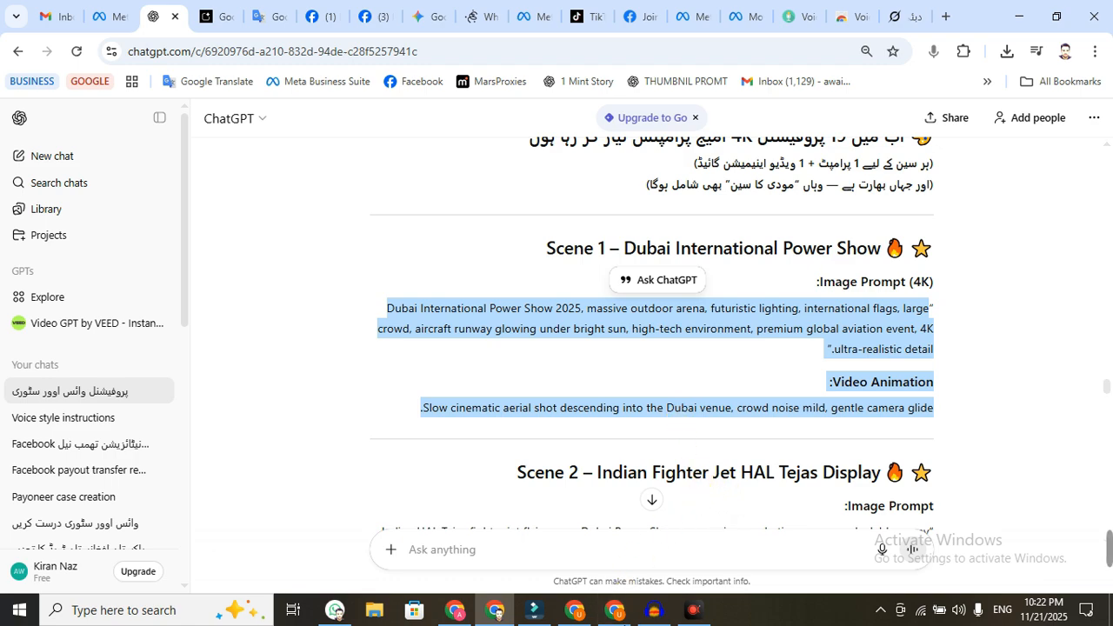
- Switch to the new account's Grok Imagine page and set the video aspect ratio to 1:1 after trying 3:2 and 2:3
{"action": "left_click", "coordinate": [614, 612]}
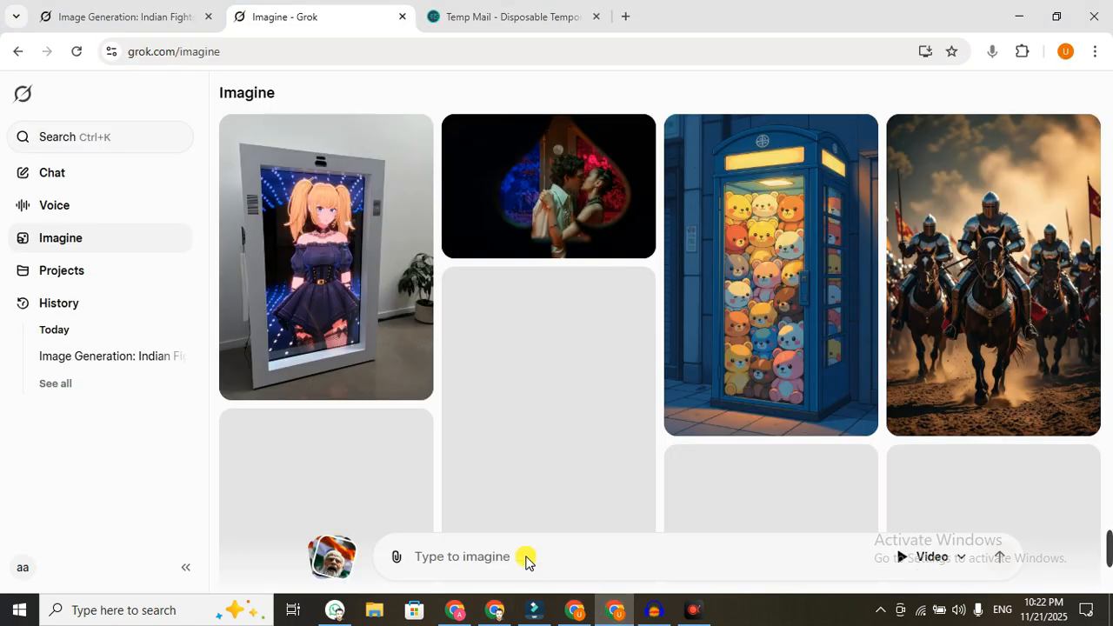
{"action": "left_click", "coordinate": [953, 563]}
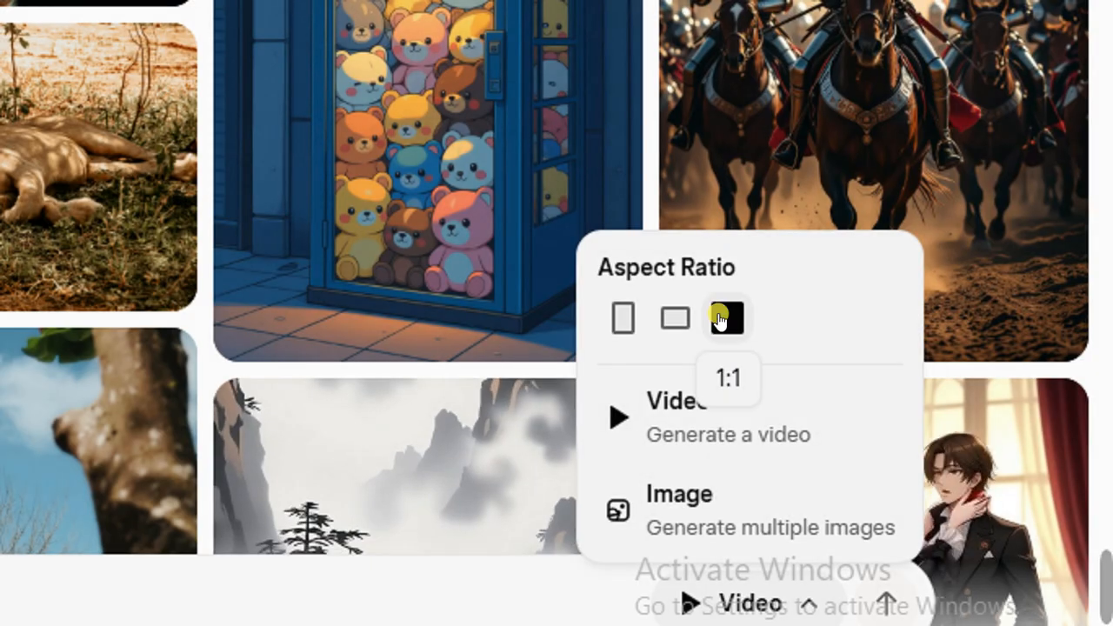
{"action": "left_click", "coordinate": [673, 324]}
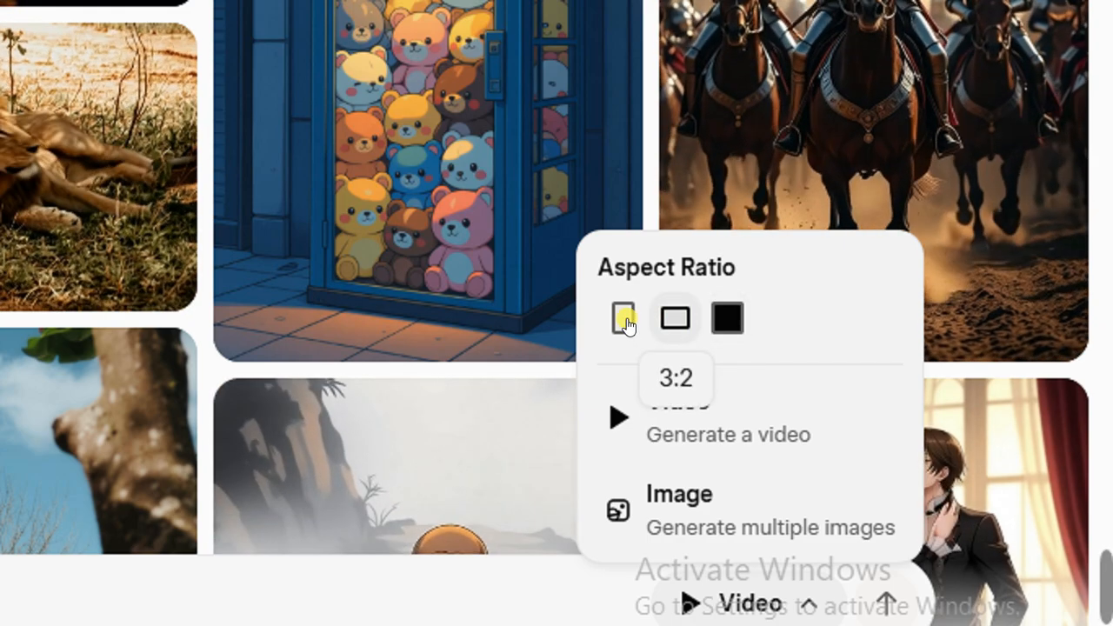
{"action": "left_click", "coordinate": [622, 322]}
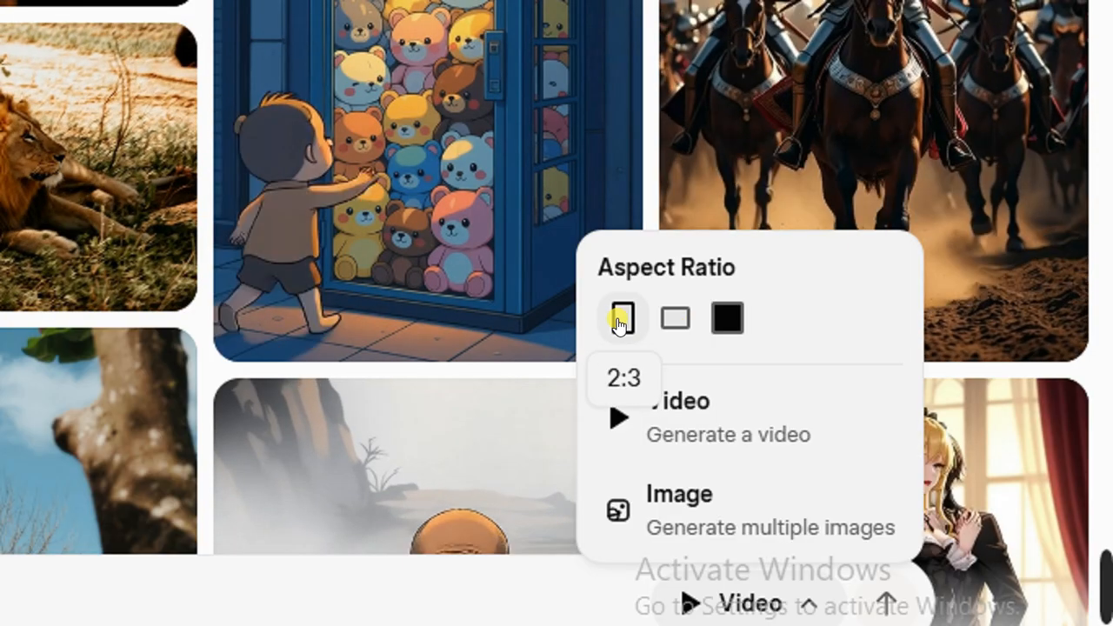
{"action": "left_click", "coordinate": [727, 321]}
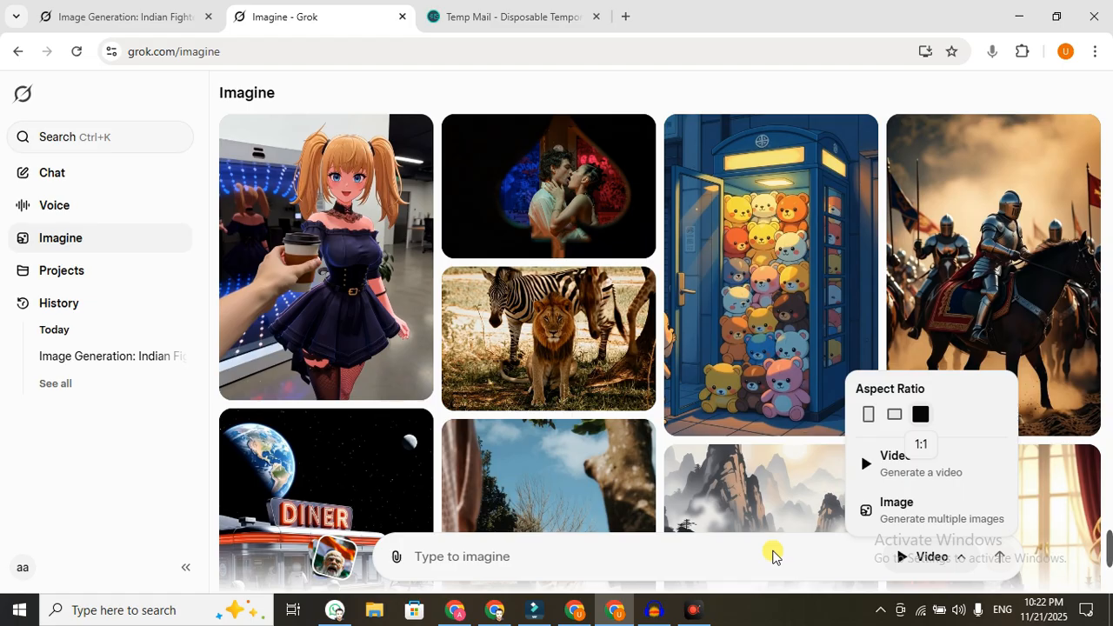
- Generate a video from the copied Scene 1 Dubai International Power Show prompt and review the generated stadium images
{"action": "left_click", "coordinate": [495, 559]}
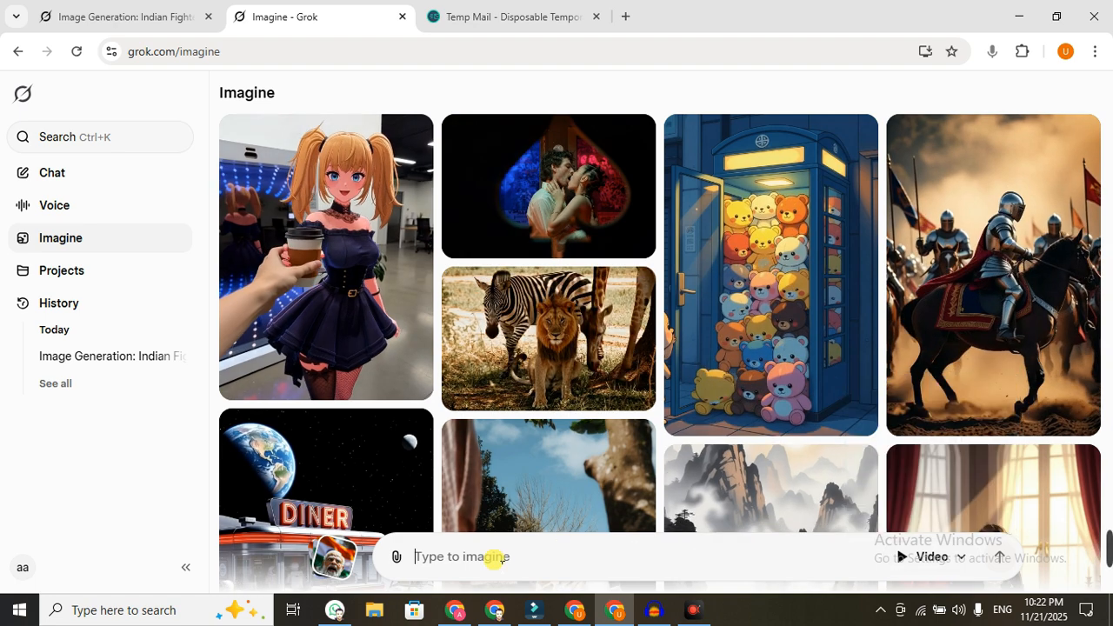
{"action": "key", "text": "ctrl+v"}
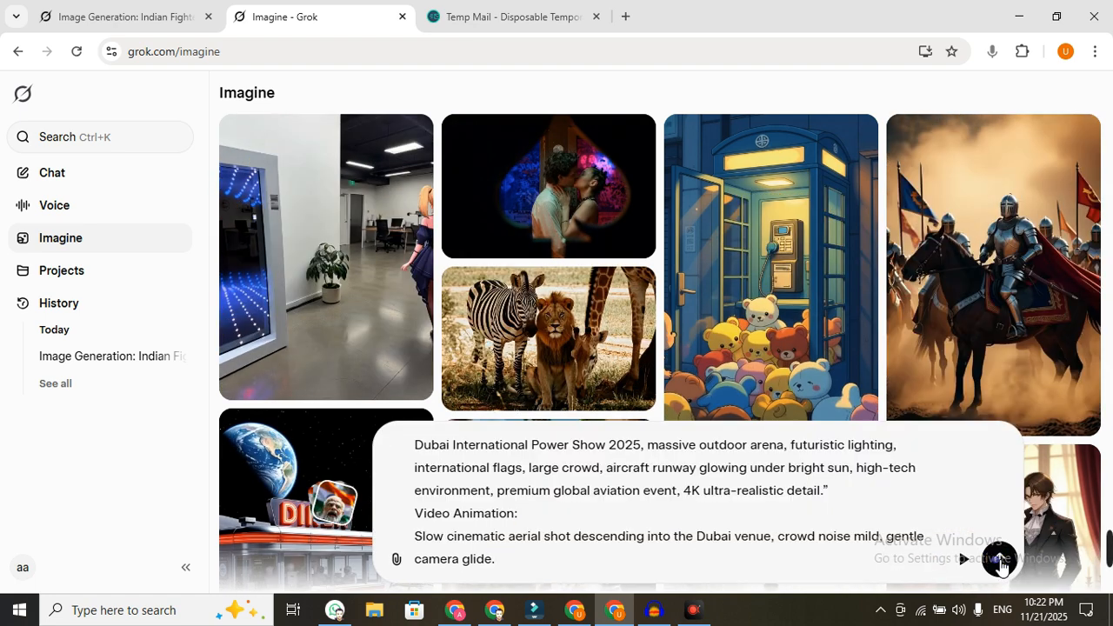
{"action": "left_click", "coordinate": [1000, 562]}
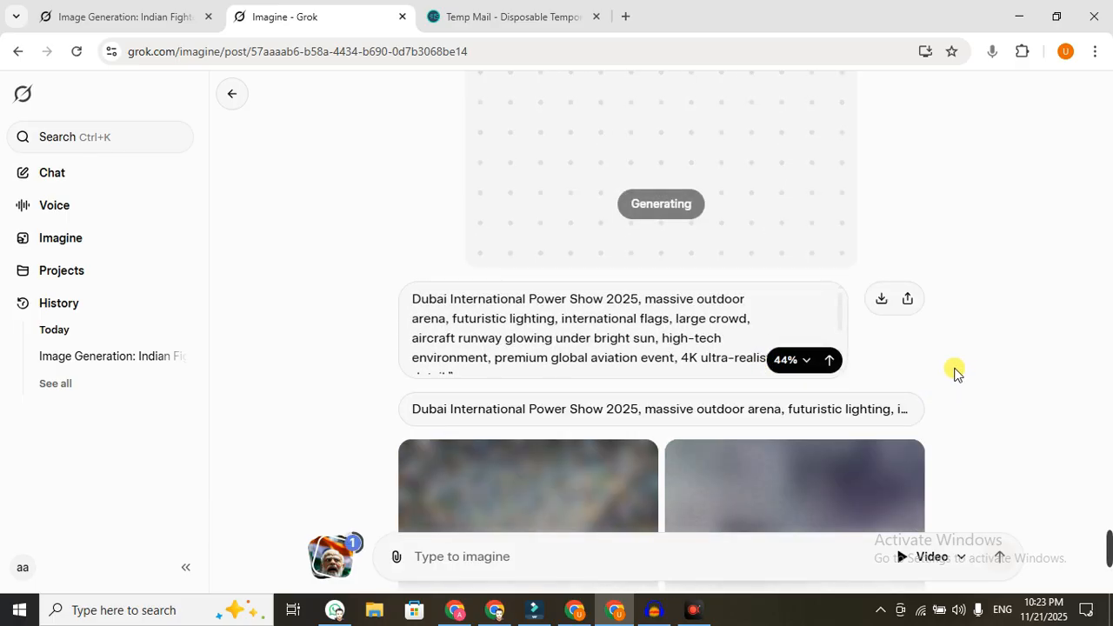
{"action": "scroll", "coordinate": [953, 373], "scroll_direction": "up", "scroll_amount": 2}
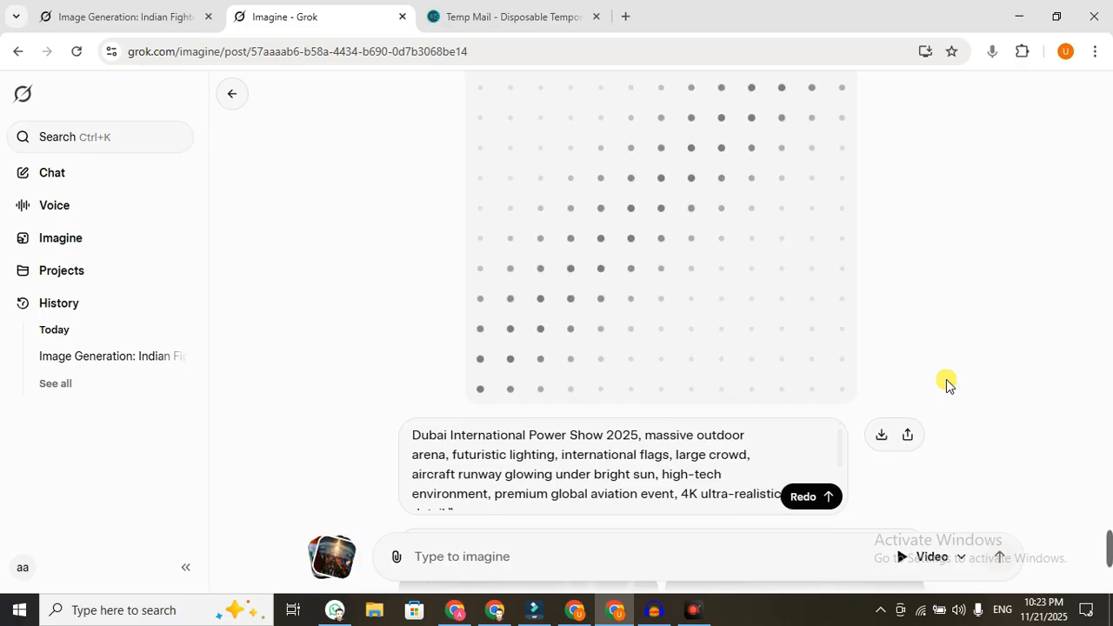
{"action": "scroll", "coordinate": [828, 261], "scroll_direction": "down", "scroll_amount": 6}
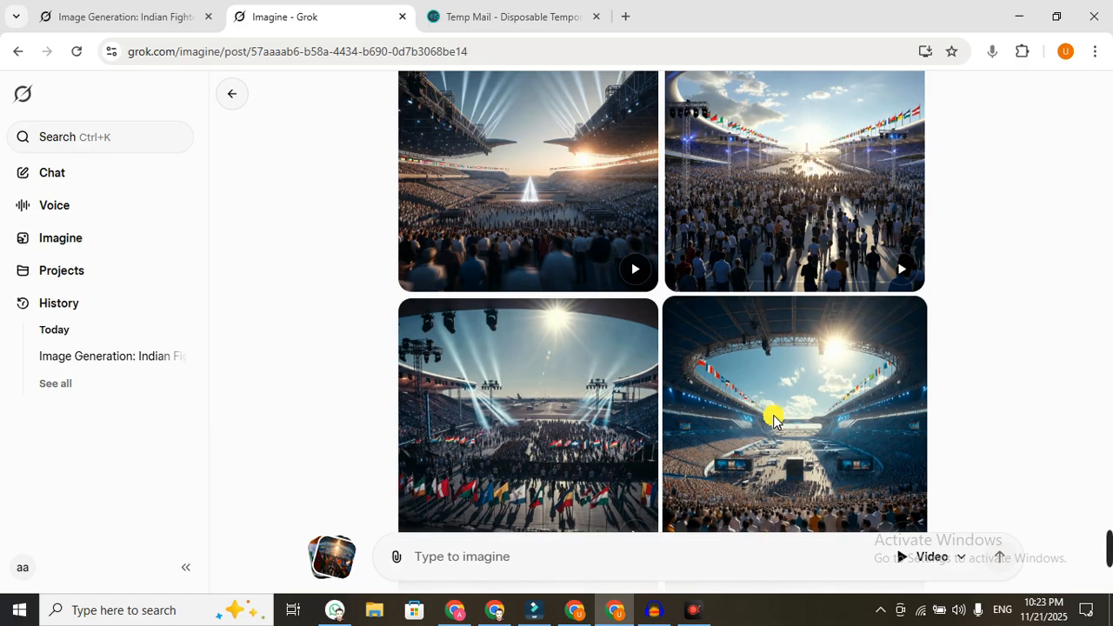
{"action": "scroll", "coordinate": [770, 414], "scroll_direction": "down", "scroll_amount": 1}
{"action": "scroll", "coordinate": [612, 369], "scroll_direction": "up", "scroll_amount": 4}
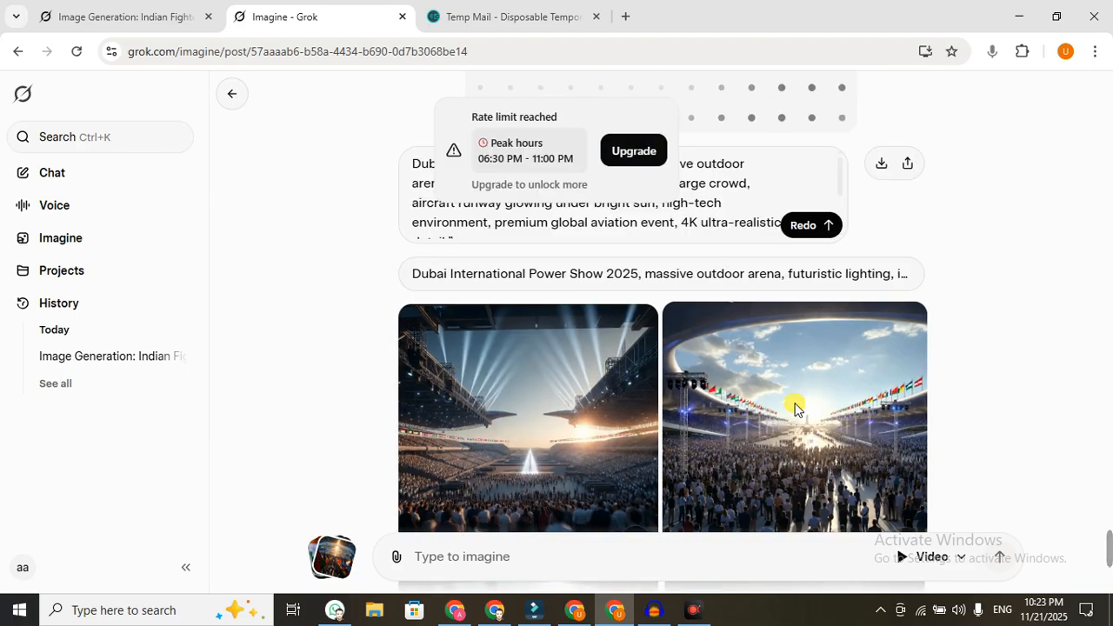
{"action": "scroll", "coordinate": [795, 405], "scroll_direction": "up", "scroll_amount": 4}
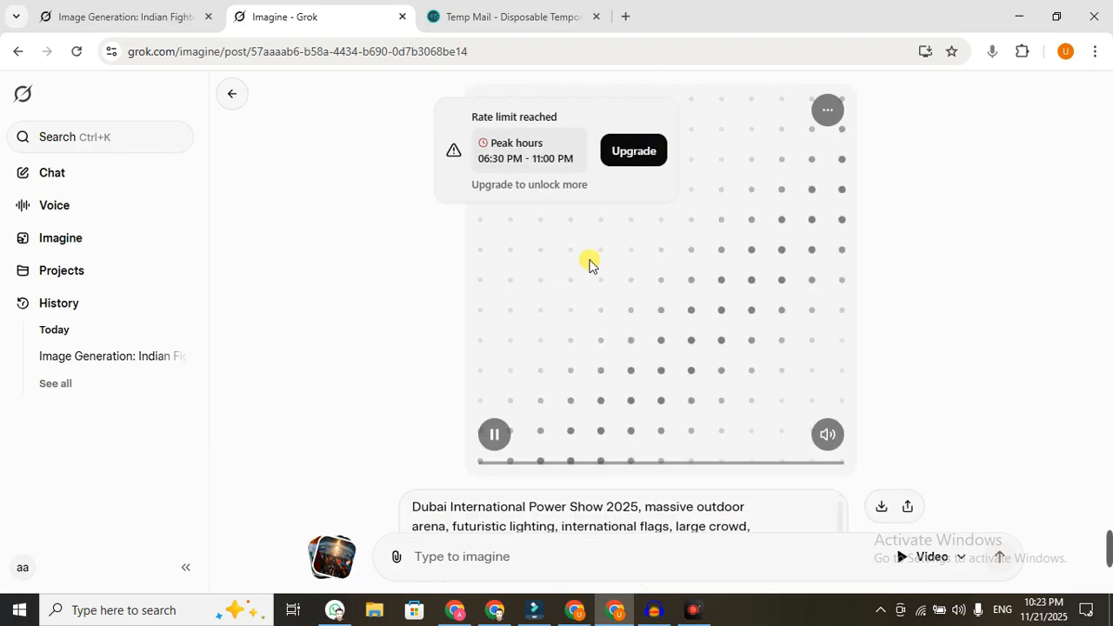
{"action": "scroll", "coordinate": [636, 326], "scroll_direction": "down", "scroll_amount": 3}
- Switch to the other account's Grok Imagine page and generate a video from the Scene 2 HAL Tejas fighter jet prompt with its animation text
{"action": "key", "text": "alt+Tab"}
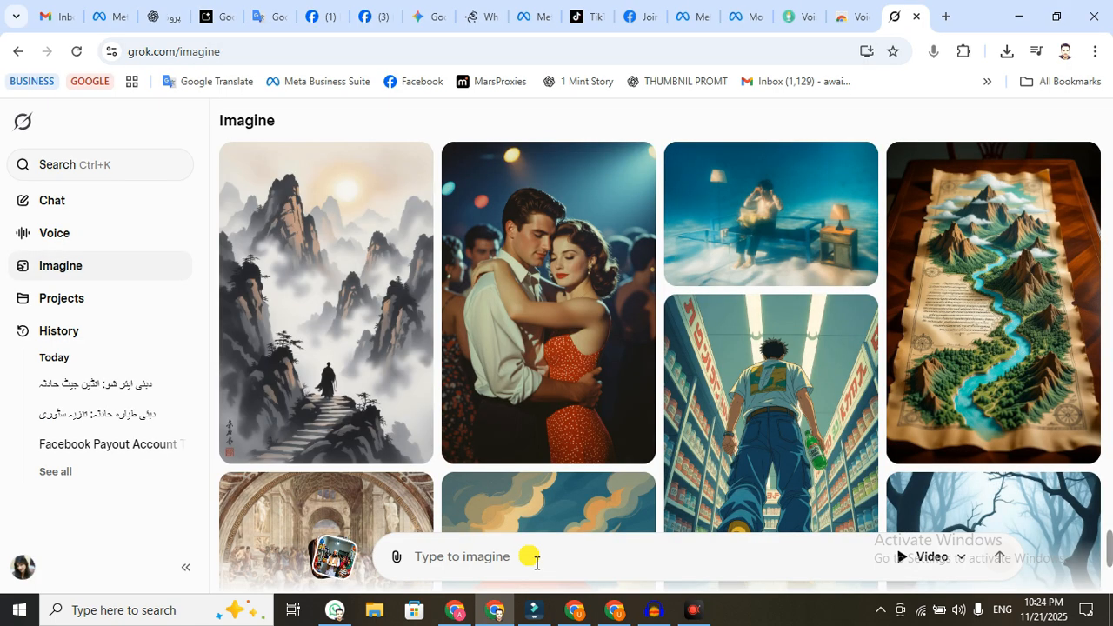
{"action": "left_click", "coordinate": [529, 557]}
{"action": "type", "text": "\"Indian HAL Tejas fighter jet flying over Dubai Power Show, aggressive aerobatic maneuver, sleek blue-grey body, sunlight reflections, dramatic angle, hyper-realistic 4K aviation detail.\" Video Animation: Fast motion tracking shot following Tejas while turning sharply, jet sound intensifying."}
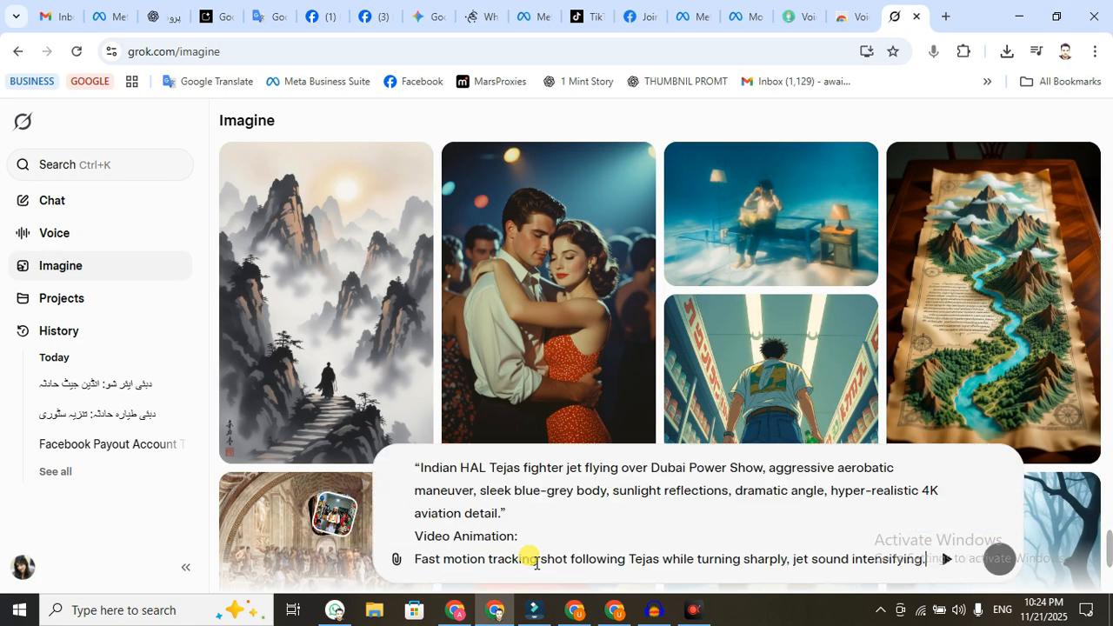
{"action": "left_click", "coordinate": [998, 559]}
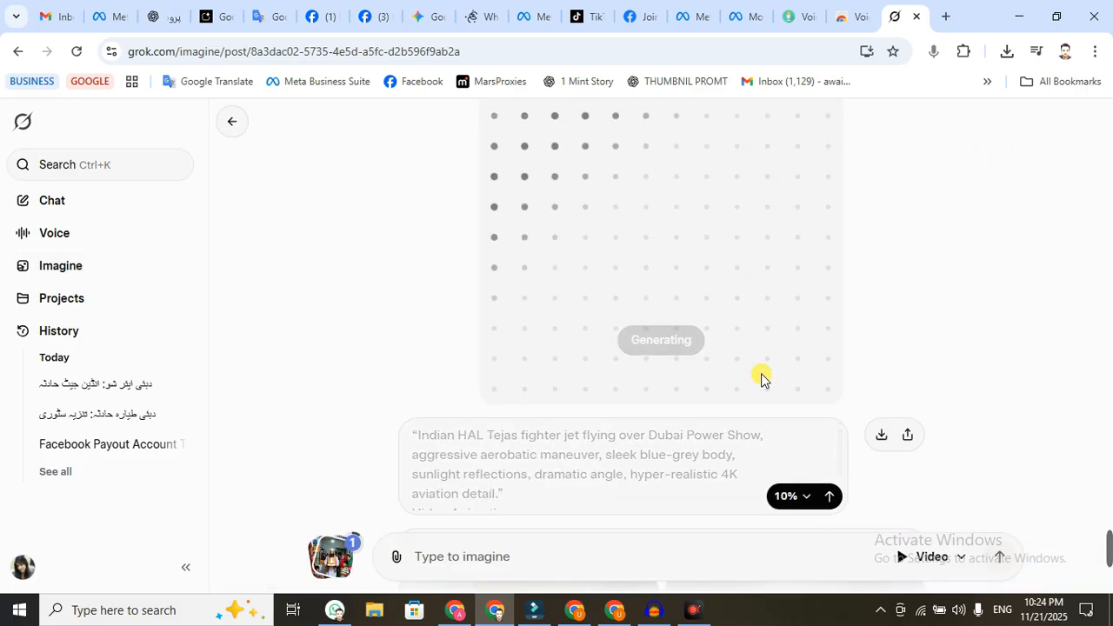
- Check the Scene 1 and Scene 2 prompts in ChatGPT, and review the generated Tejas images and video in Grok
{"action": "key", "text": "ctrl+3"}
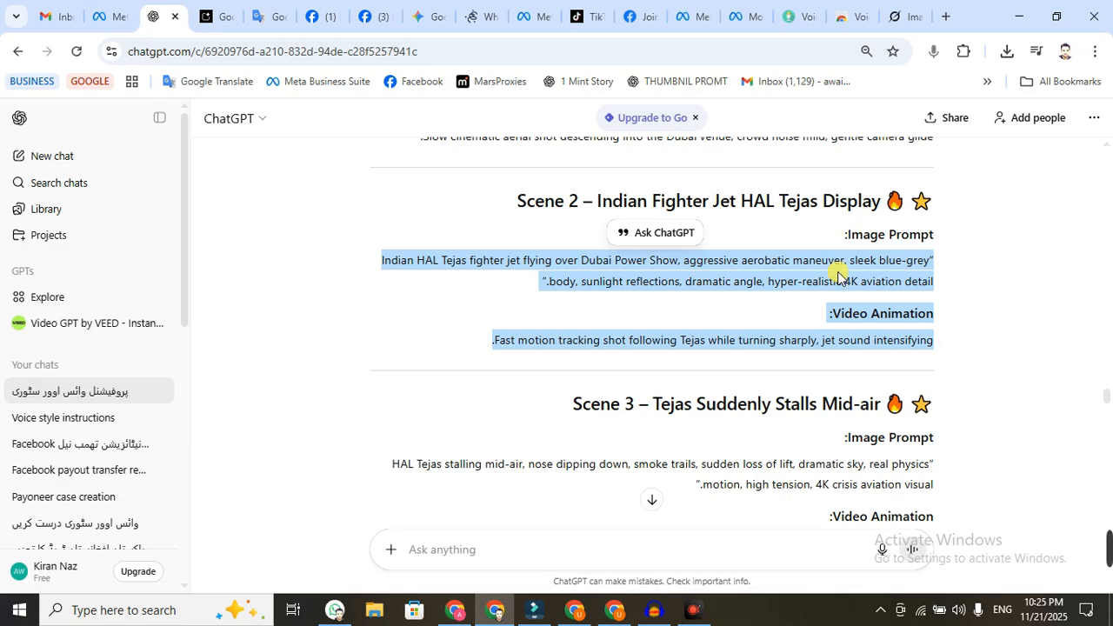
{"action": "left_click", "coordinate": [941, 285]}
{"action": "scroll", "coordinate": [939, 335], "scroll_direction": "up", "scroll_amount": 3}
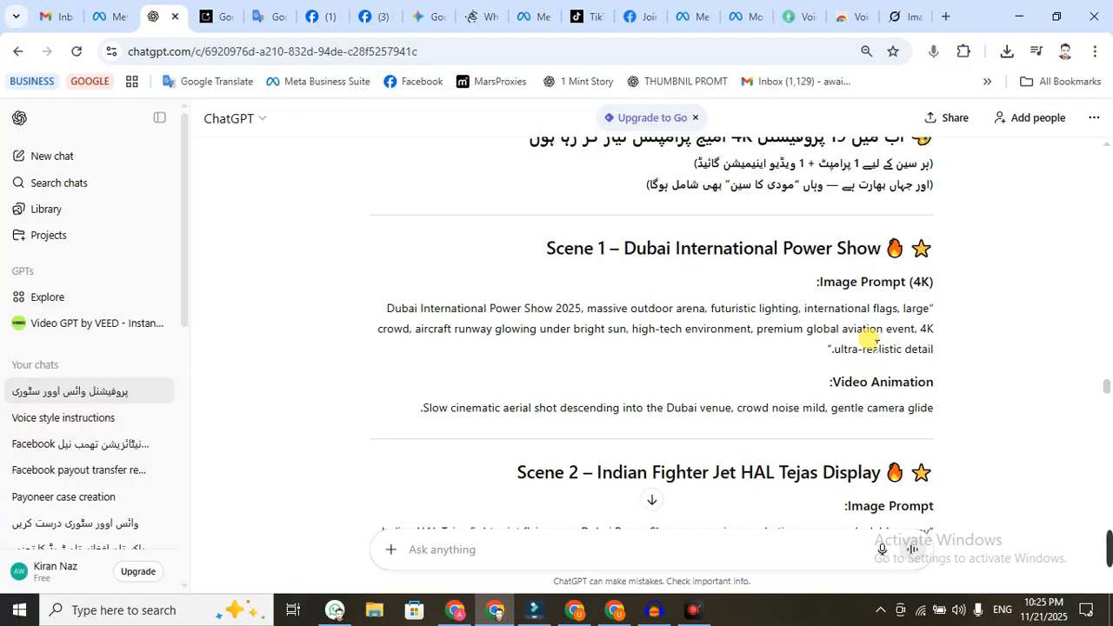
{"action": "left_click", "coordinate": [888, 8]}
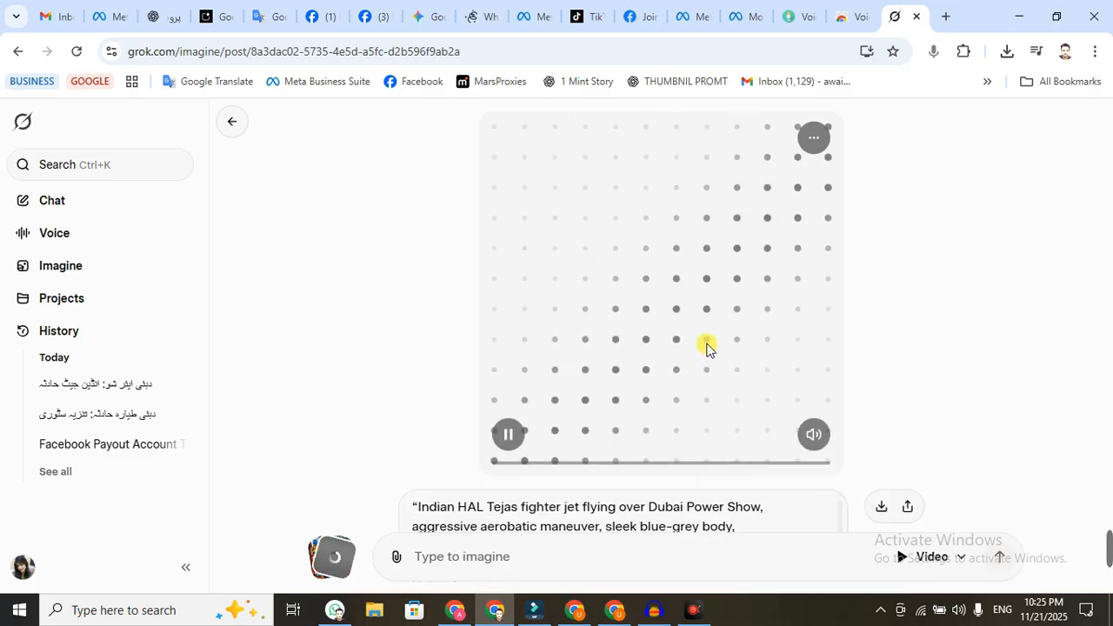
{"action": "scroll", "coordinate": [706, 352], "scroll_direction": "down", "scroll_amount": 4}
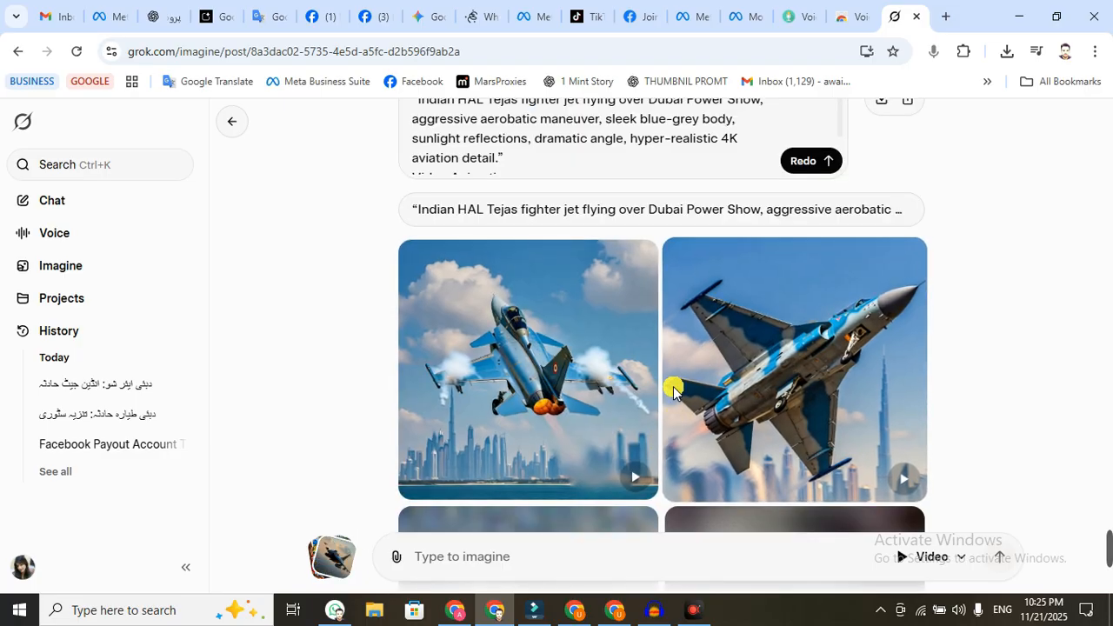
{"action": "scroll", "coordinate": [609, 383], "scroll_direction": "down", "scroll_amount": 2}
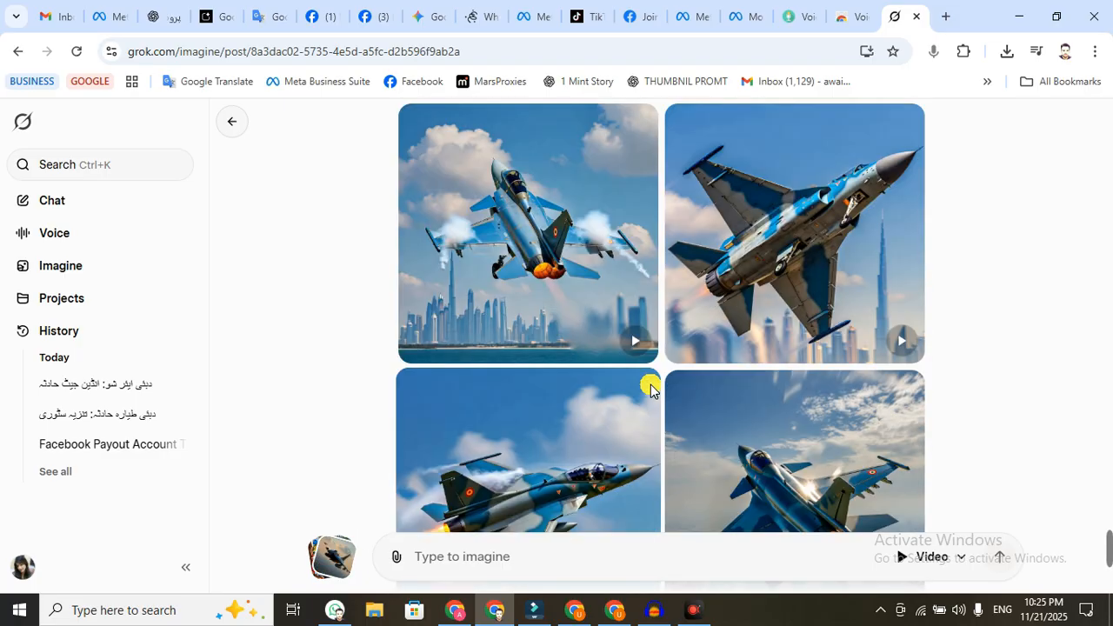
{"action": "scroll", "coordinate": [697, 370], "scroll_direction": "up", "scroll_amount": 6}
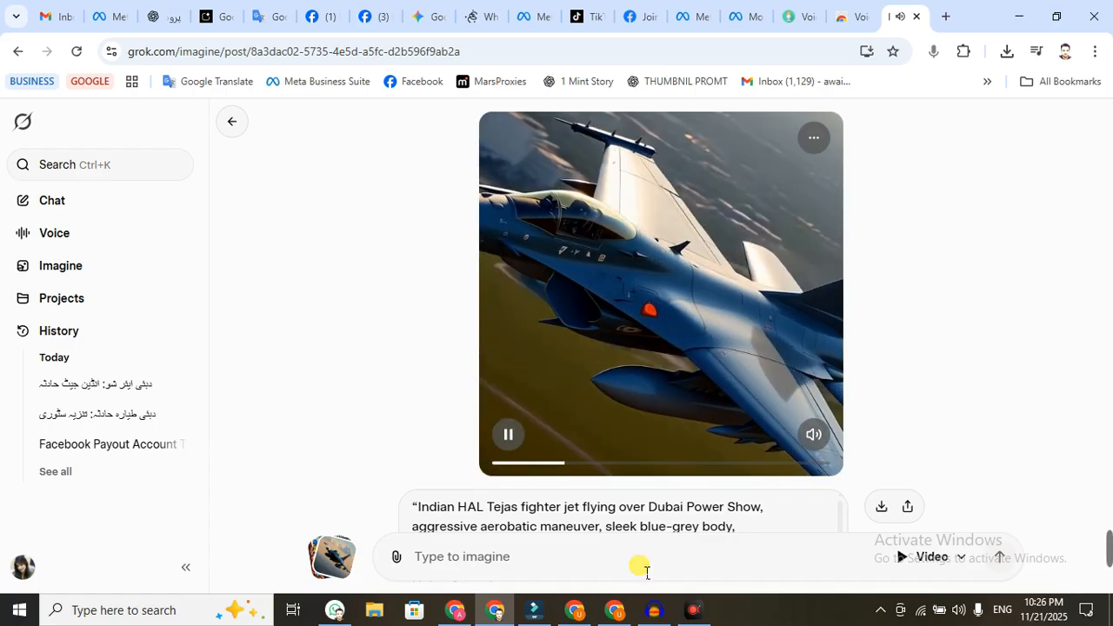
- Highlight the Video Animation texts under Scene 1 and Scene 2 in the ChatGPT chat
{"action": "left_click", "coordinate": [158, 16]}
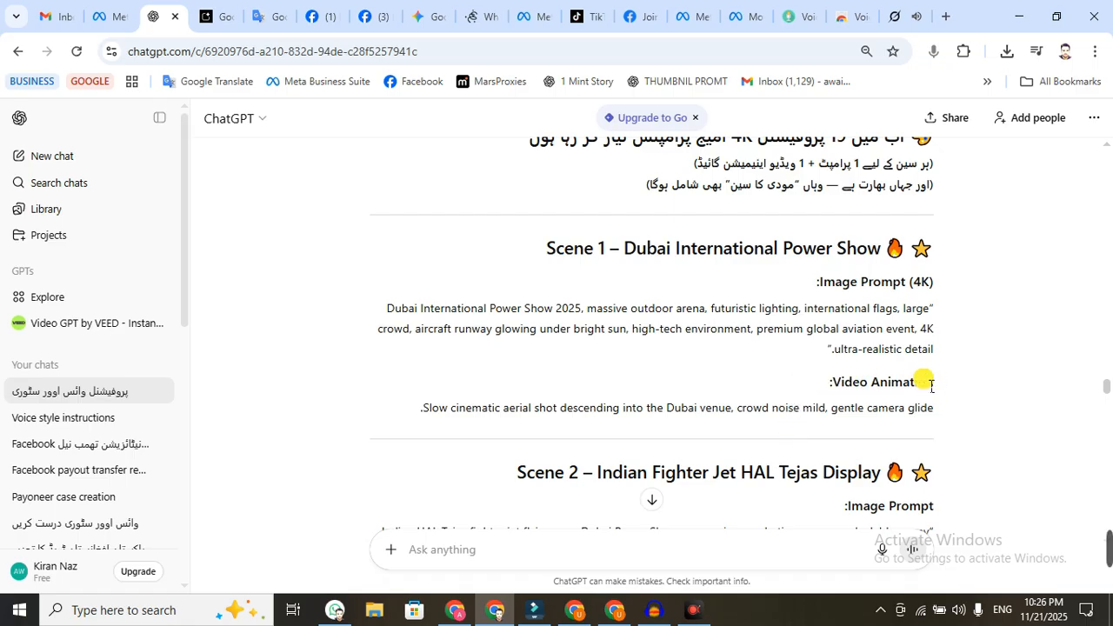
{"action": "left_click_drag", "start_coordinate": [941, 386], "coordinate": [931, 416]}
{"action": "scroll", "coordinate": [927, 420], "scroll_direction": "down", "scroll_amount": 3}
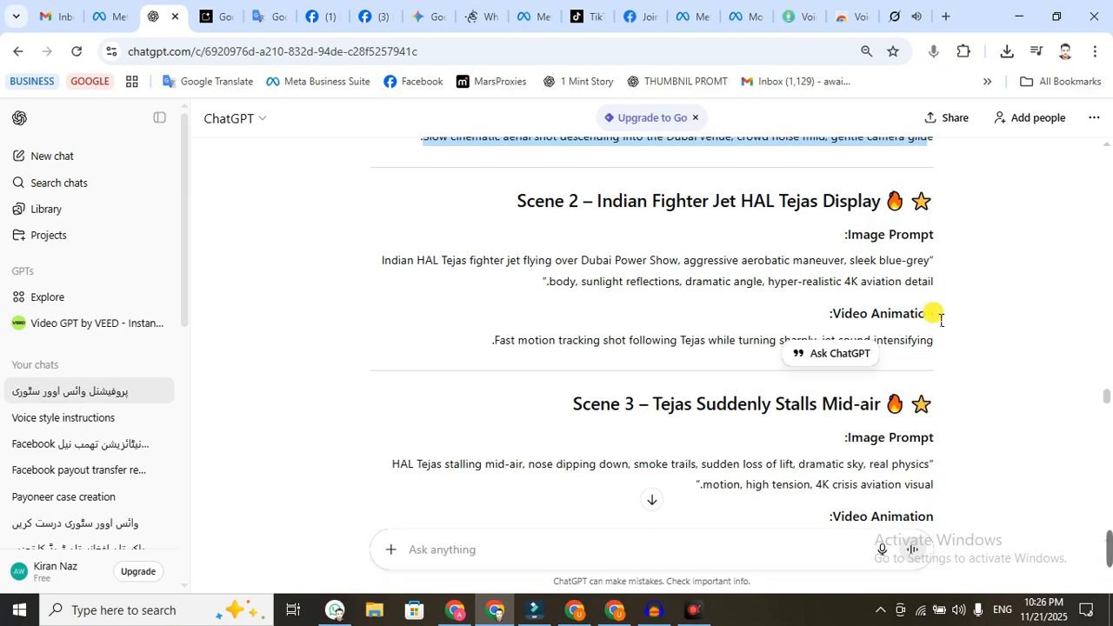
{"action": "left_click_drag", "start_coordinate": [940, 318], "coordinate": [943, 372]}
- Return to Grok and download the generated Tejas fighter jet video
{"action": "left_click", "coordinate": [904, 16]}
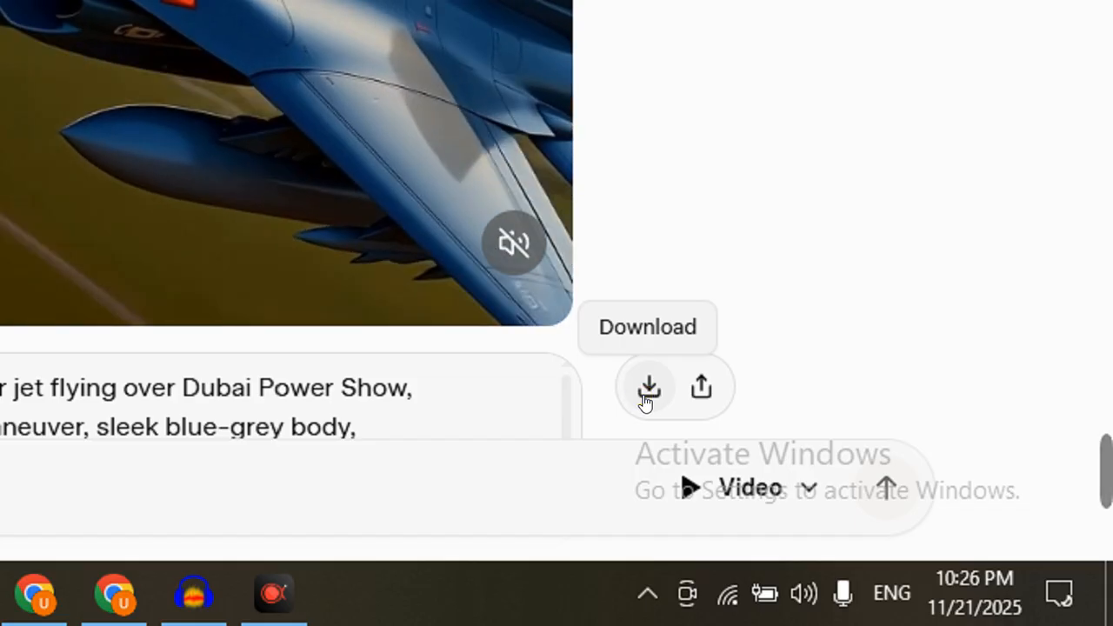
{"action": "left_click", "coordinate": [648, 388]}
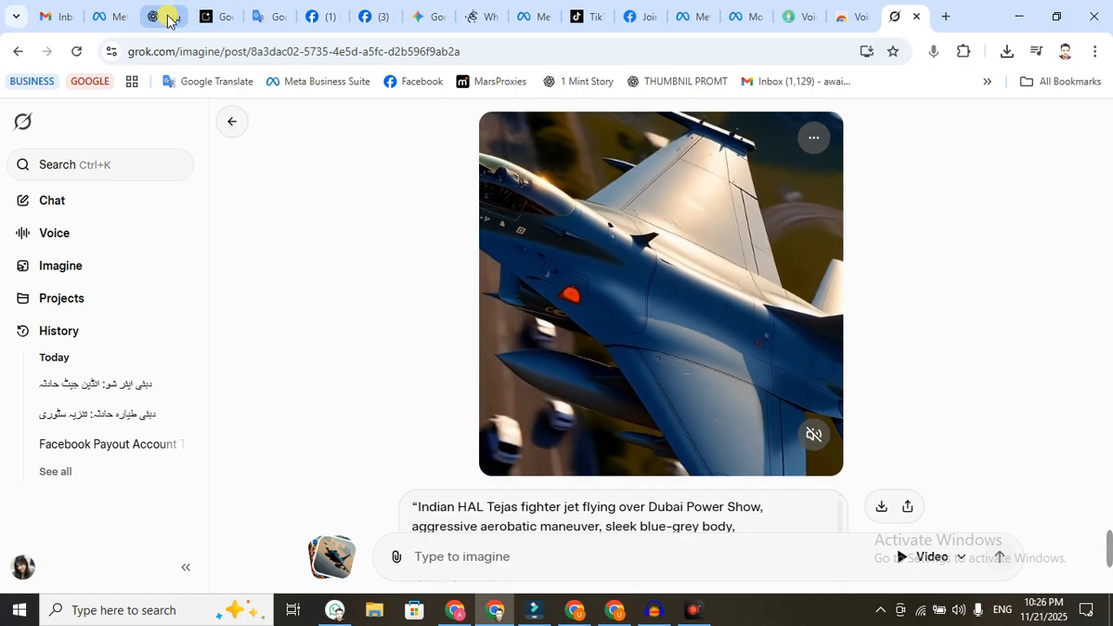
- Copy the Scene 4 – Jet Becomes Uncontrollable image prompt and animation text from ChatGPT and submit it in Grok as a video prompt
{"action": "left_click", "coordinate": [169, 14]}
{"action": "scroll", "coordinate": [987, 422], "scroll_direction": "down", "scroll_amount": 3}
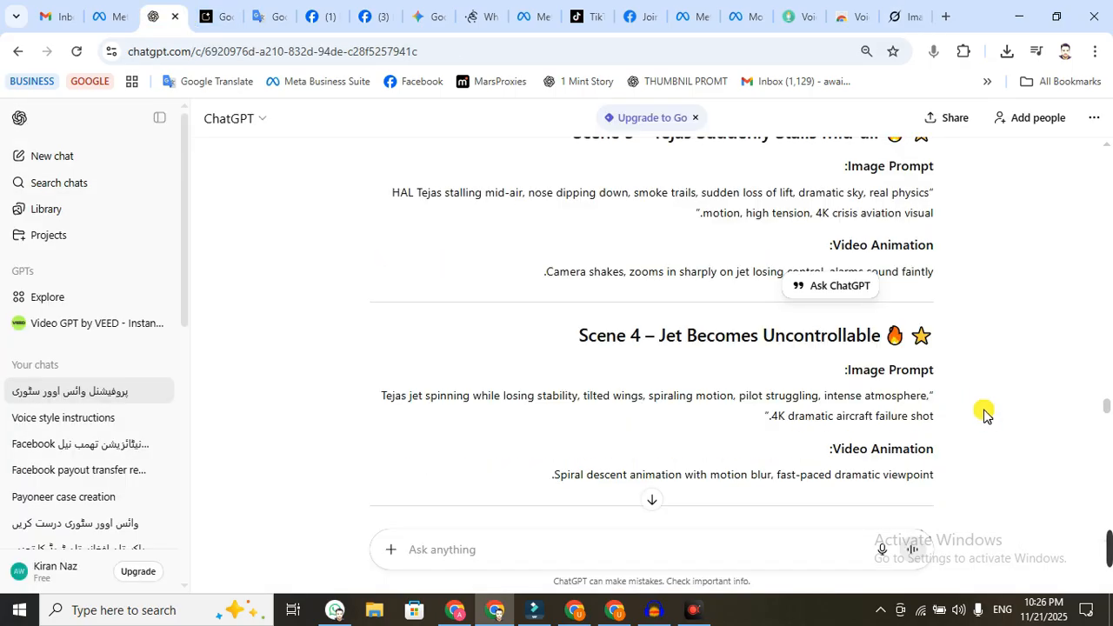
{"action": "key", "text": "ctrl+9"}
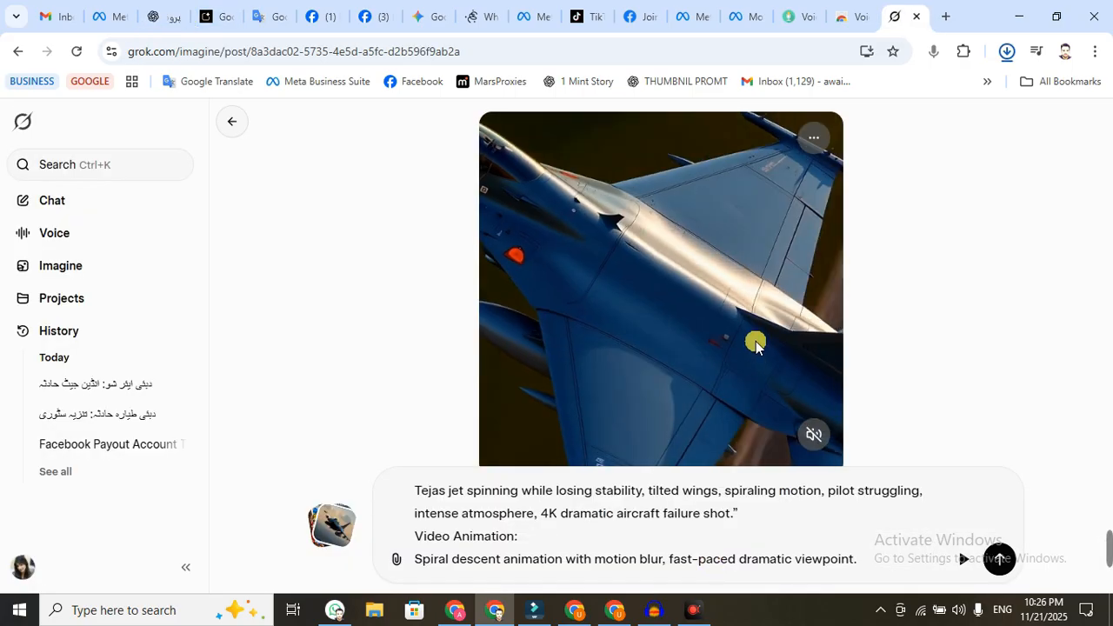
{"action": "scroll", "coordinate": [750, 326], "scroll_direction": "down", "scroll_amount": 10}
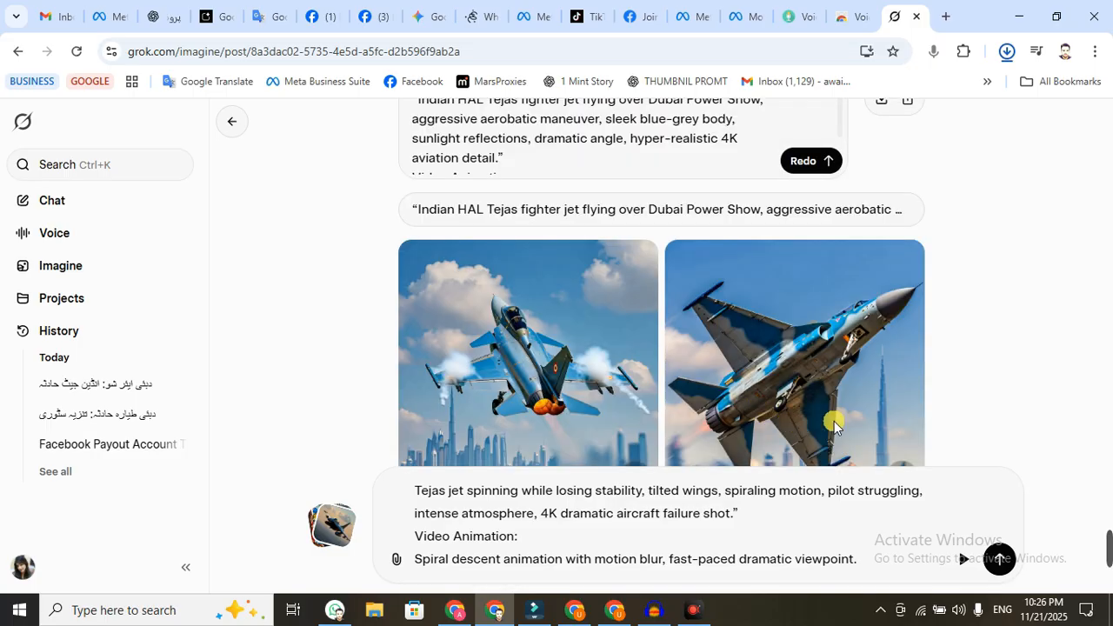
{"action": "scroll", "coordinate": [731, 348], "scroll_direction": "up", "scroll_amount": 5}
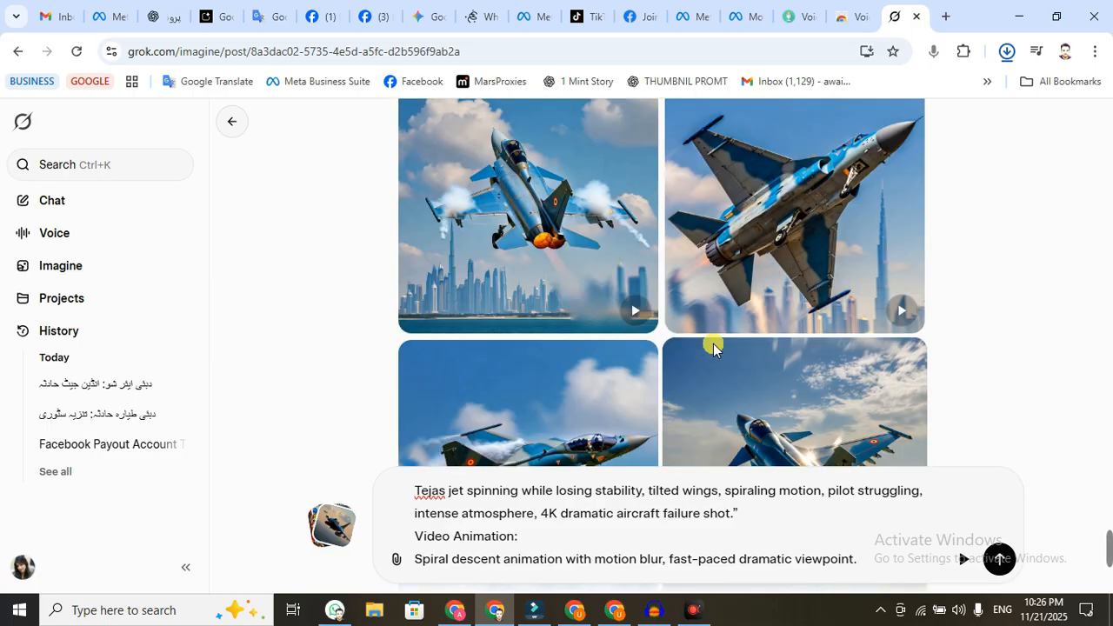
{"action": "scroll", "coordinate": [713, 346], "scroll_direction": "up", "scroll_amount": 3}
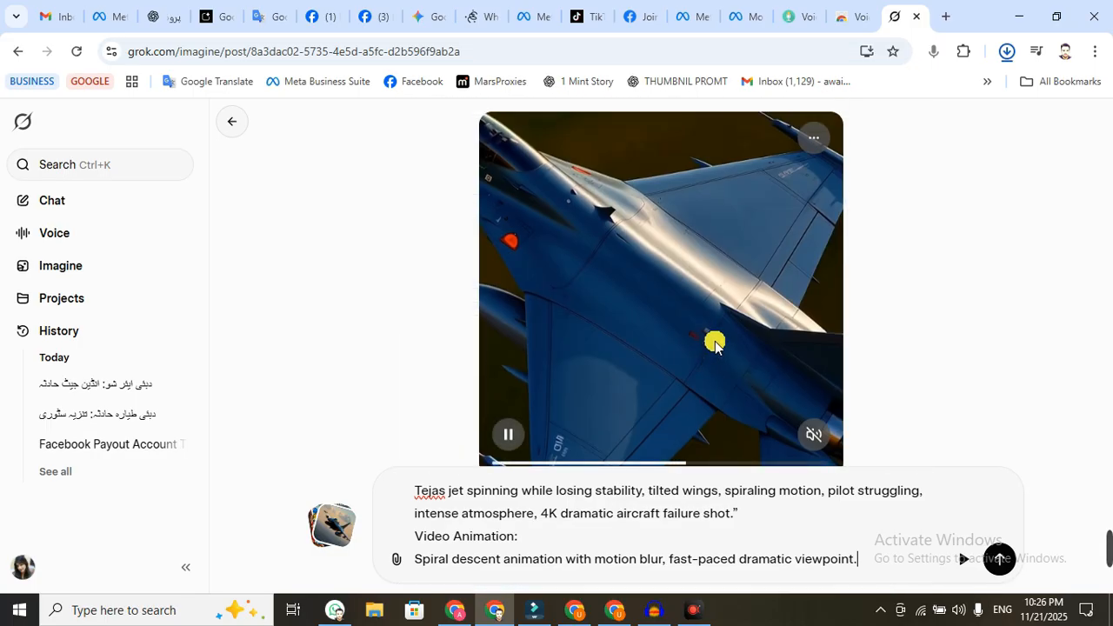
{"action": "key", "text": "Return"}
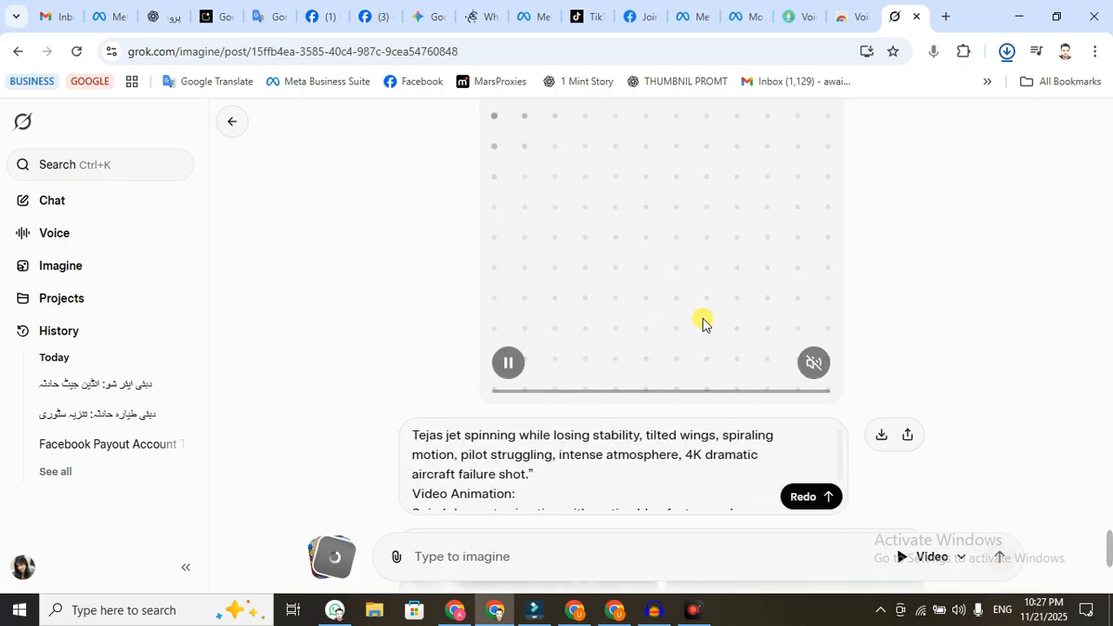
- Review the generated spinning jet images and make a video from the white-winged jet with its landing gear down
{"action": "scroll", "coordinate": [698, 299], "scroll_direction": "down", "scroll_amount": 5}
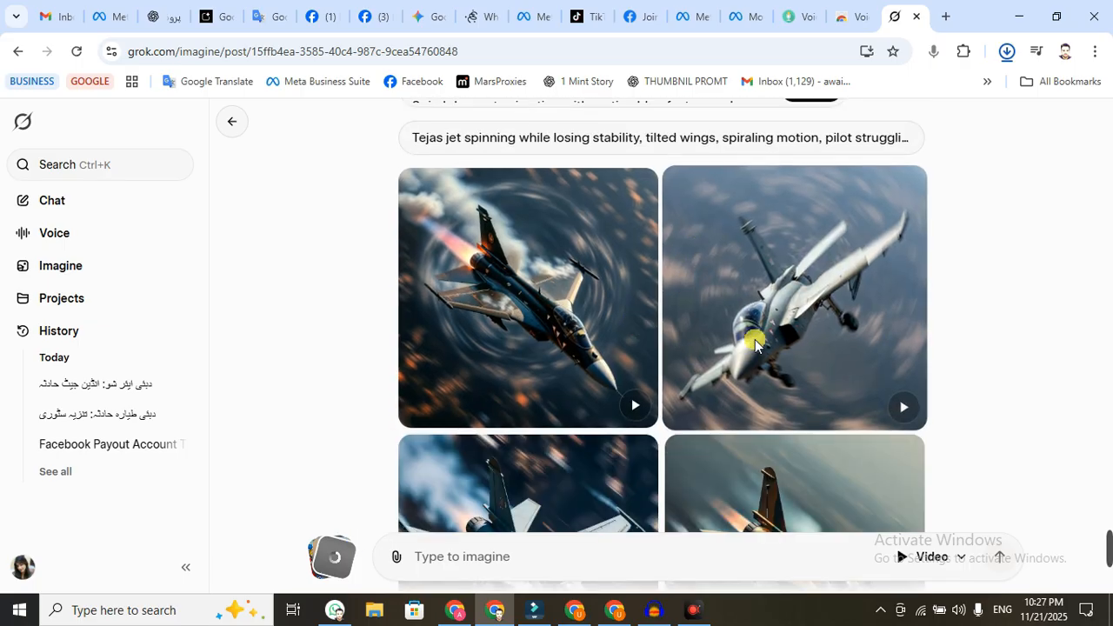
{"action": "scroll", "coordinate": [748, 348], "scroll_direction": "down", "scroll_amount": 2}
{"action": "scroll", "coordinate": [745, 360], "scroll_direction": "up", "scroll_amount": 5}
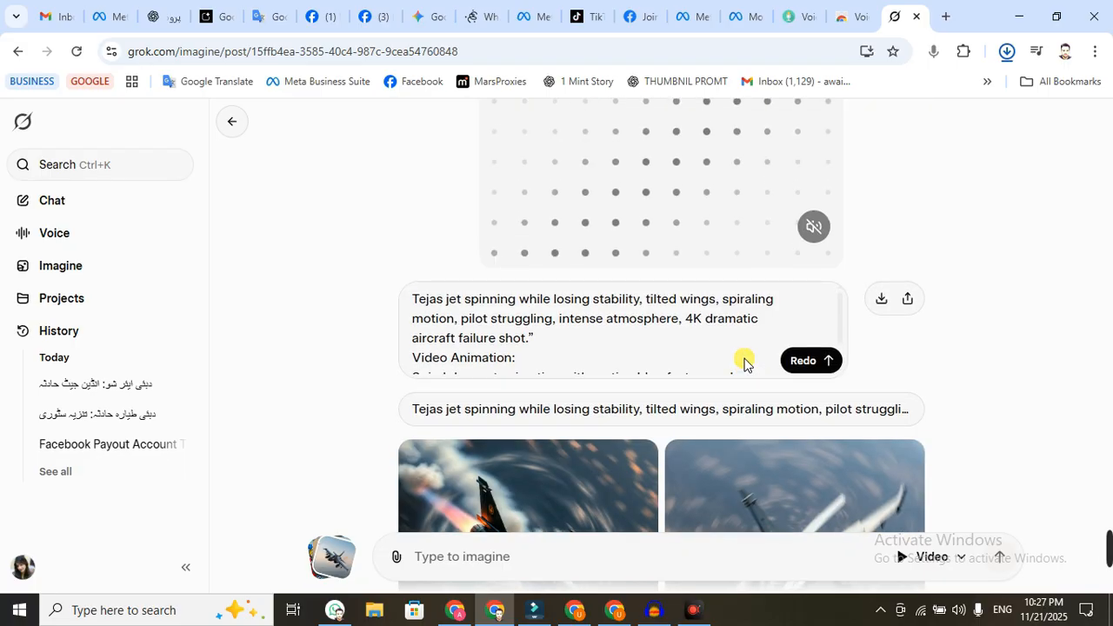
{"action": "scroll", "coordinate": [743, 363], "scroll_direction": "down", "scroll_amount": 8}
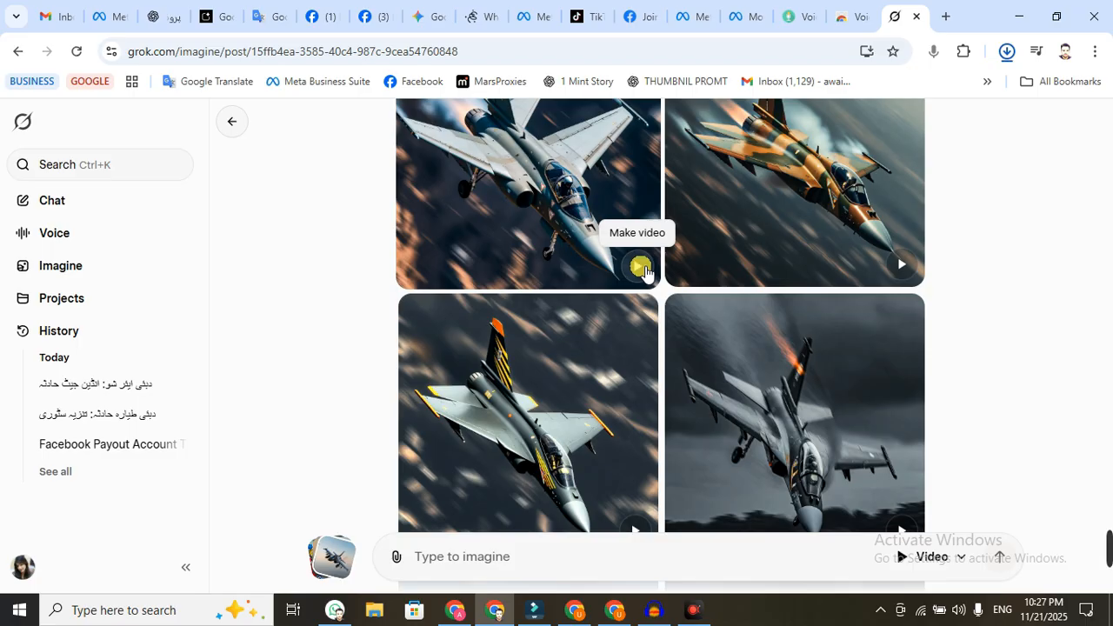
{"action": "left_click", "coordinate": [641, 267]}
{"action": "scroll", "coordinate": [641, 269], "scroll_direction": "up", "scroll_amount": 10}
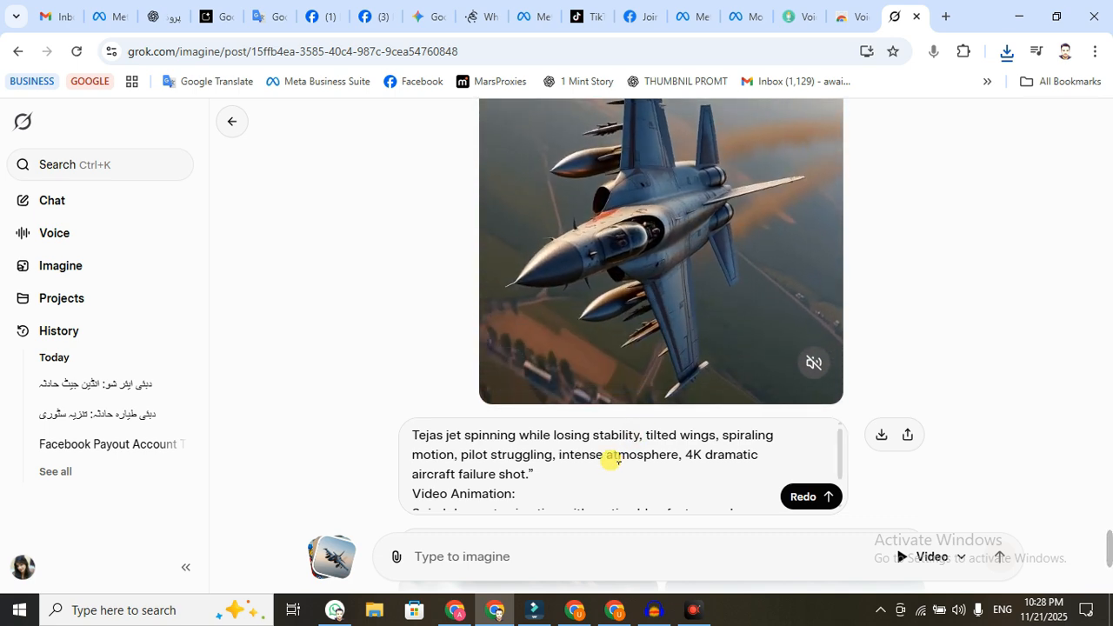
- Pause the spinning jet video in Grok, then switch to Filmora and open the Downloads folder for importing media
{"action": "scroll", "coordinate": [574, 487], "scroll_direction": "down", "scroll_amount": 2}
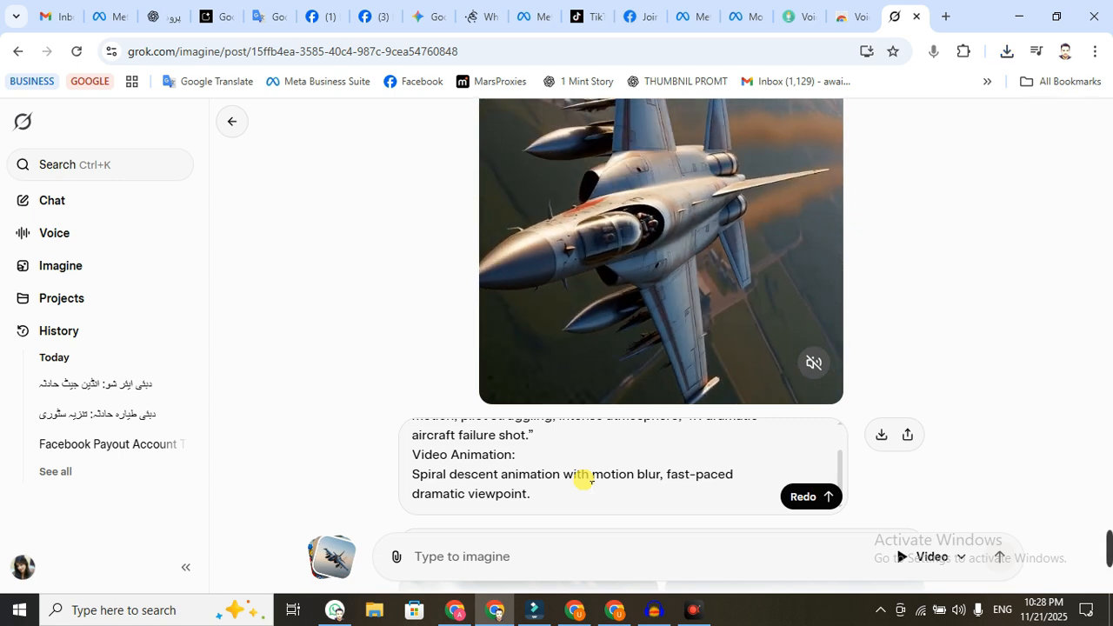
{"action": "left_click", "coordinate": [508, 364]}
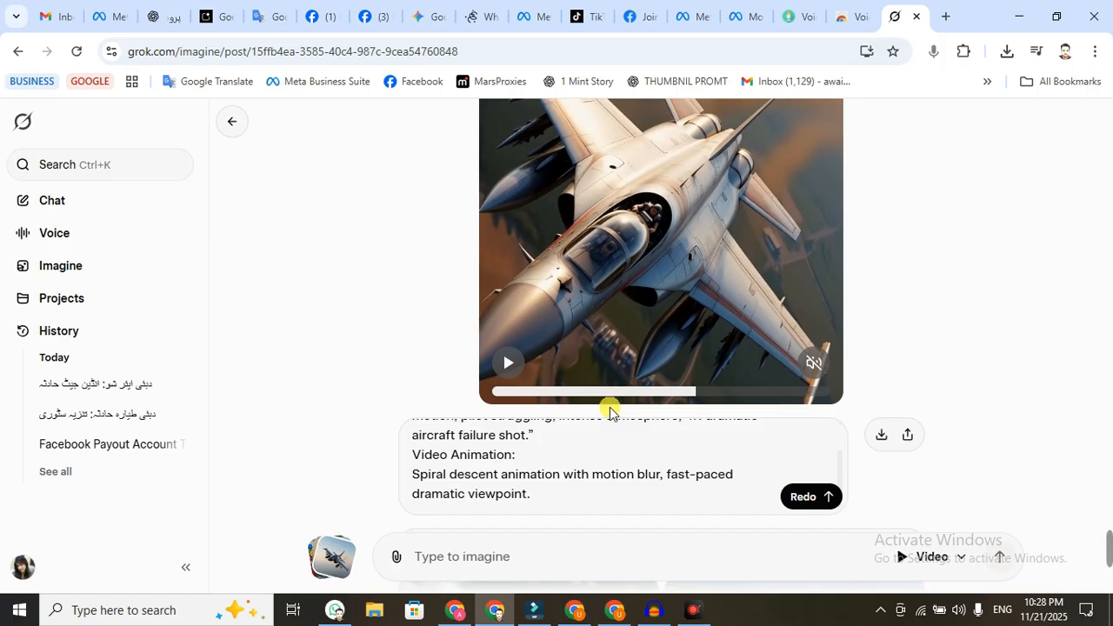
{"action": "left_click", "coordinate": [535, 612]}
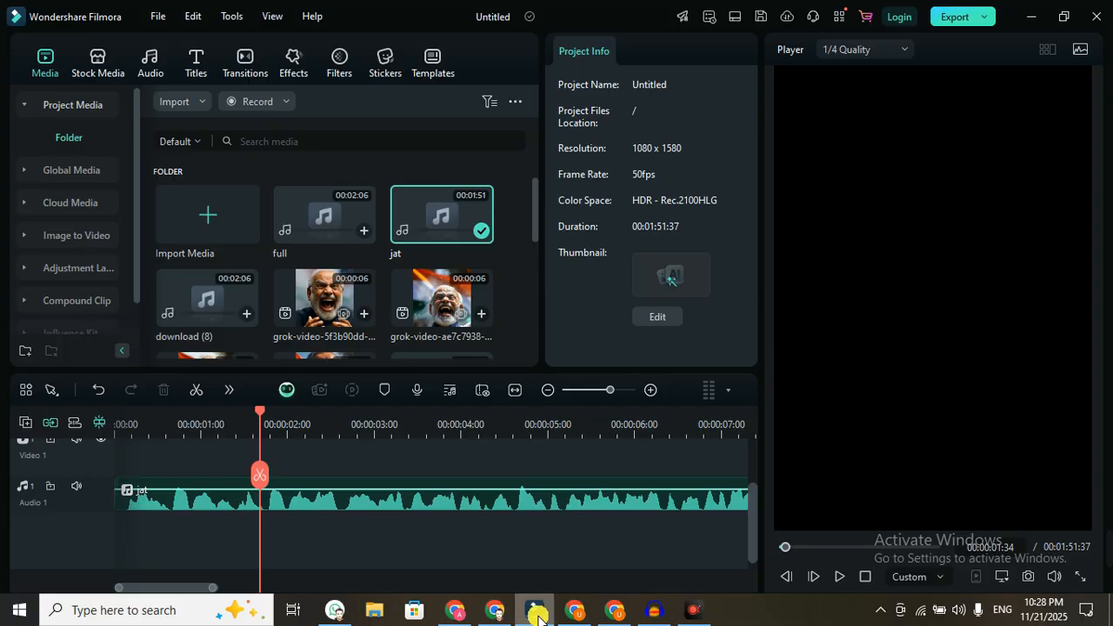
{"action": "left_click", "coordinate": [515, 294]}
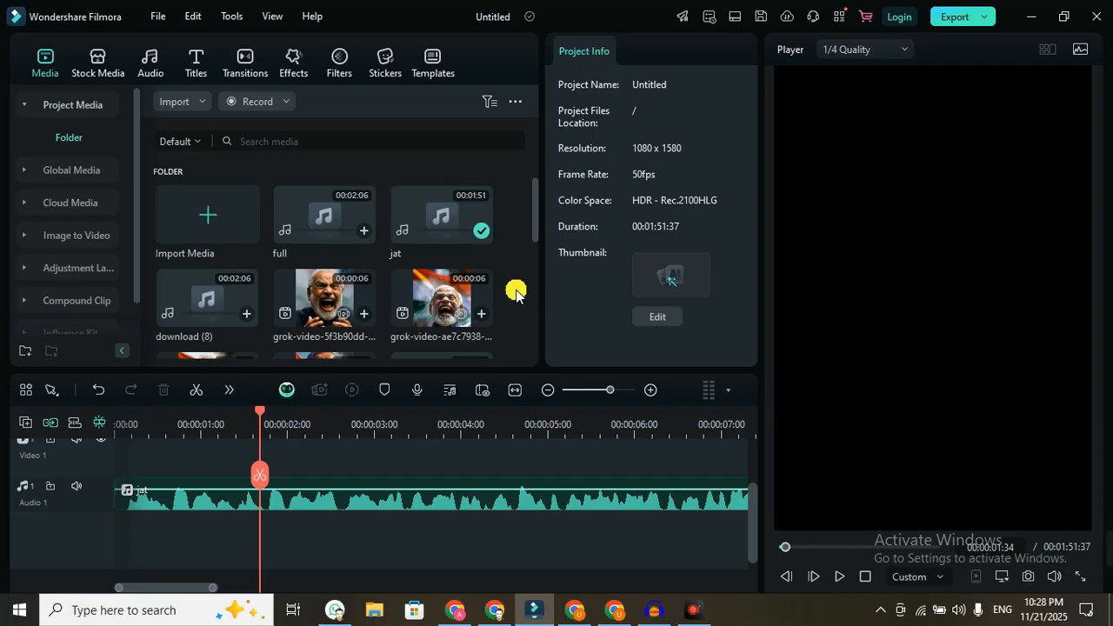
{"action": "double_click", "coordinate": [515, 293]}
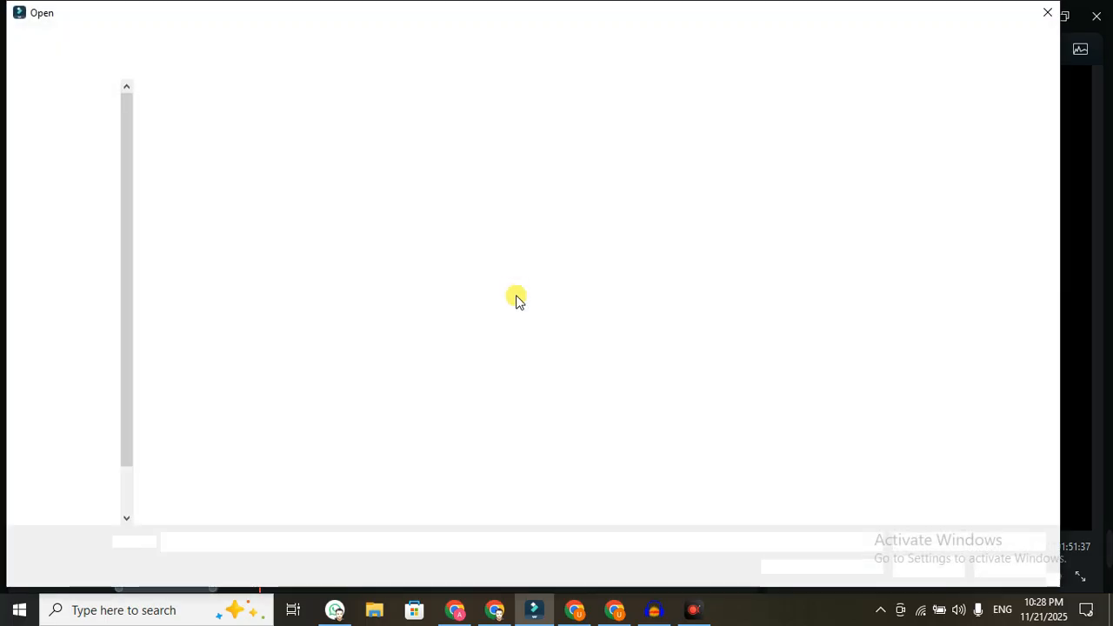
{"action": "scroll", "coordinate": [87, 365], "scroll_direction": "up", "scroll_amount": 4}
{"action": "left_click", "coordinate": [70, 142]}
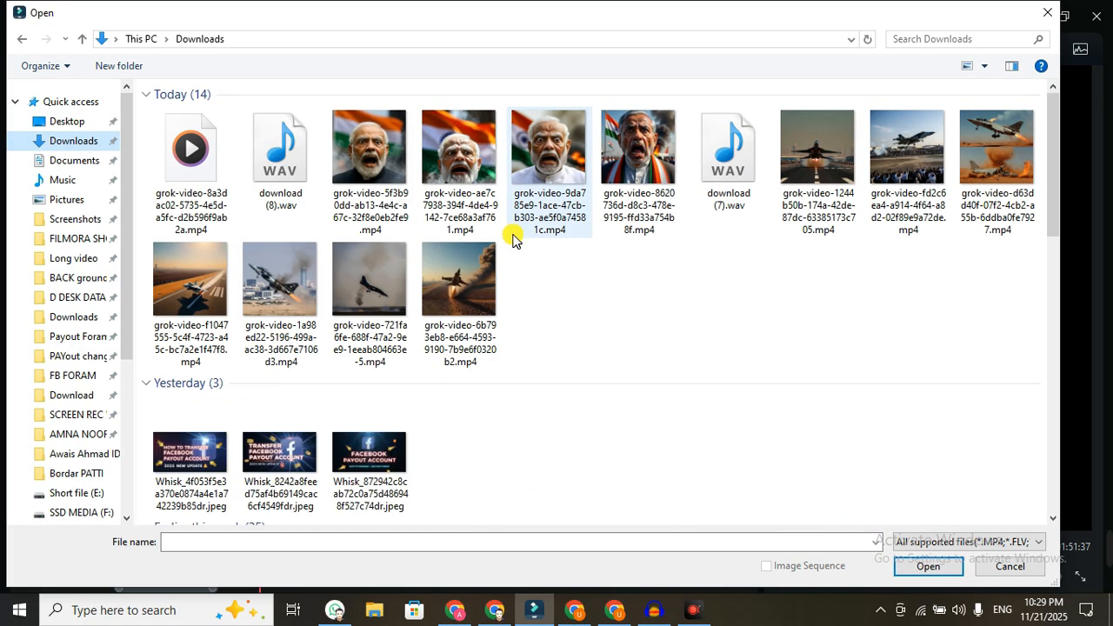
- Return to Grok, download the spinning jet video, and switch back to Filmora
{"action": "key", "text": "alt+Tab"}
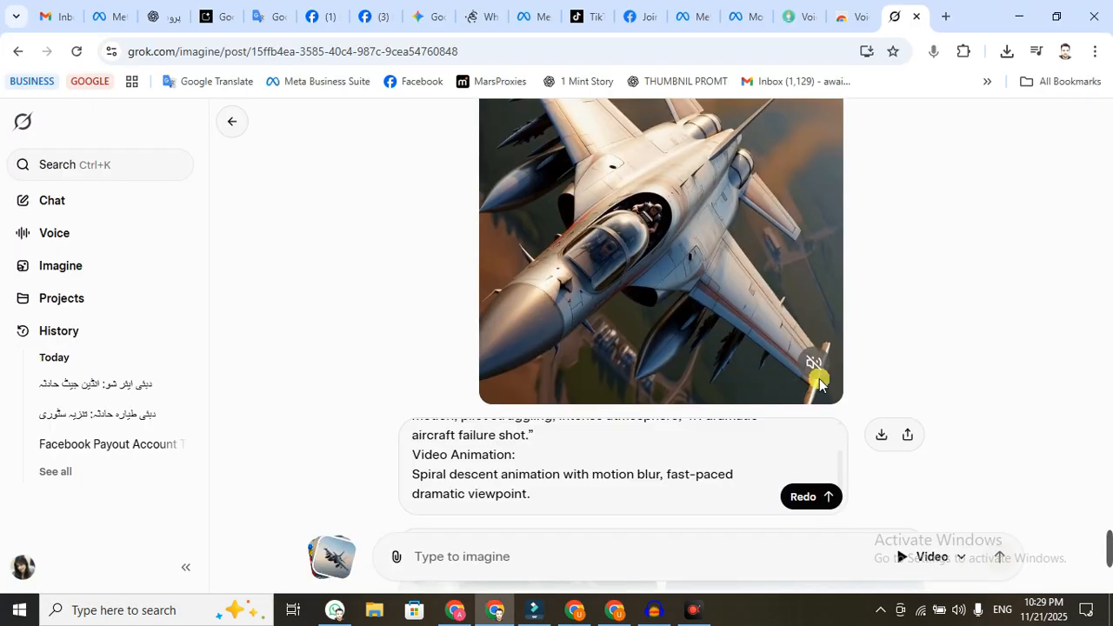
{"action": "left_click", "coordinate": [881, 436]}
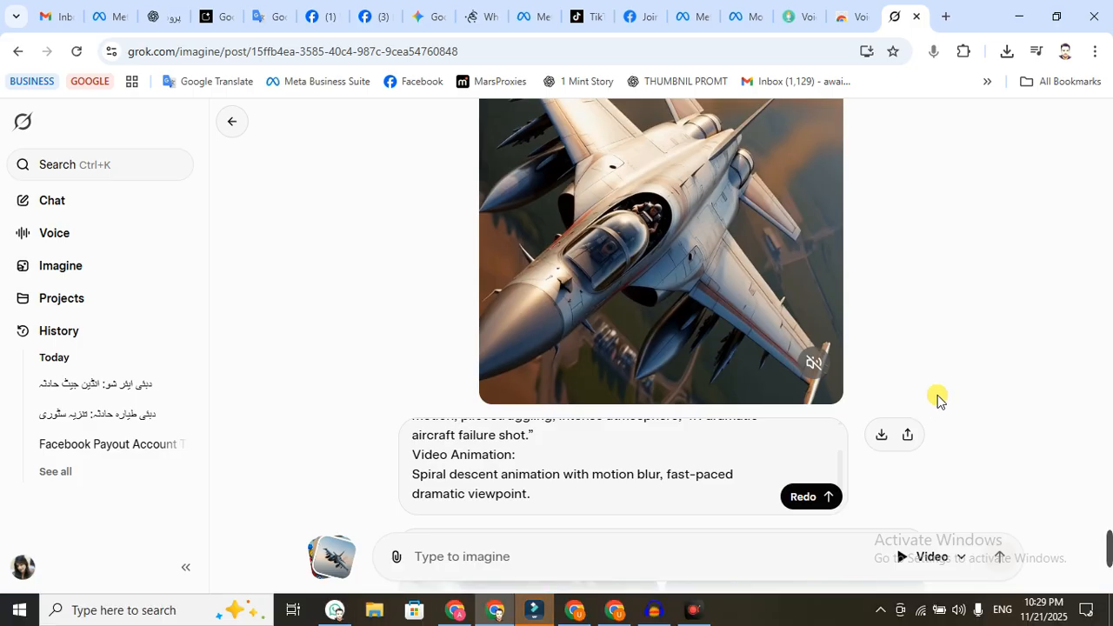
{"action": "left_click", "coordinate": [534, 610]}
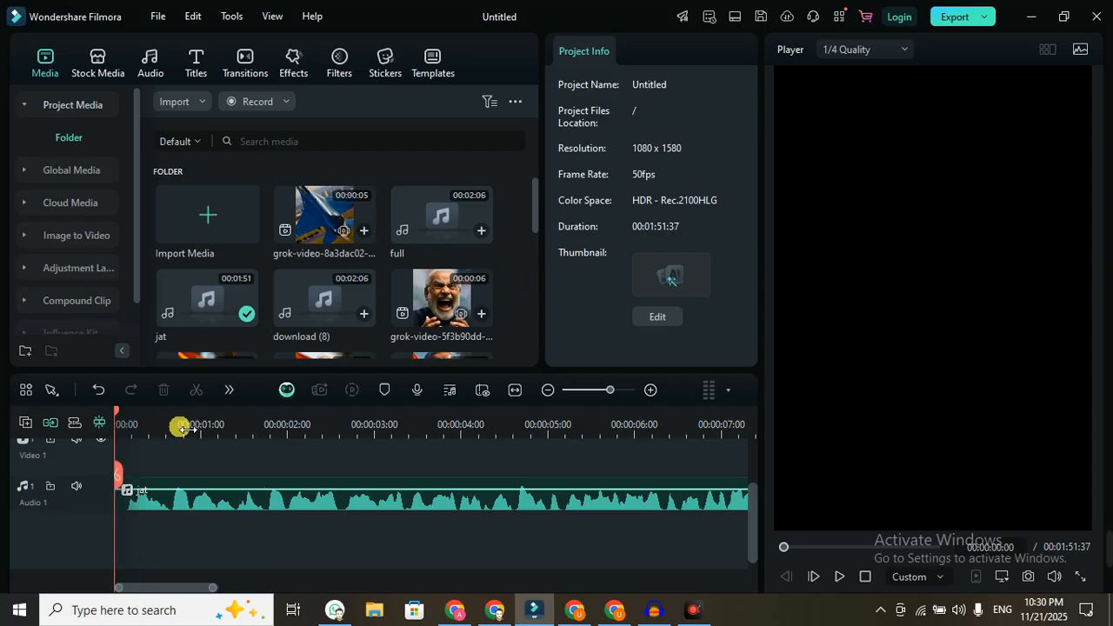
- Place the grok-video-8a3dac02 clip at the start of the Video 1 track above the voice-over and adjust its audio volume
{"action": "key", "text": "space"}
{"action": "key", "text": "space"}
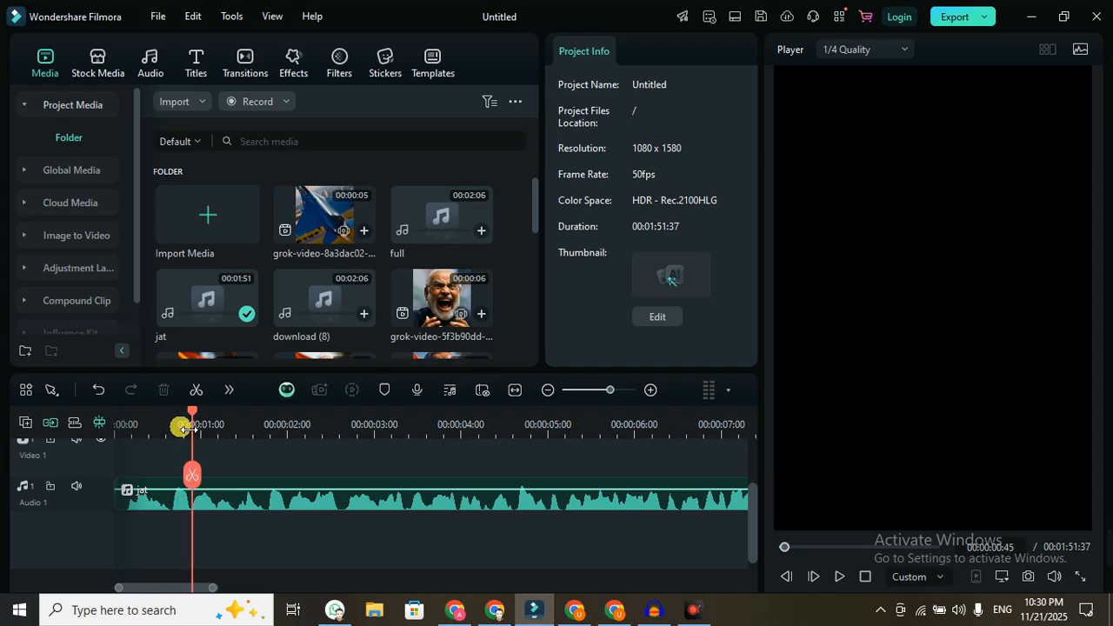
{"action": "left_click_drag", "start_coordinate": [319, 210], "coordinate": [559, 474]}
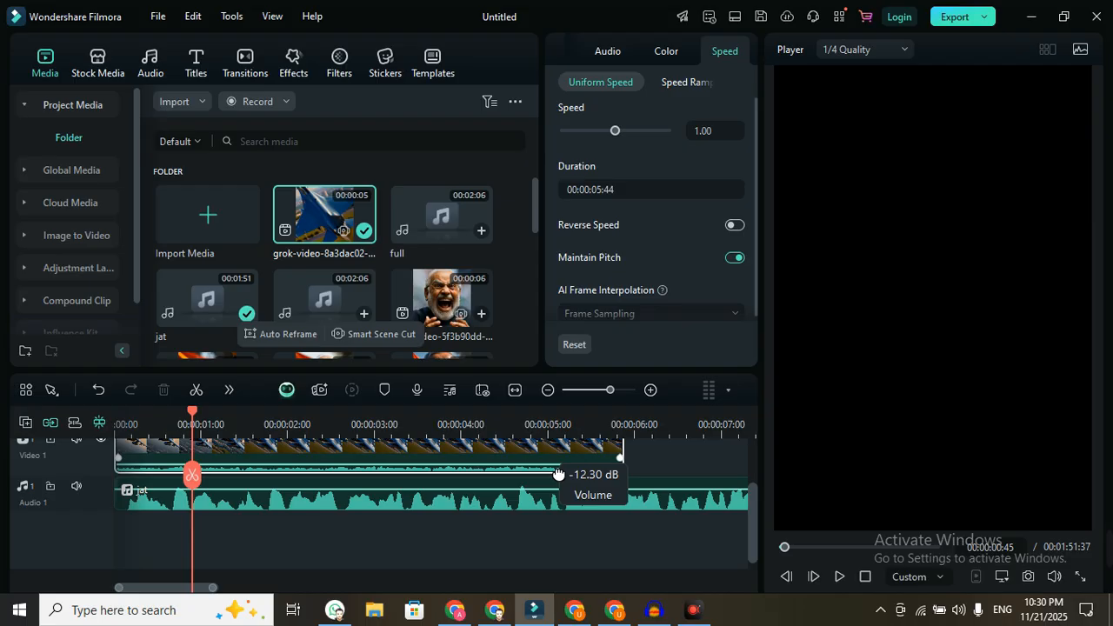
{"action": "left_click_drag", "start_coordinate": [558, 474], "coordinate": [560, 475]}
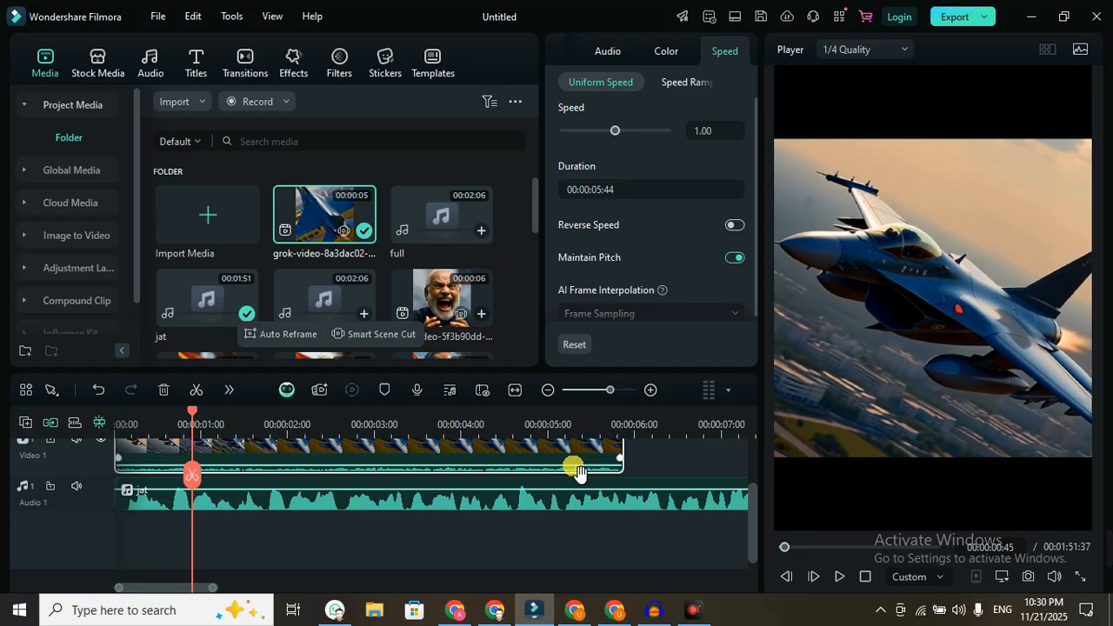
- Examine the custom aspect ratio and resolution in the project settings, then close them without changes
{"action": "left_click", "coordinate": [688, 530]}
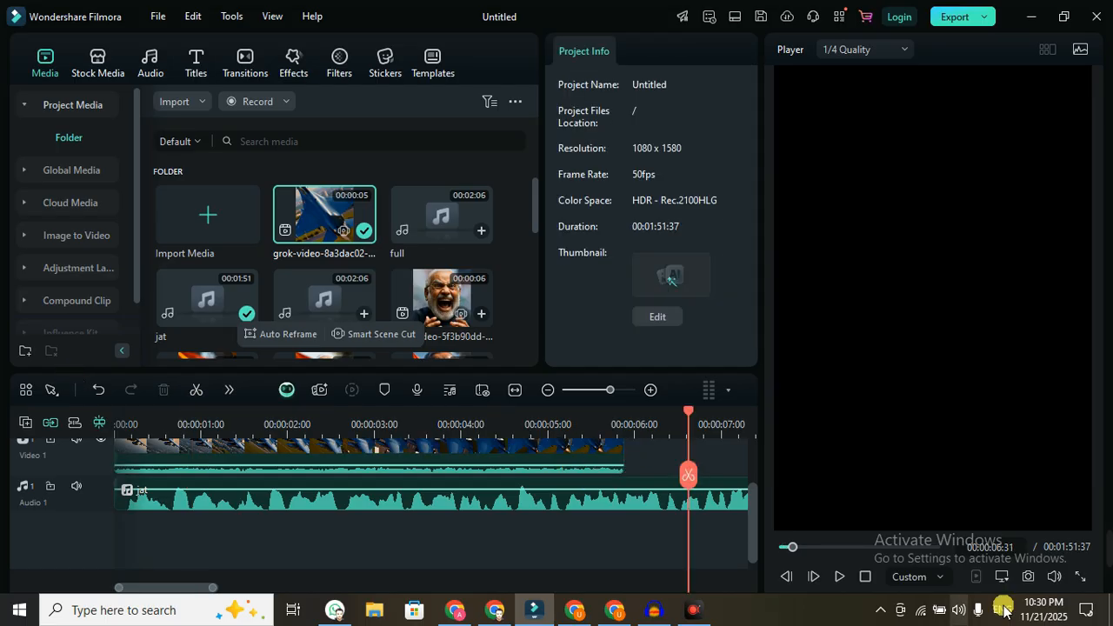
{"action": "left_click", "coordinate": [869, 548]}
{"action": "left_click", "coordinate": [931, 574]}
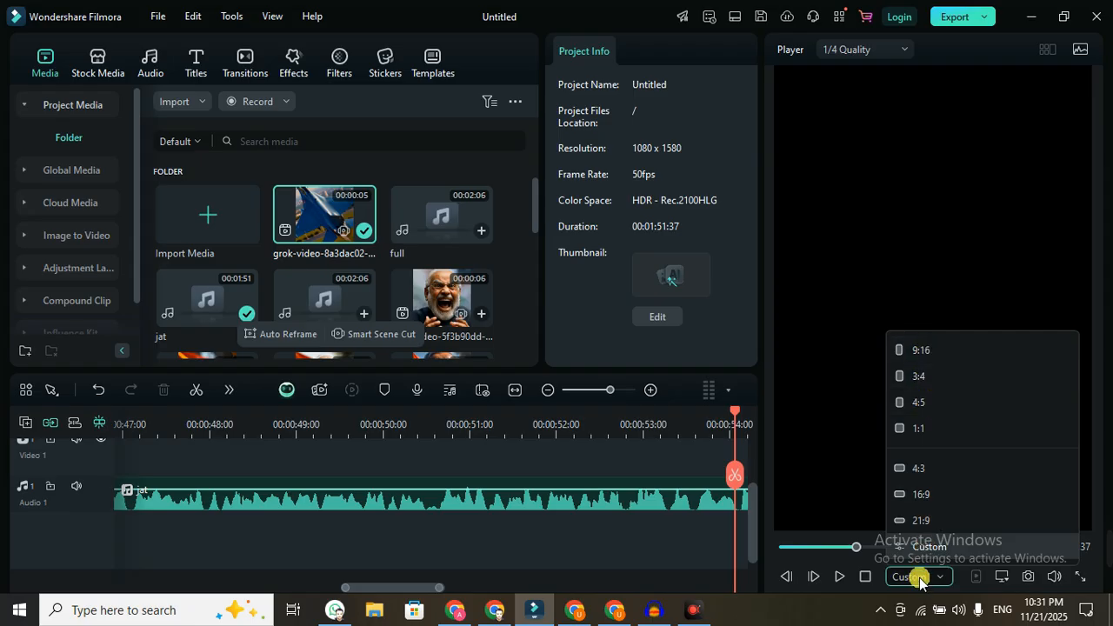
{"action": "left_click", "coordinate": [920, 546]}
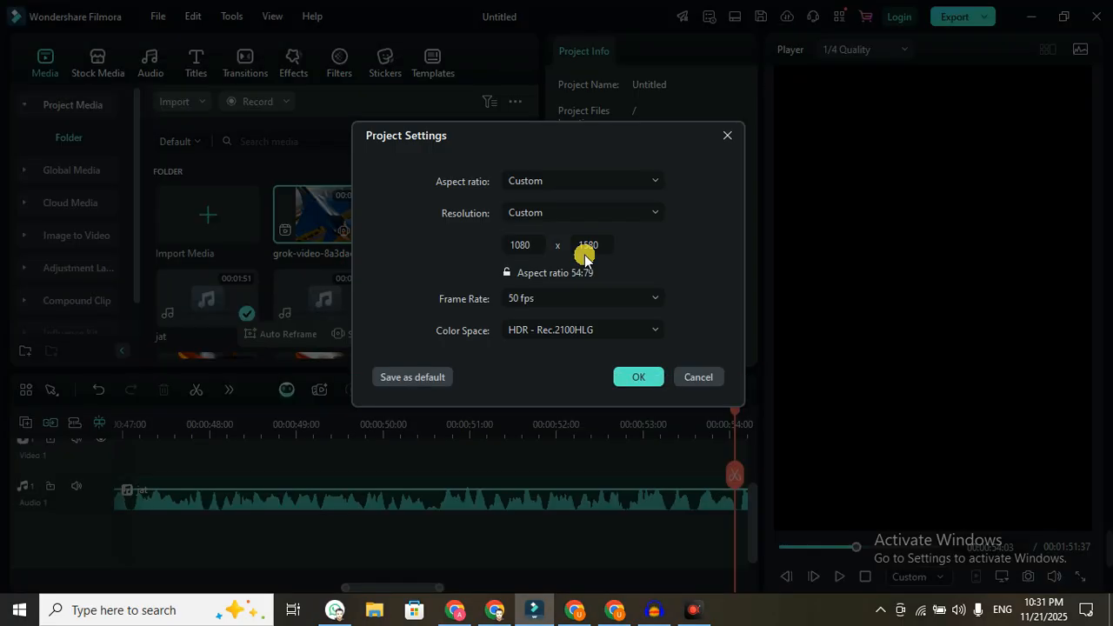
{"action": "left_click", "coordinate": [727, 135]}
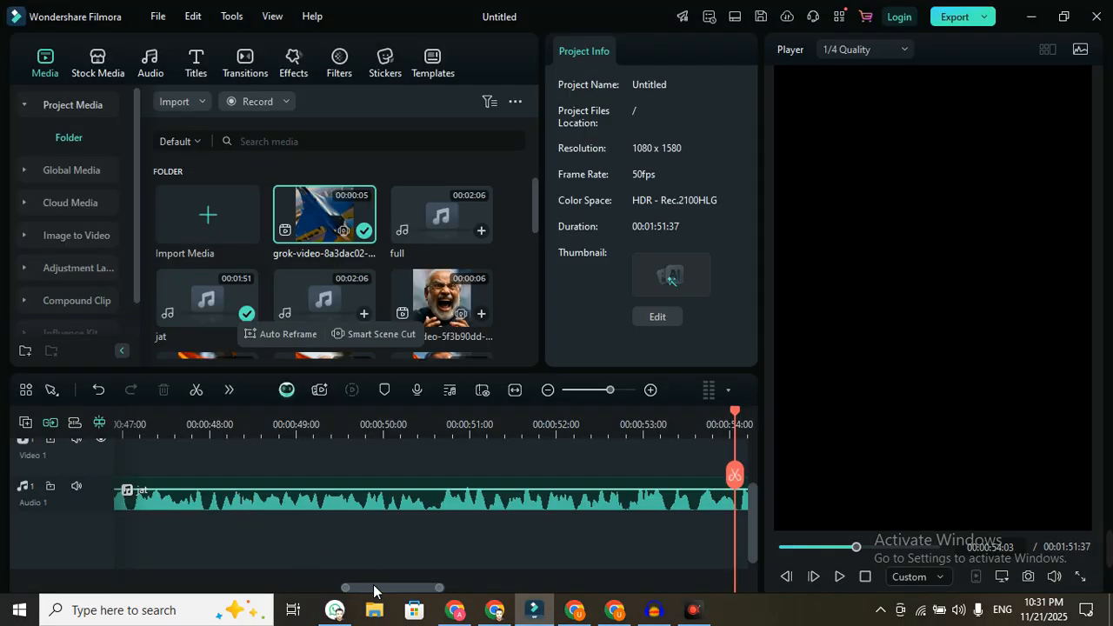
- Return to the timeline start and overlay the 1080 1580 Patti image on a new track above the jet clip
{"action": "left_click_drag", "start_coordinate": [372, 589], "coordinate": [148, 587]}
{"action": "left_click", "coordinate": [324, 424]}
{"action": "scroll", "coordinate": [459, 287], "scroll_direction": "down", "scroll_amount": 3}
{"action": "scroll", "coordinate": [459, 293], "scroll_direction": "down", "scroll_amount": 5}
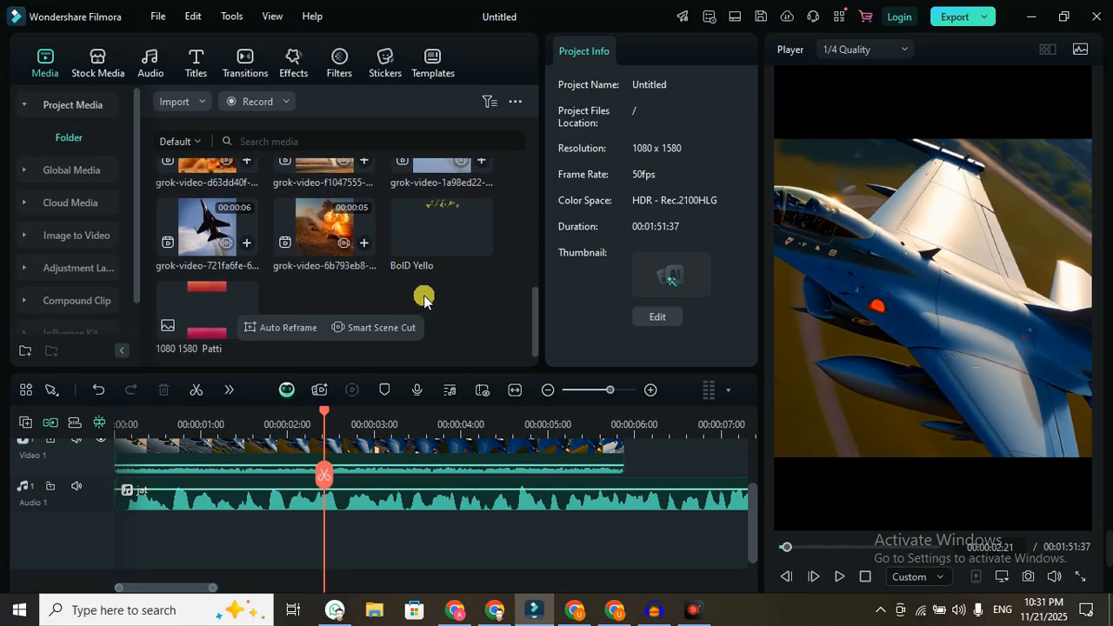
{"action": "left_click_drag", "start_coordinate": [164, 340], "coordinate": [428, 521]}
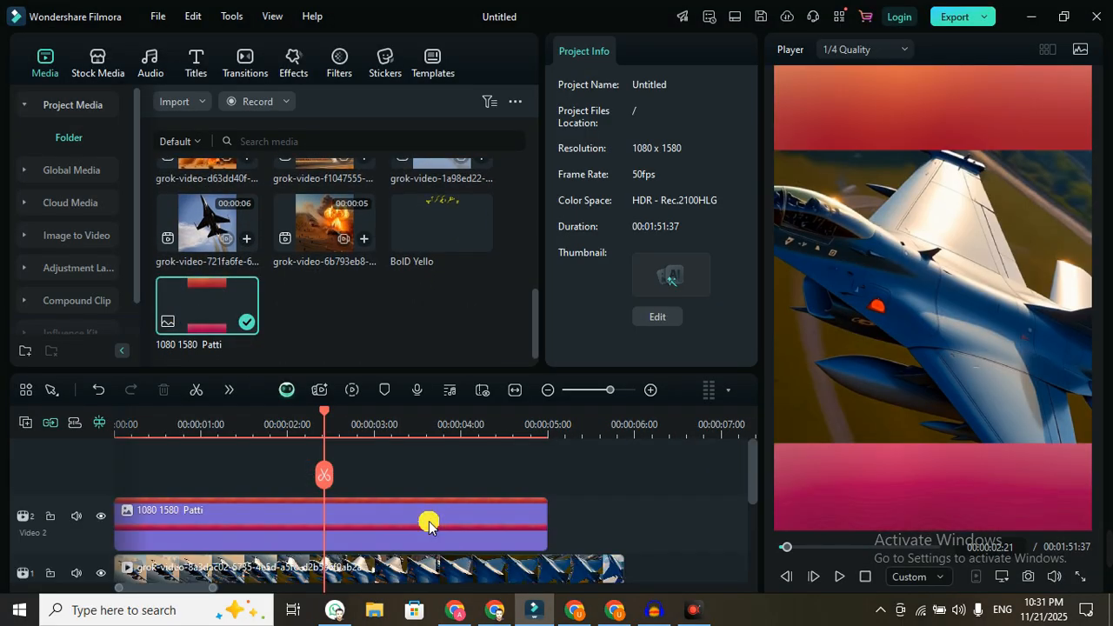
- Add the custom title BORDER LINE BLACK on a new track above the Patti image
{"action": "left_click", "coordinate": [974, 491]}
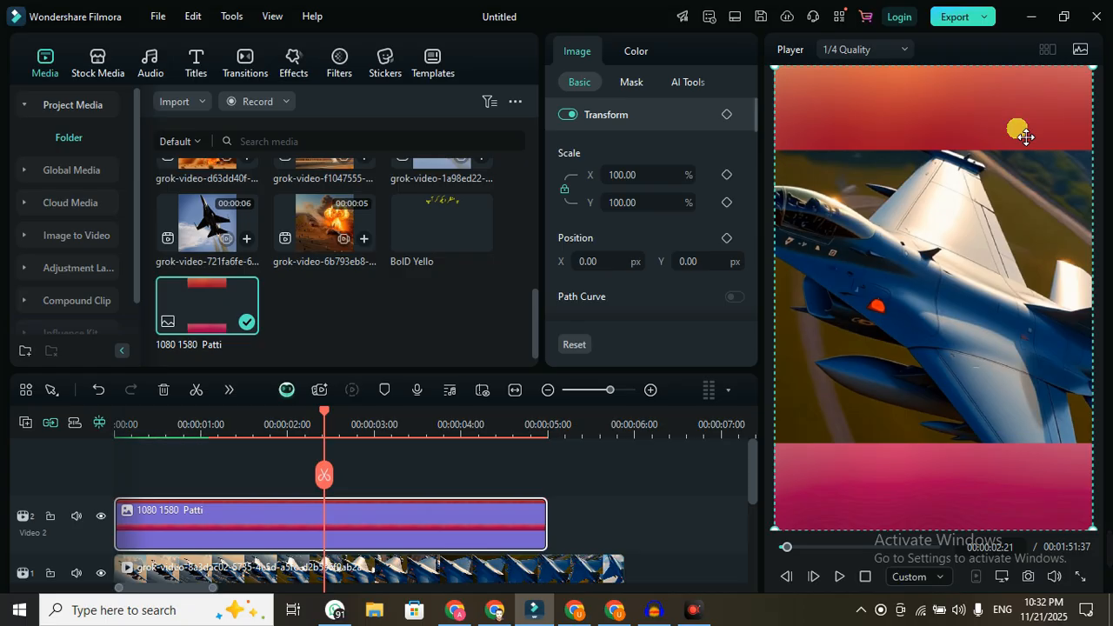
{"action": "left_click", "coordinate": [193, 65]}
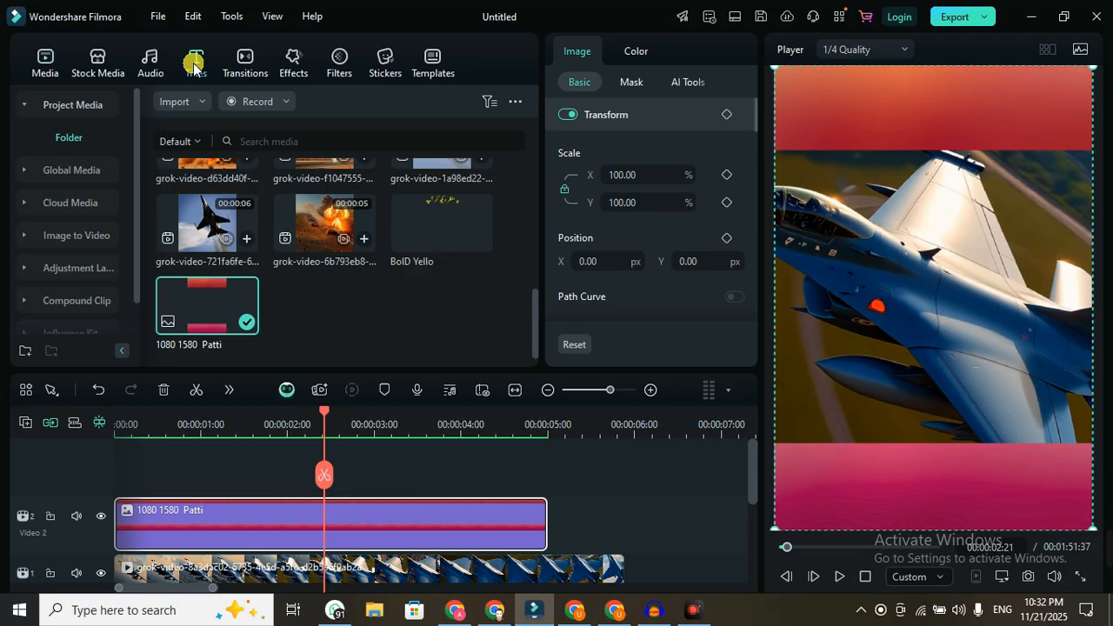
{"action": "double_click", "coordinate": [185, 181]}
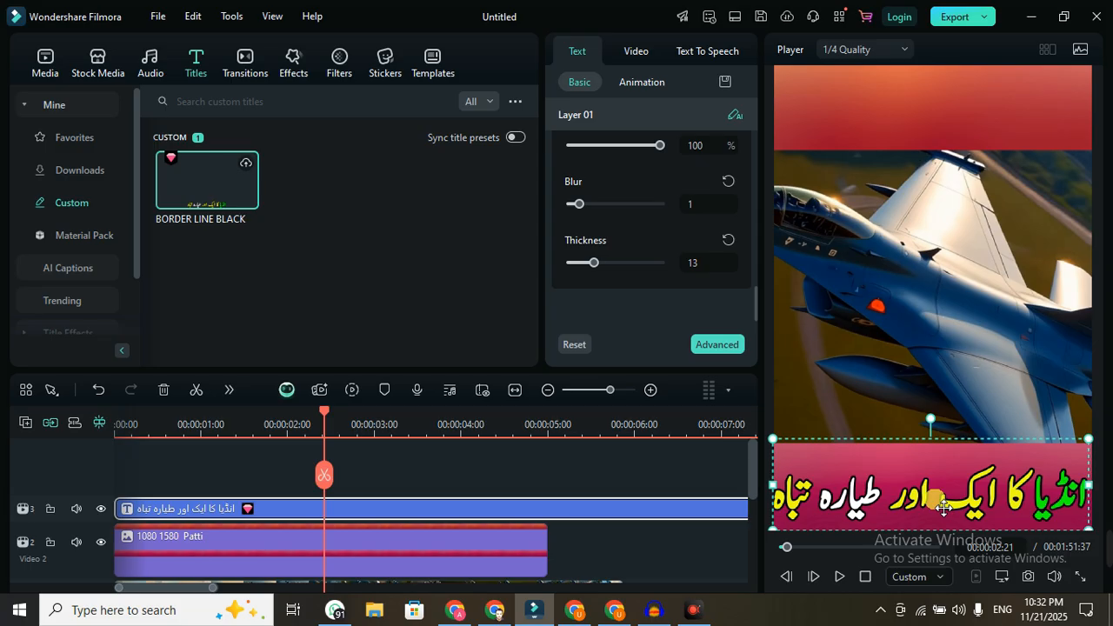